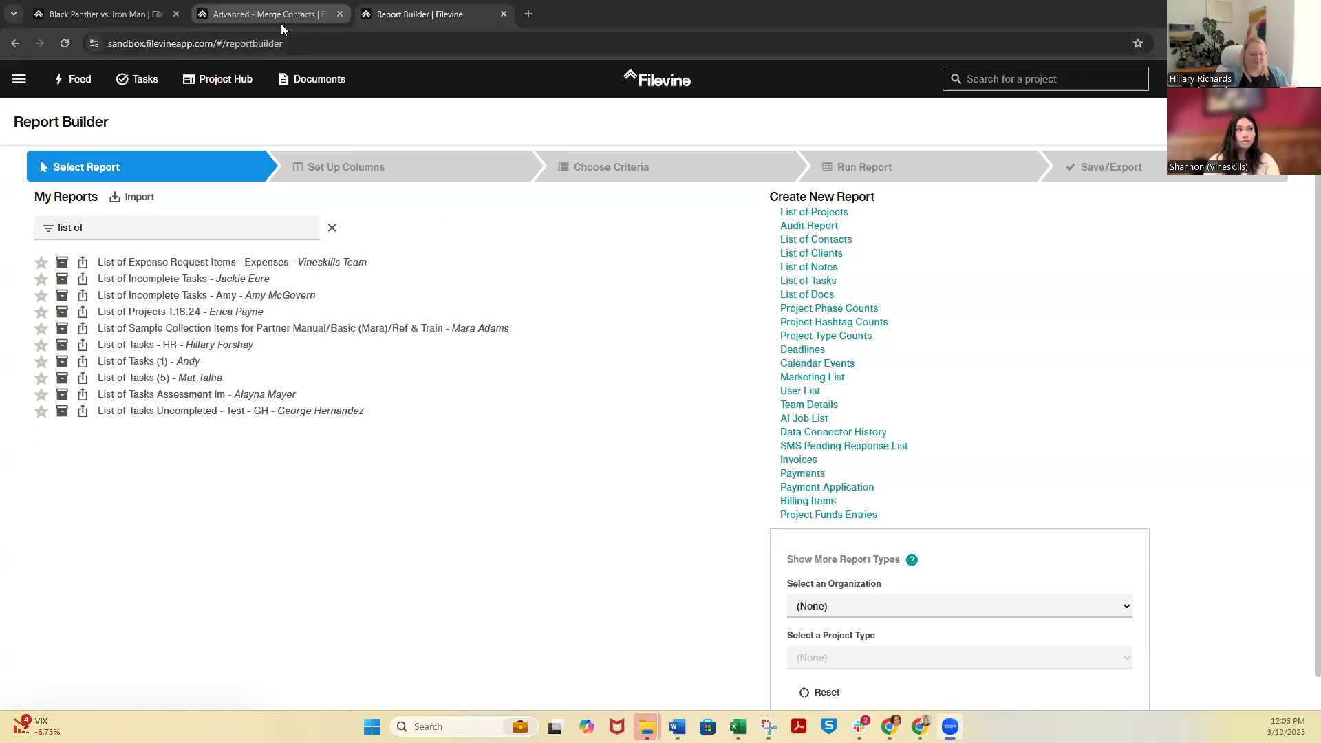
# Switch to the Black Panther vs. Iron Man project and open the Member Access settings in Setup
pyautogui.click(83, 13)
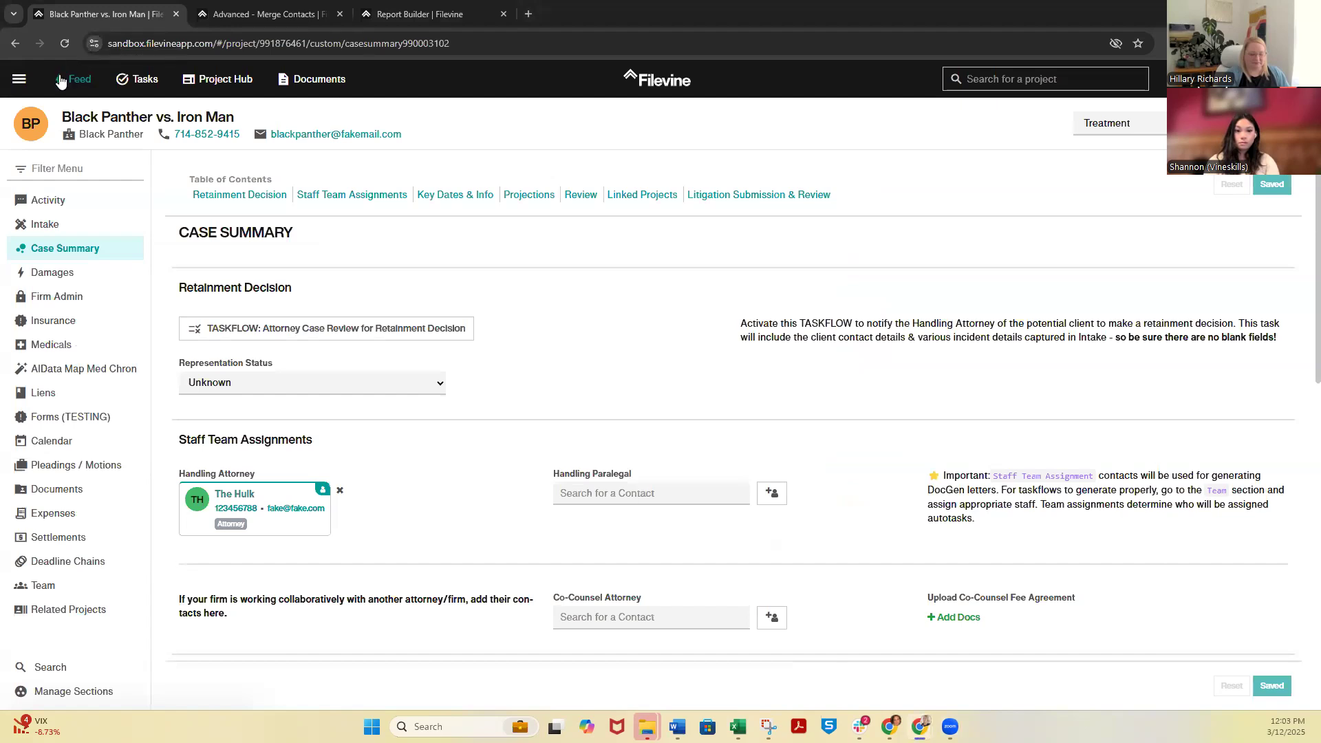
pyautogui.click(20, 82)
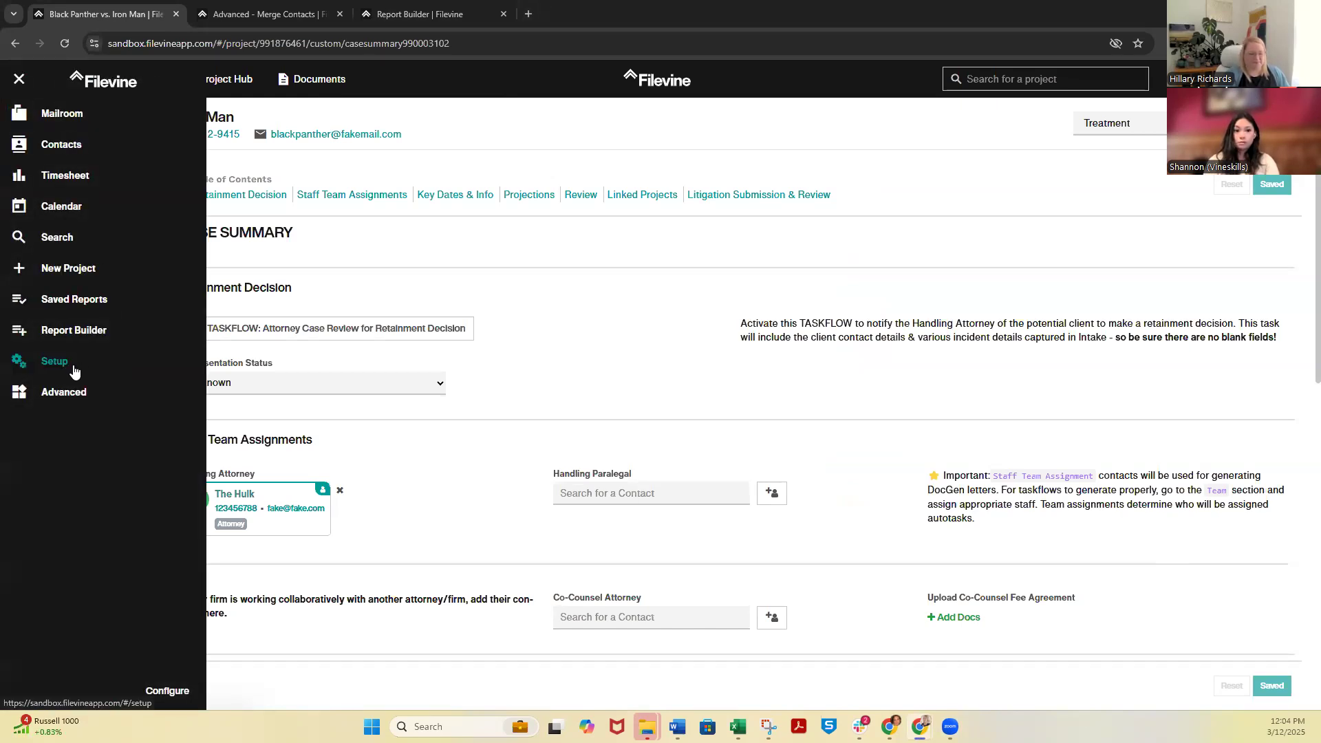
pyautogui.click(540, 163)
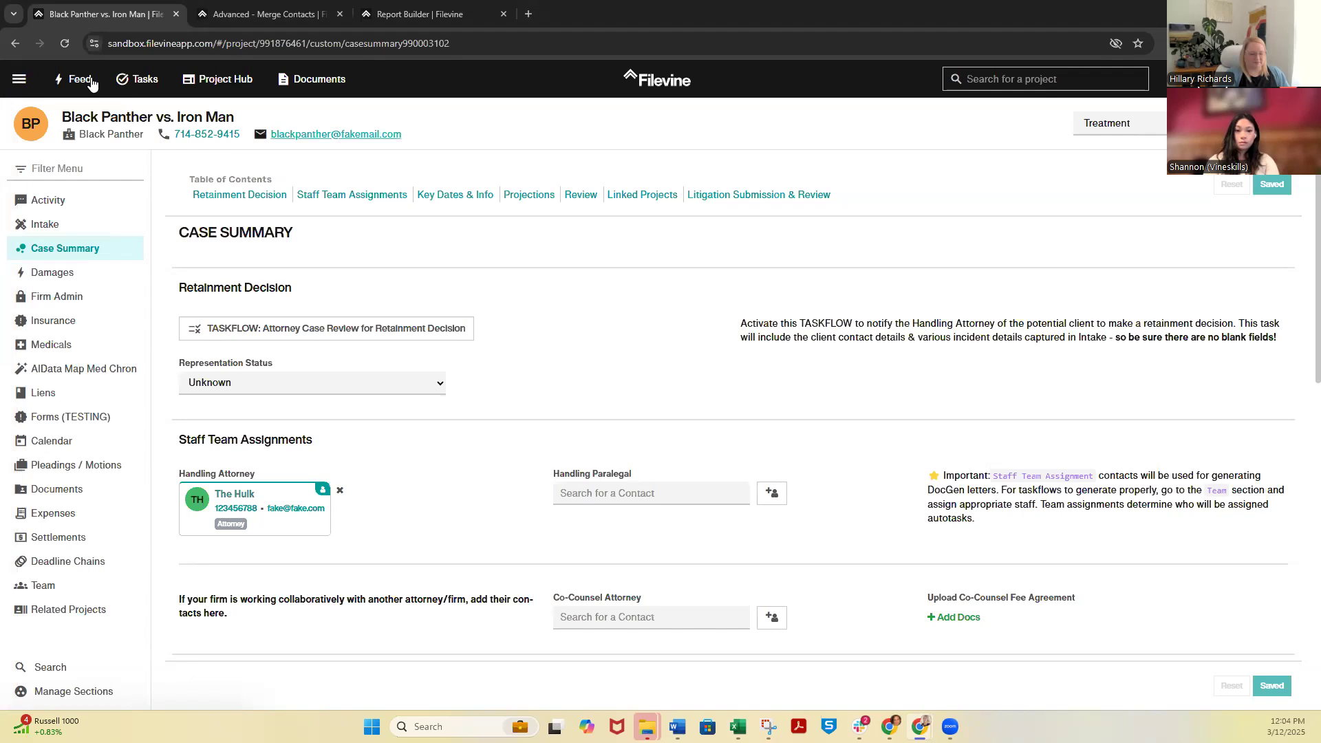
pyautogui.click(21, 88)
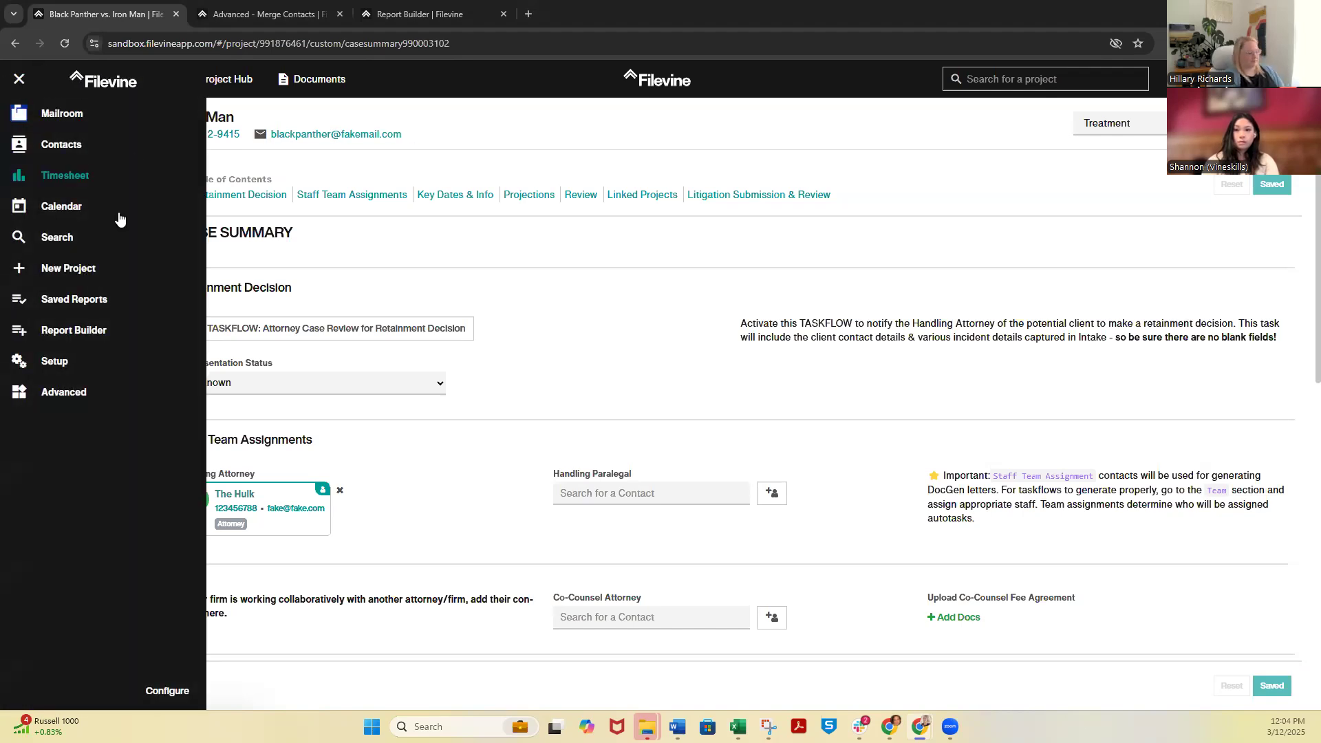
pyautogui.click(72, 363)
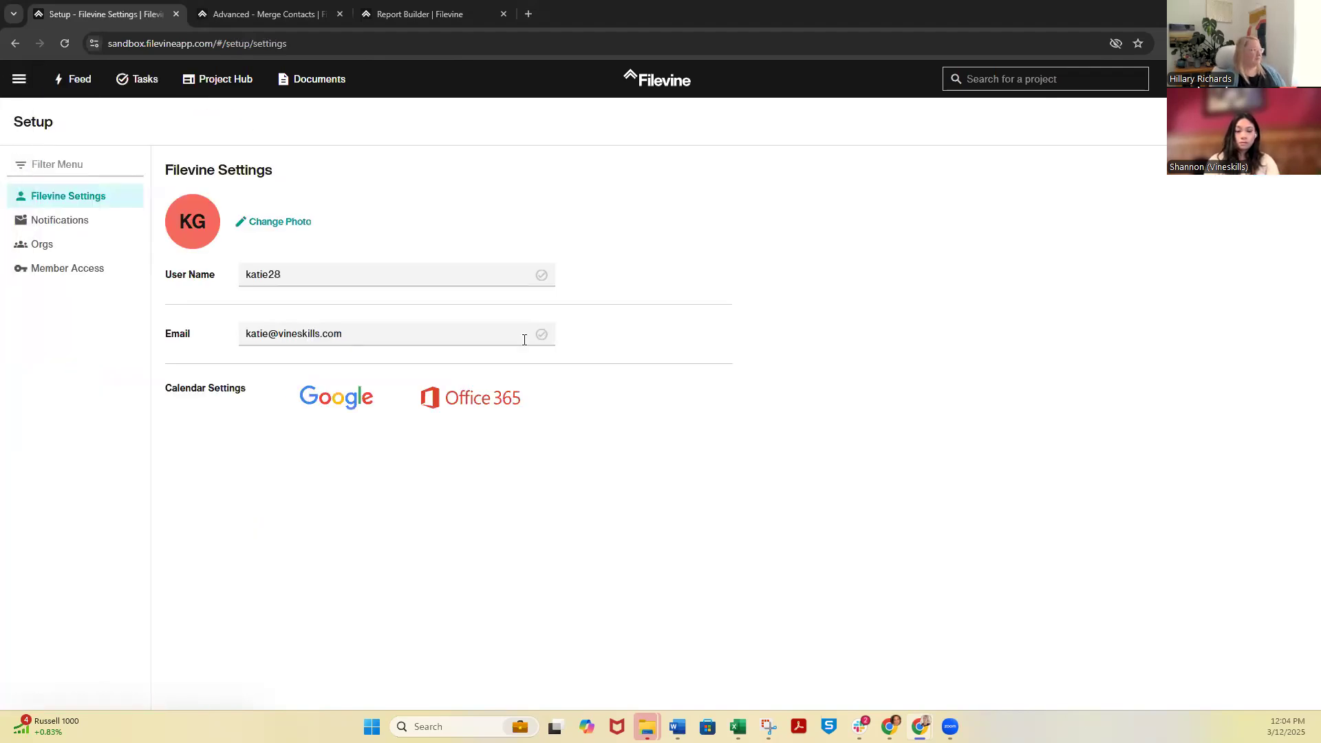
pyautogui.click(103, 271)
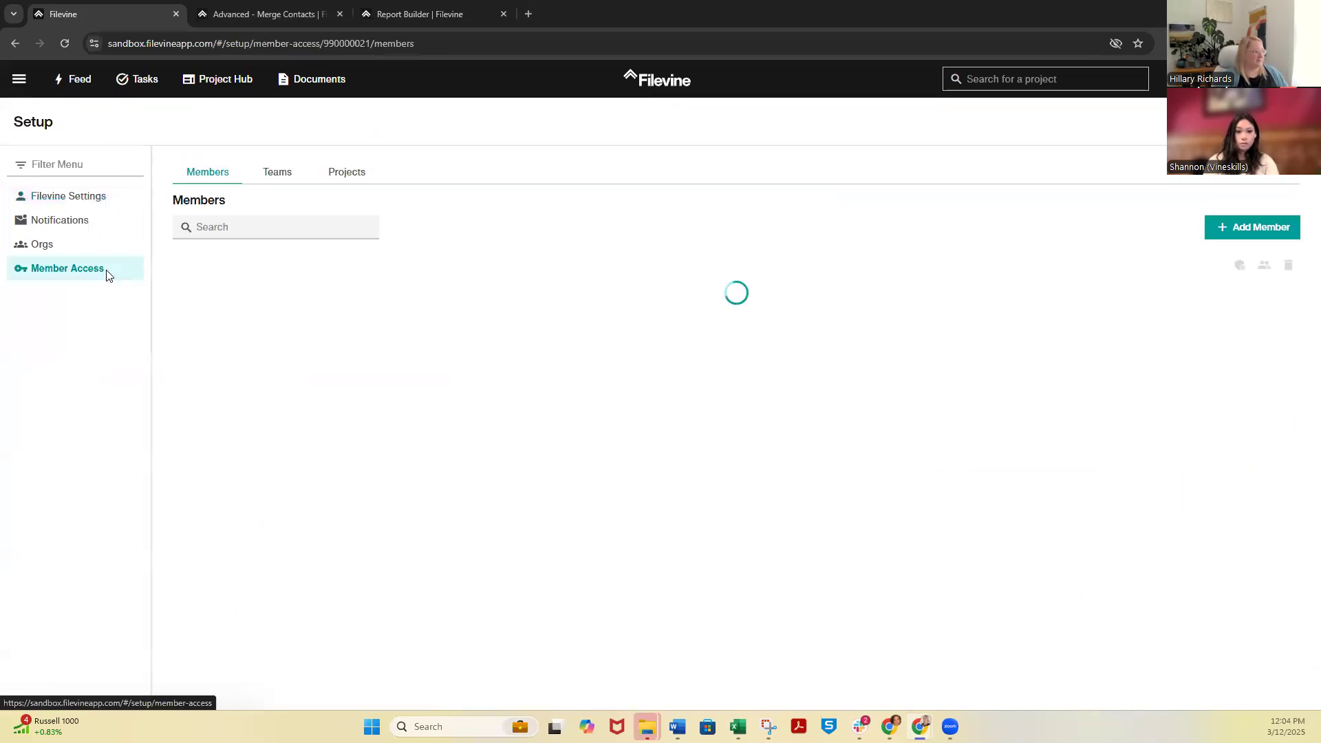
# Invite a new user to the org by entering their email address and accepting the license terms and conditions
pyautogui.click(1249, 227)
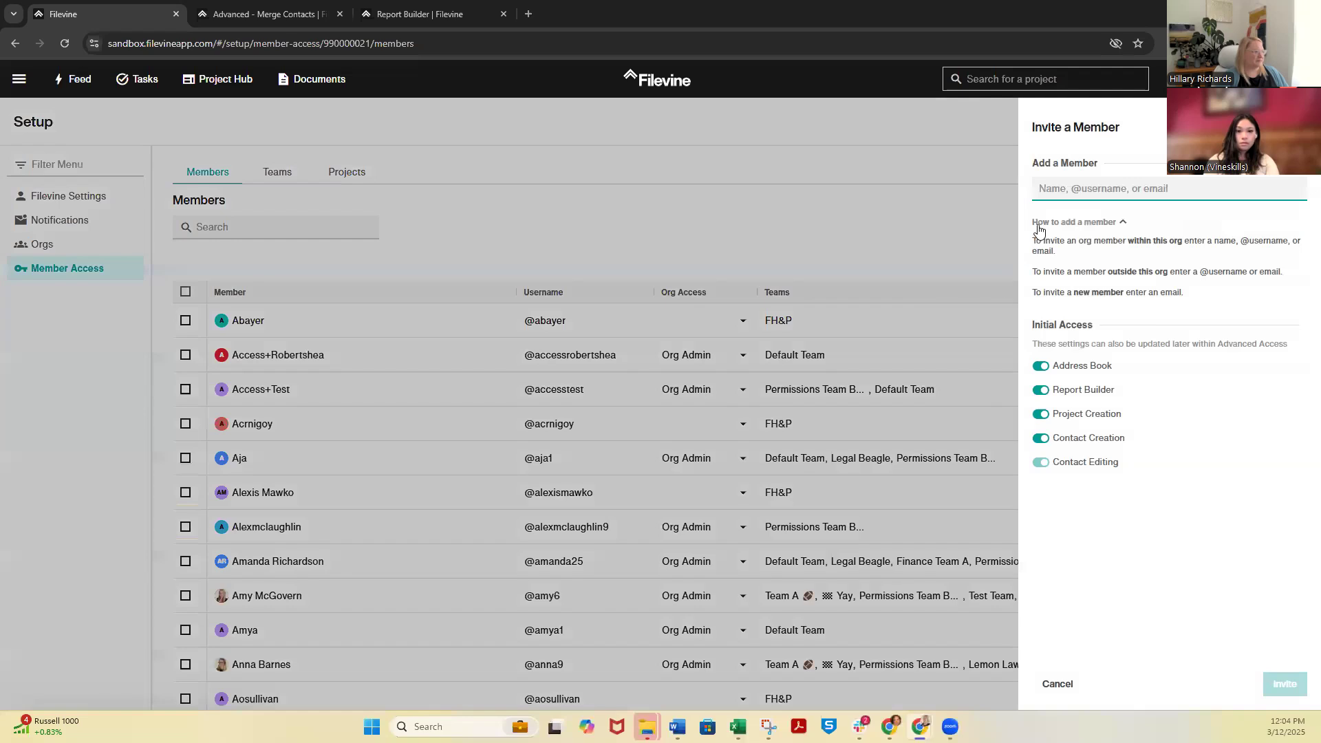
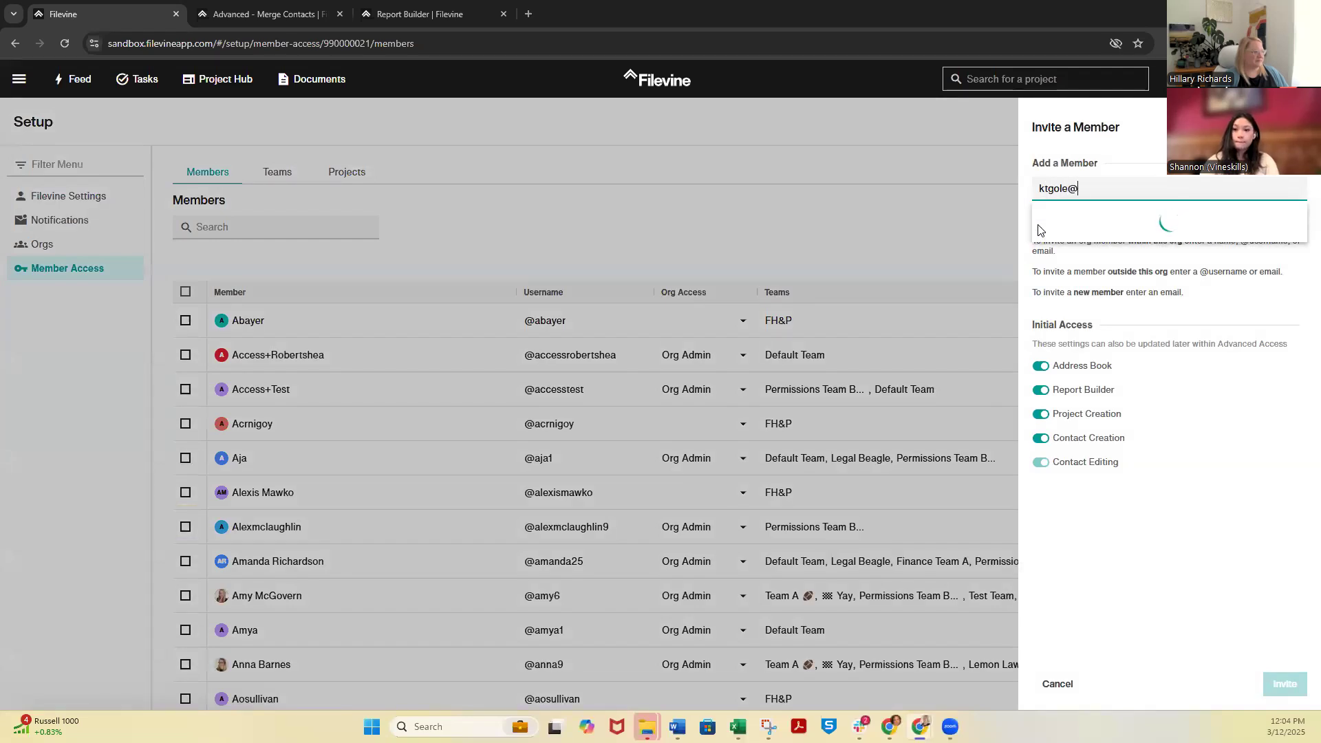
pyautogui.click(1075, 213)
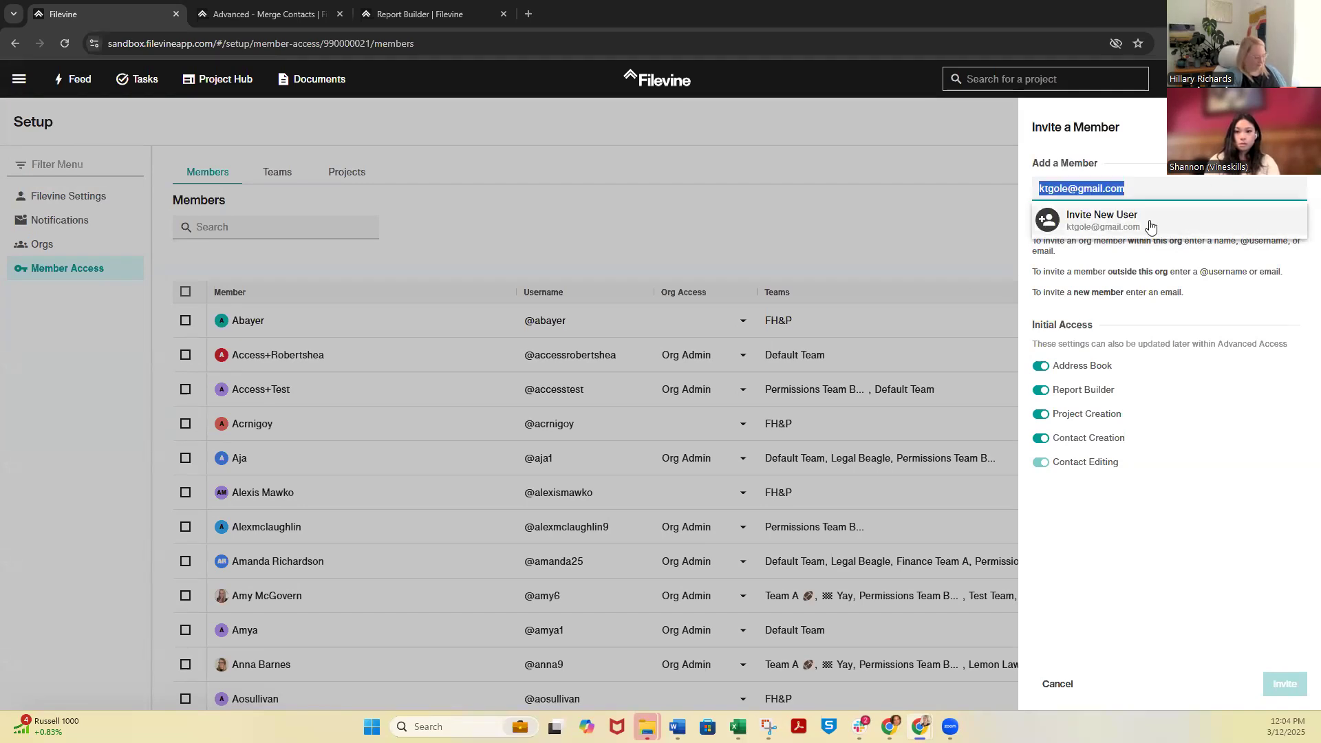
pyautogui.click(1141, 220)
pyautogui.click(1040, 550)
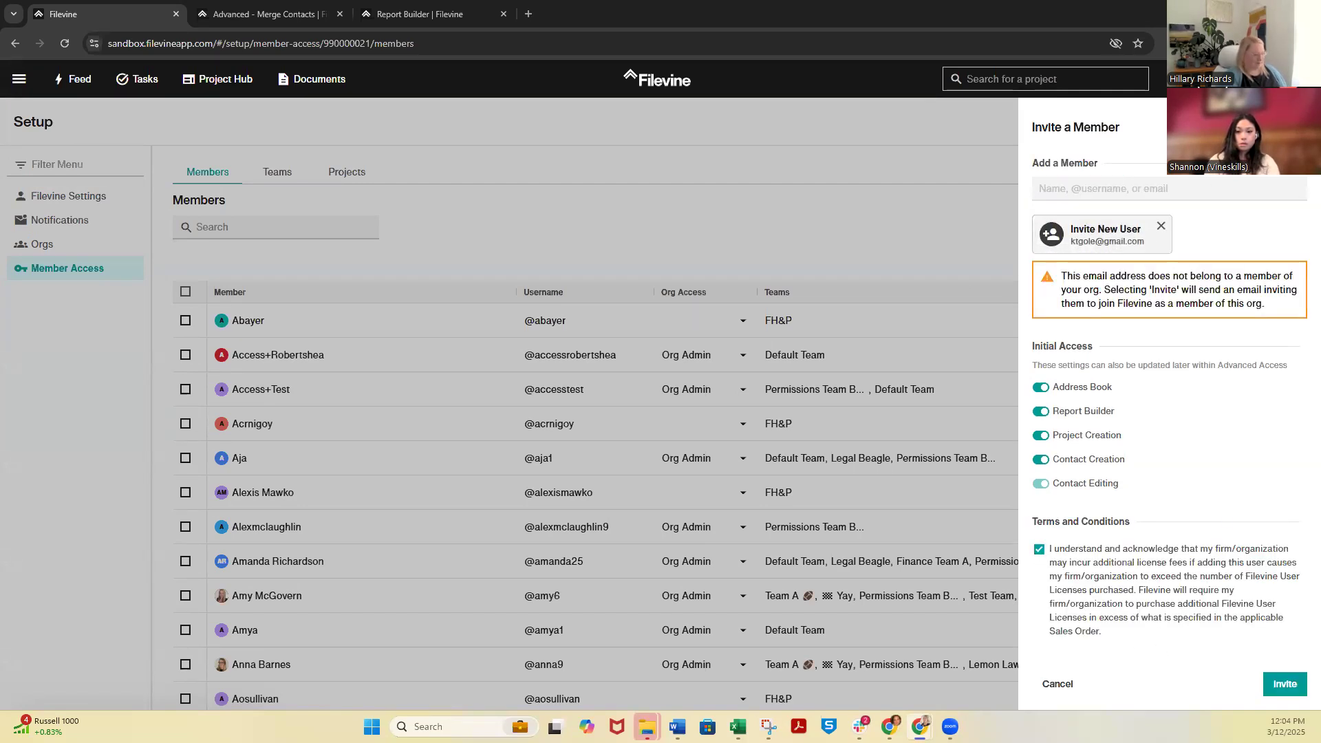
pyautogui.click(1293, 688)
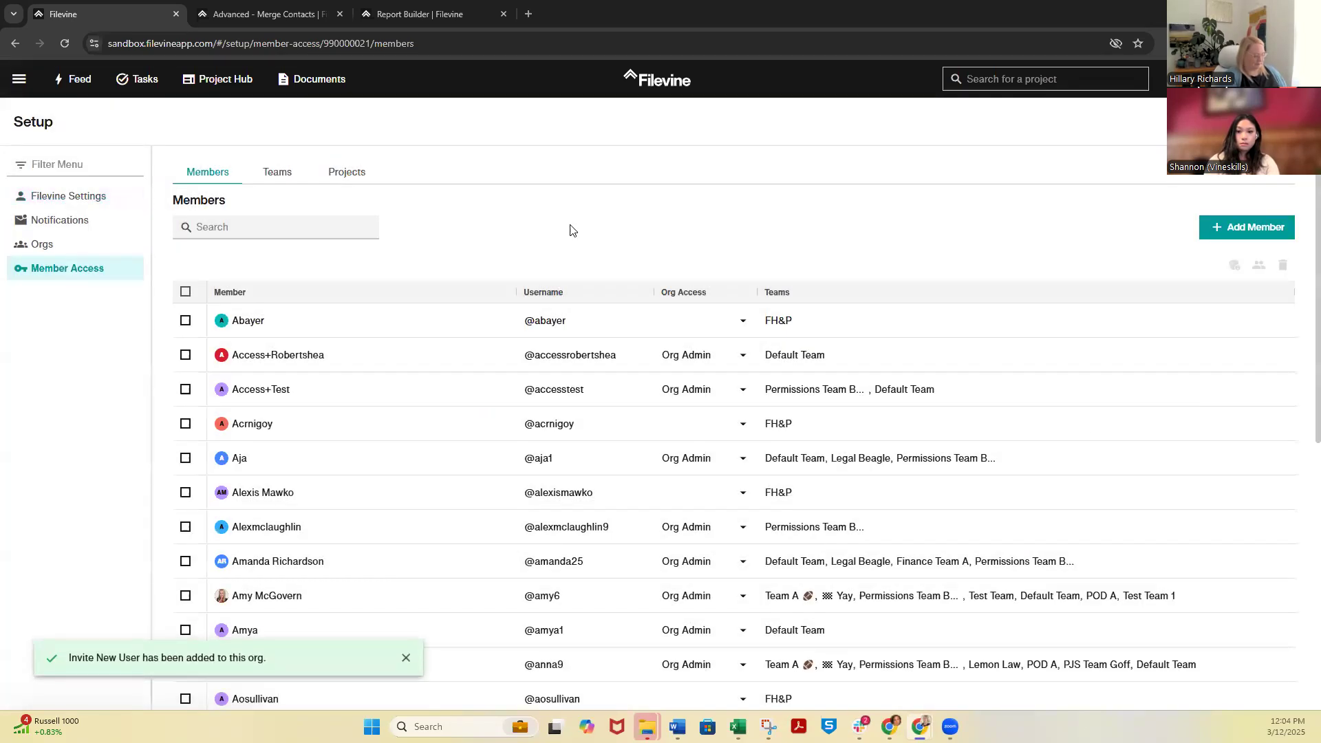
# Find the newly invited member in the members list and set their org access to Org Admin
pyautogui.click(280, 236)
pyautogui.write('ktgo')
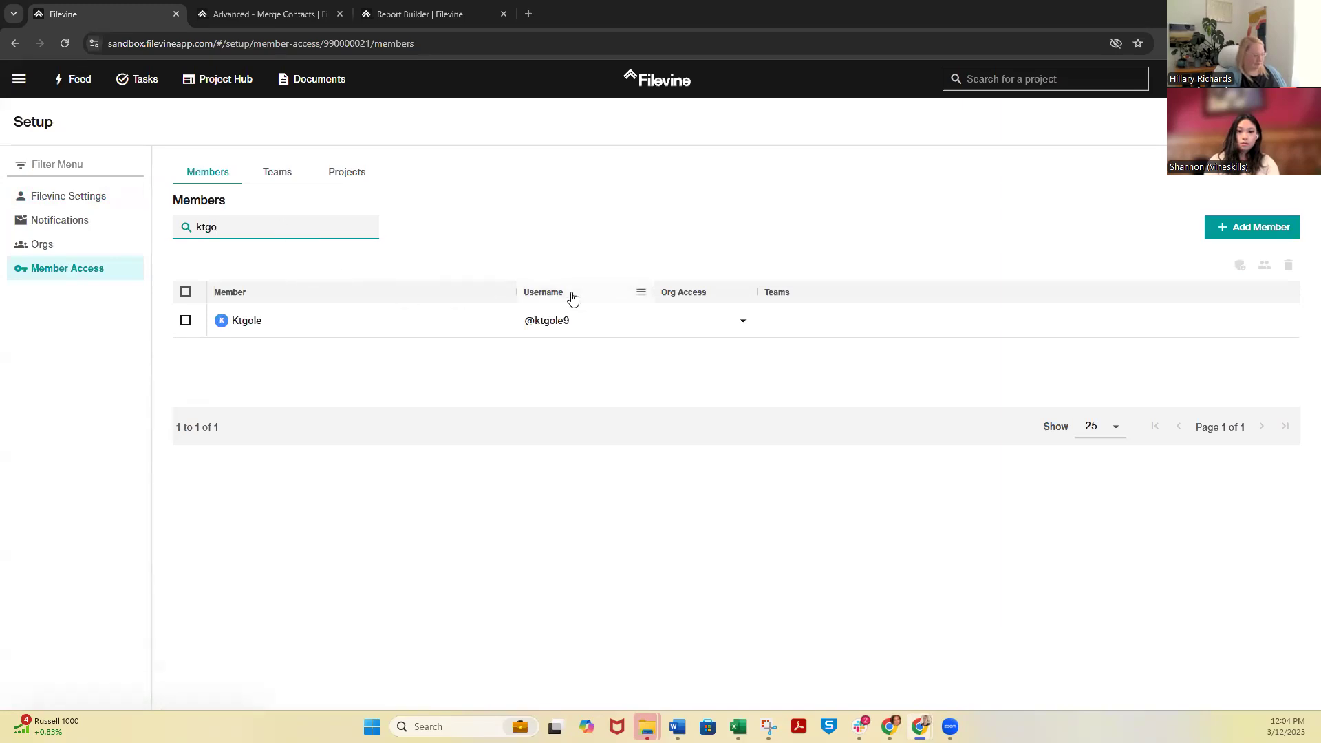
pyautogui.click(742, 325)
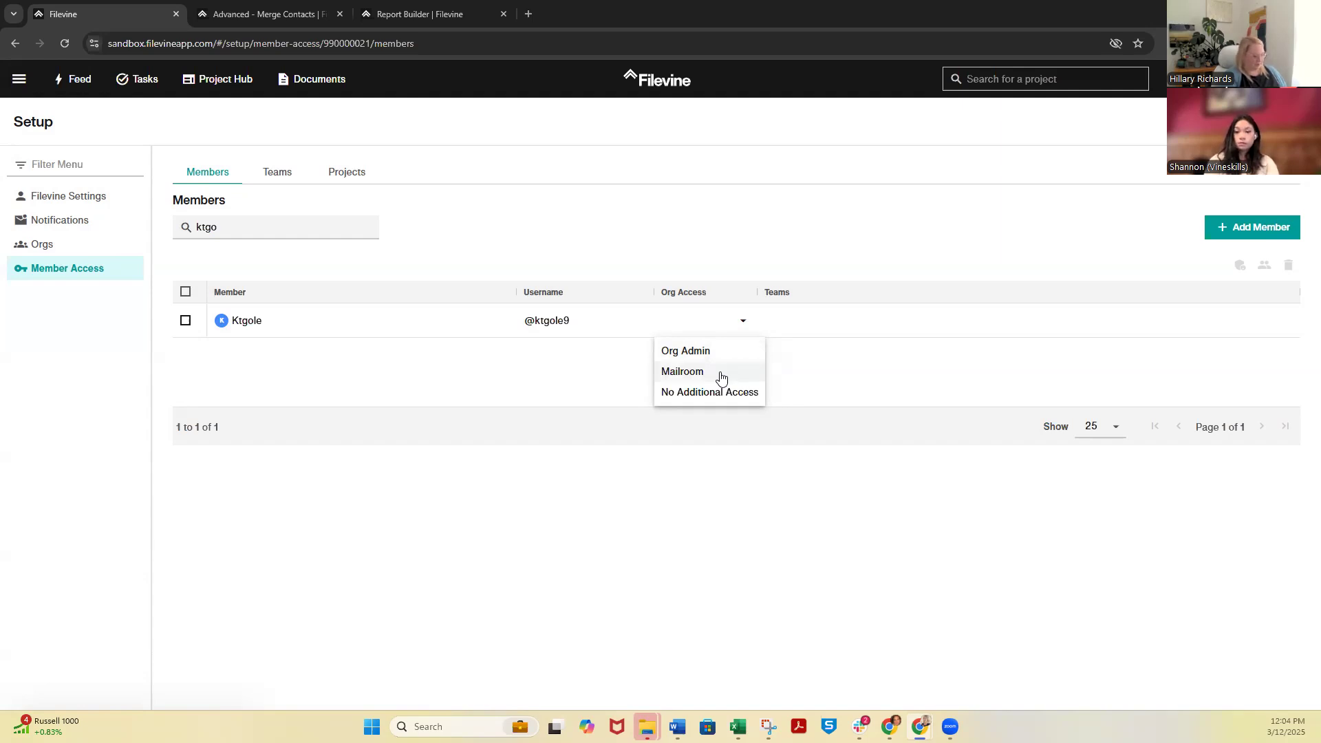
pyautogui.click(714, 352)
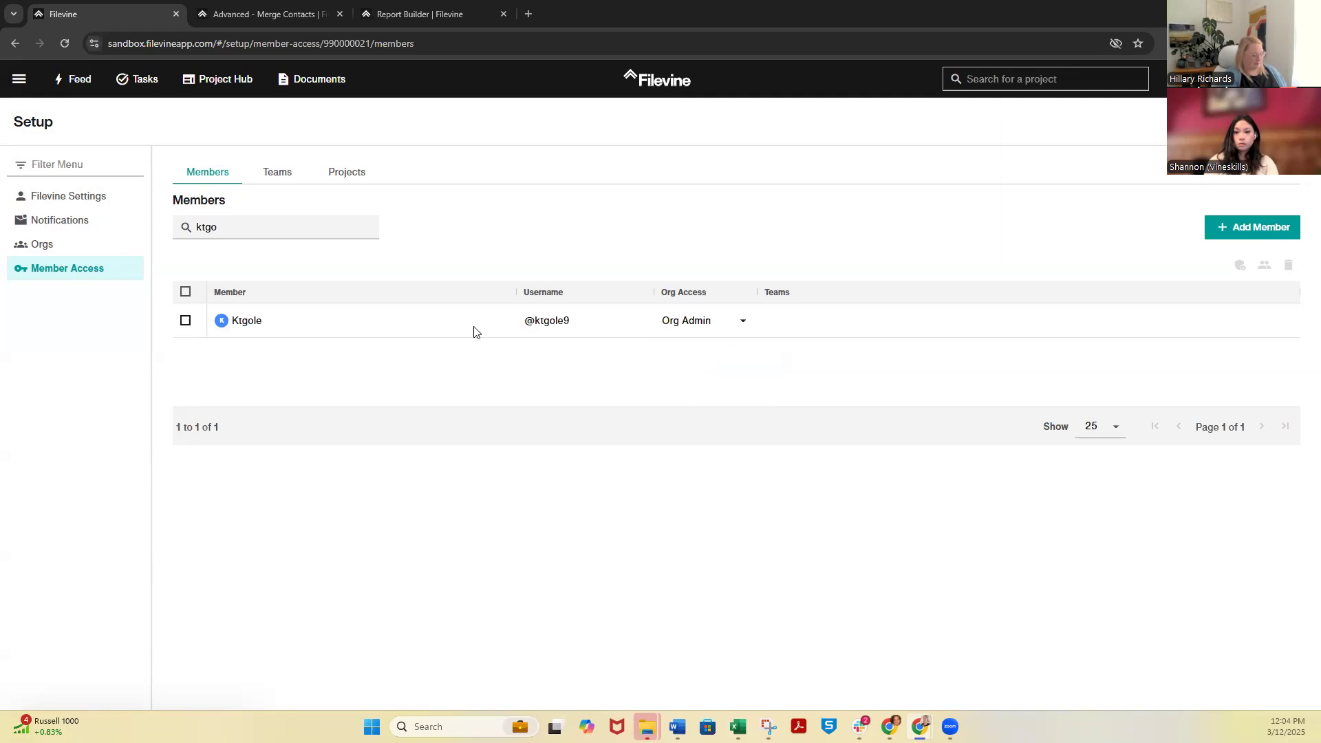
pyautogui.click(279, 173)
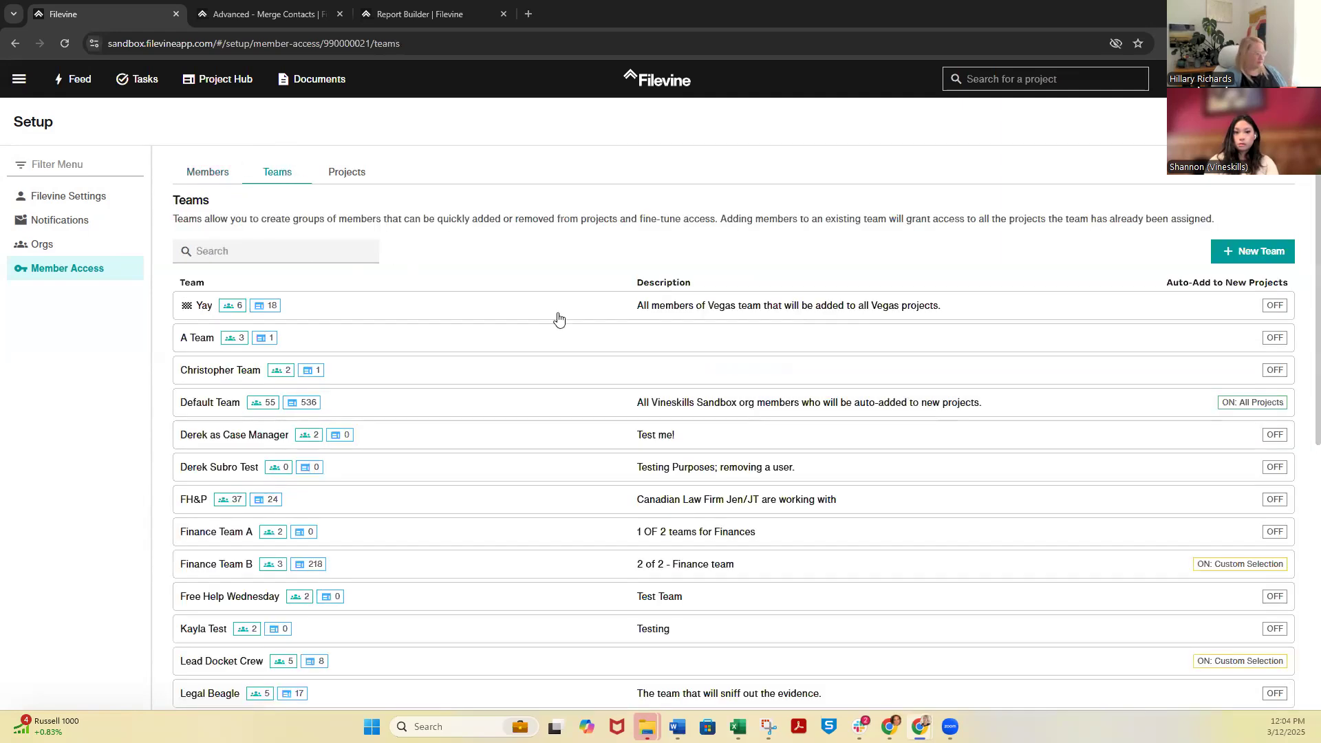
pyautogui.click(249, 259)
pyautogui.click(208, 174)
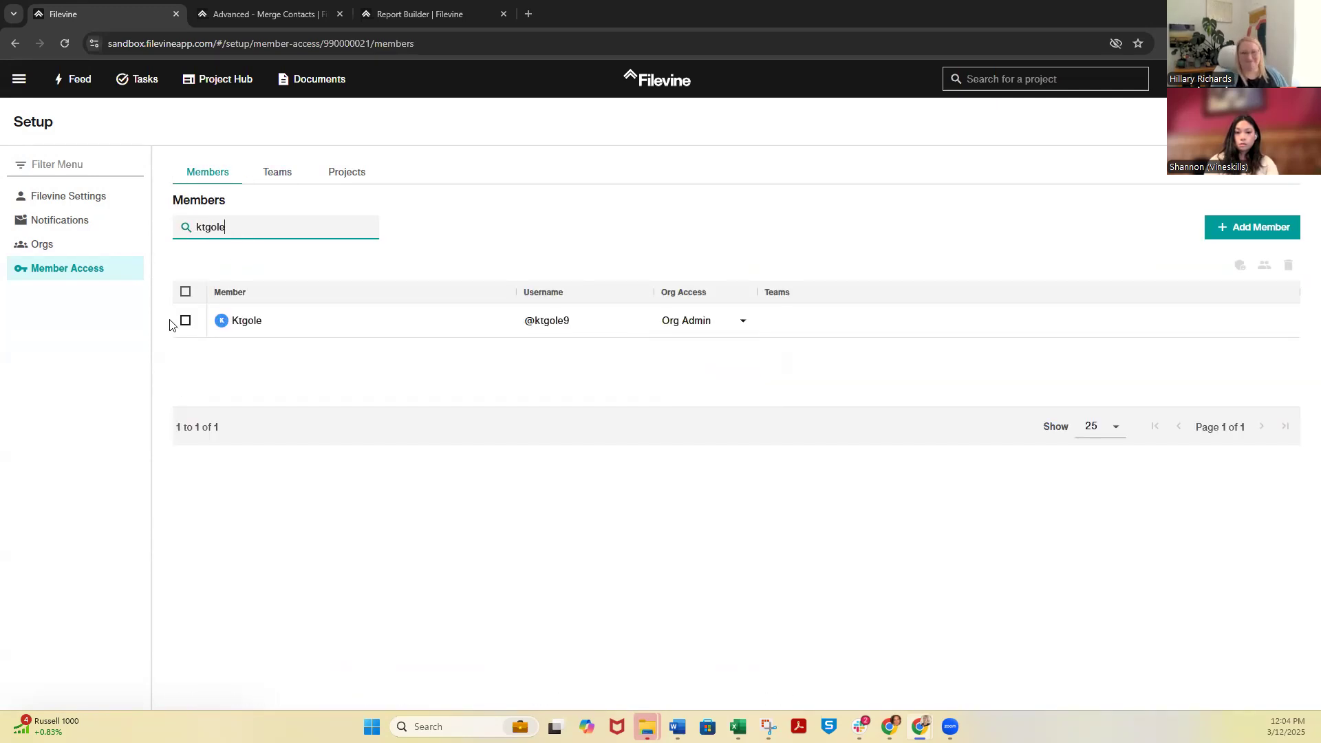
# Select the new member and update their org teams to the Default Team, replacing existing teams
pyautogui.click(185, 321)
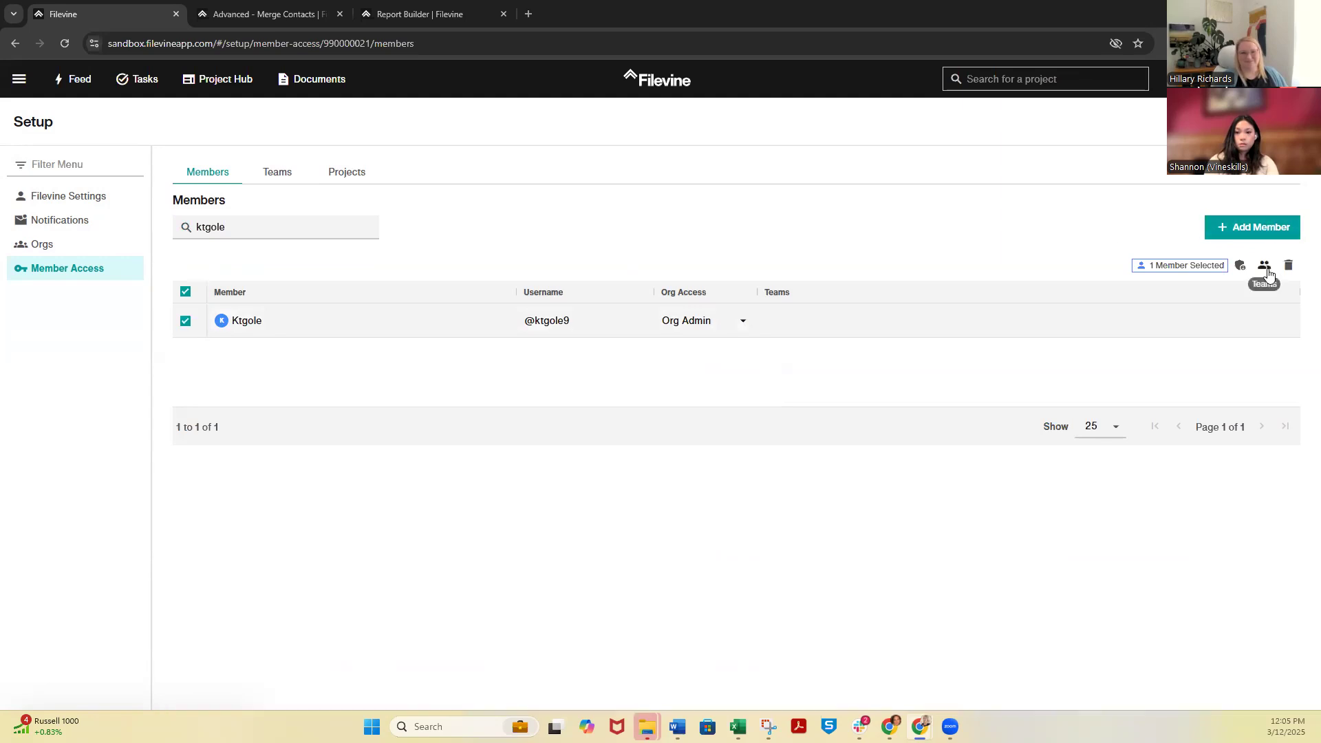
pyautogui.click(1266, 267)
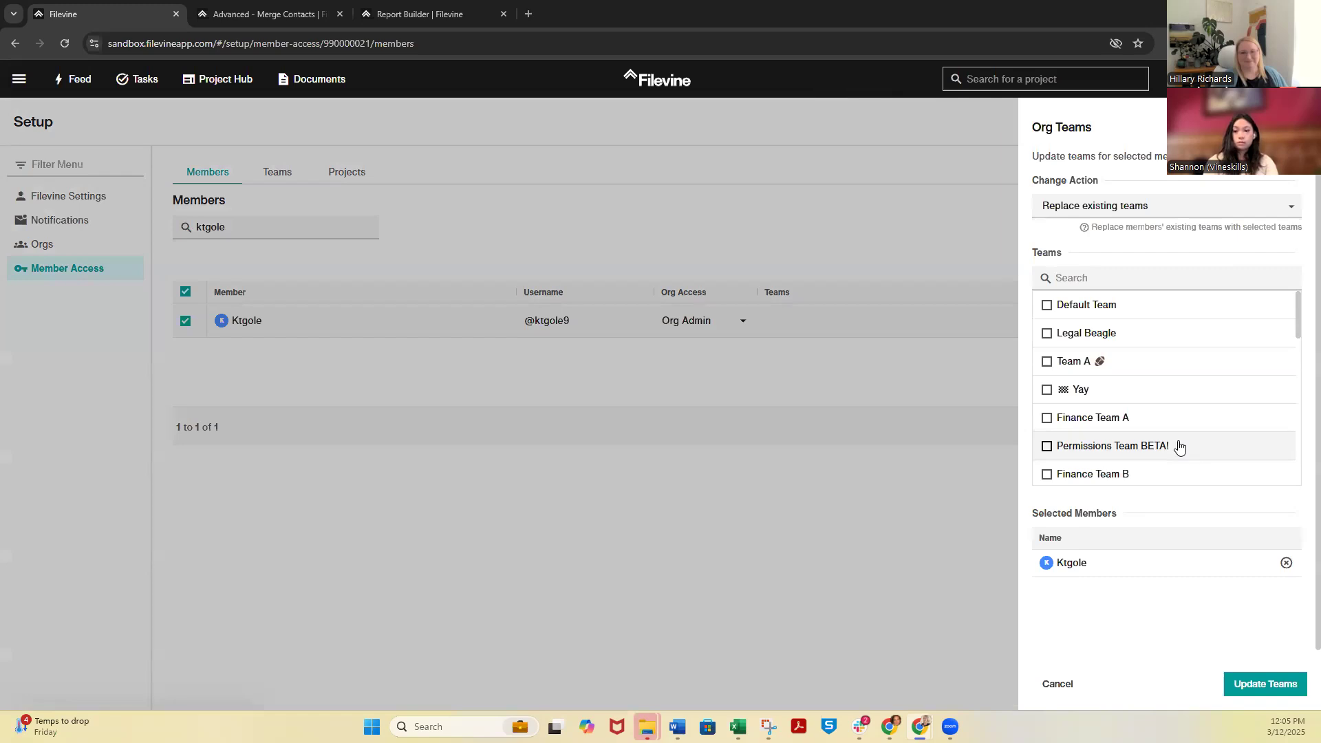
pyautogui.click(1046, 305)
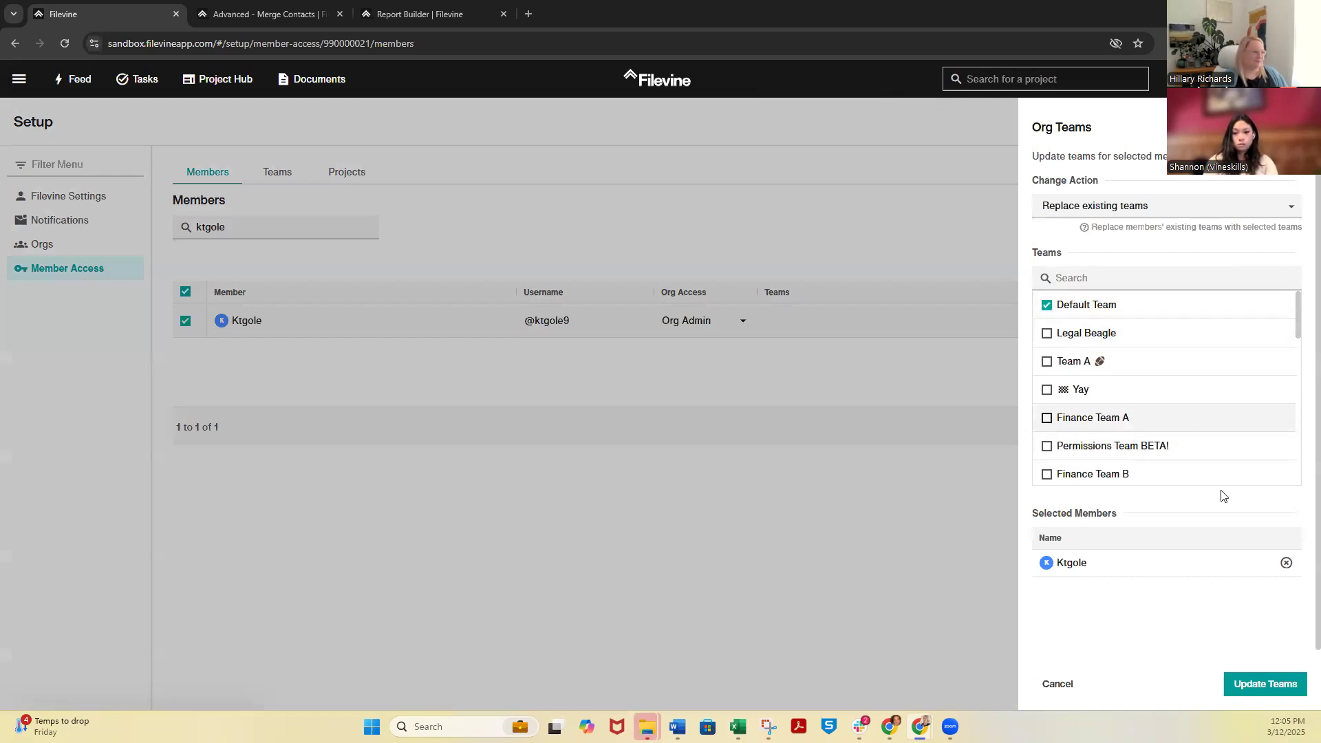
pyautogui.click(1267, 684)
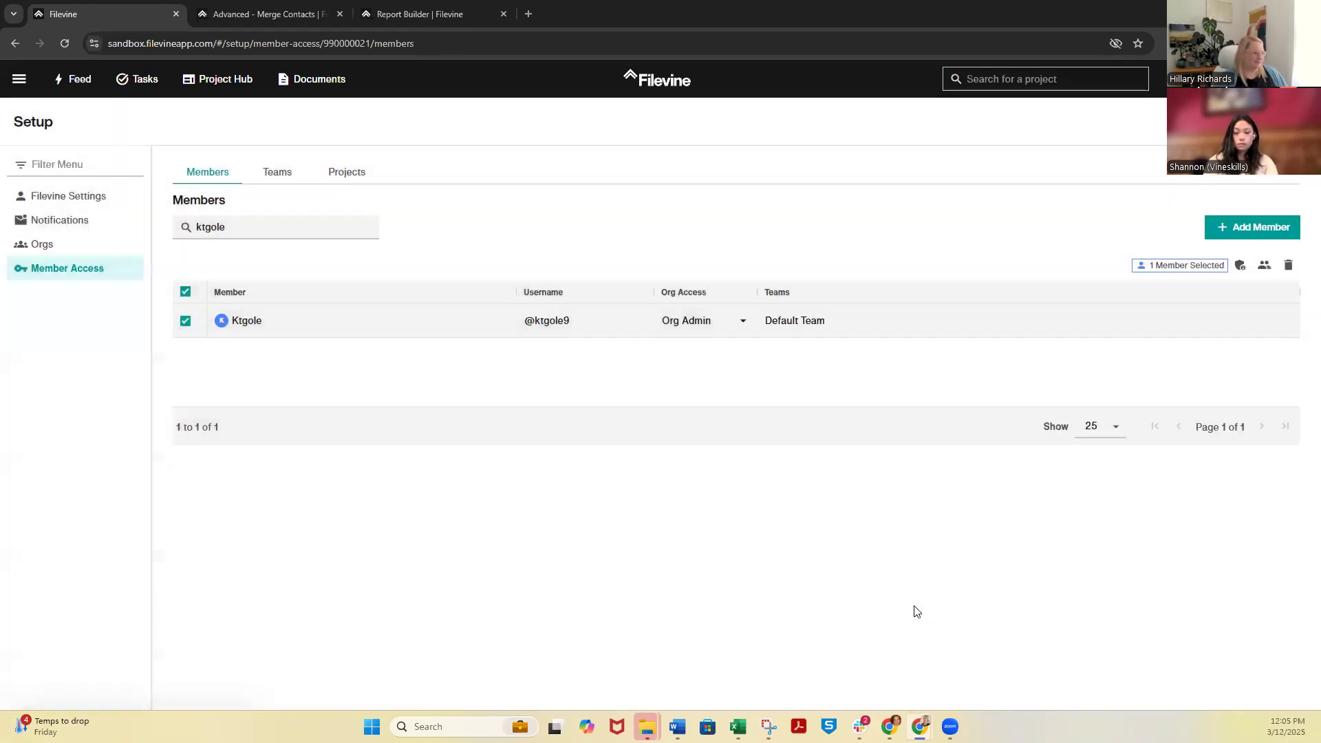
pyautogui.click(1264, 266)
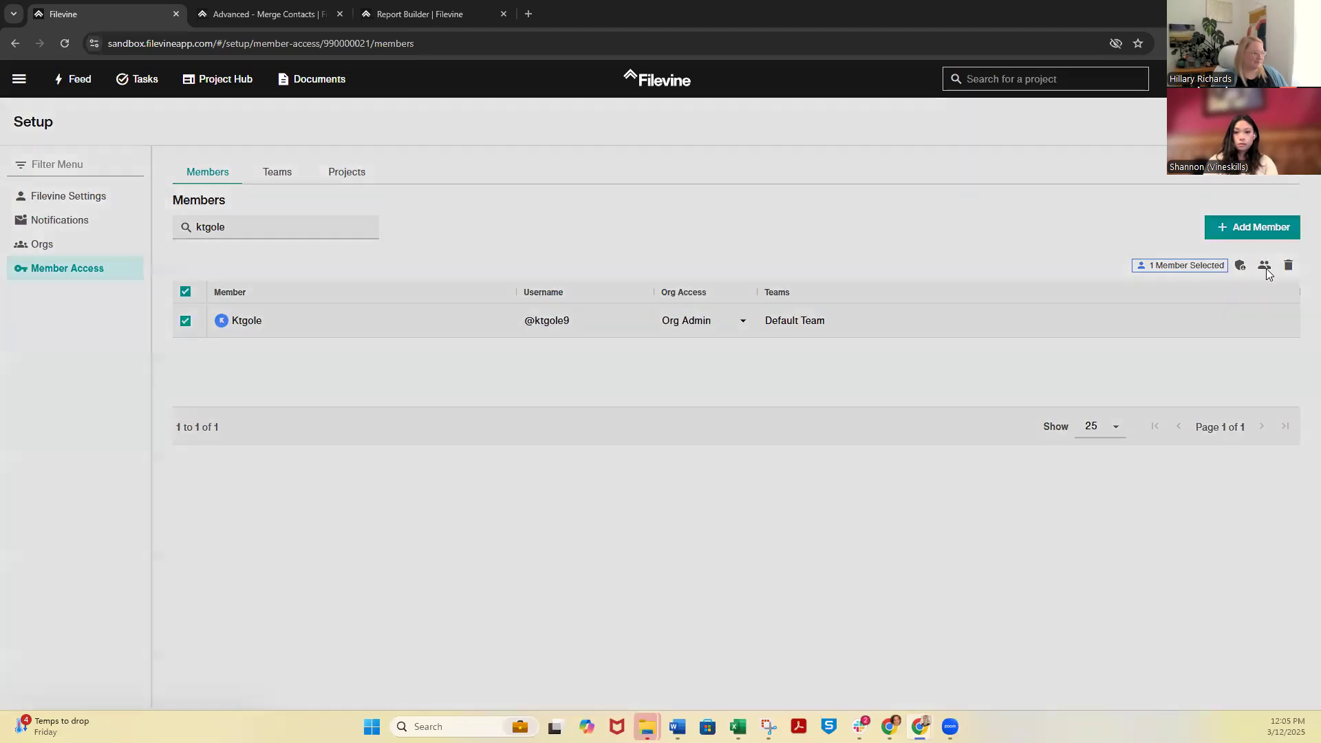
pyautogui.click(436, 180)
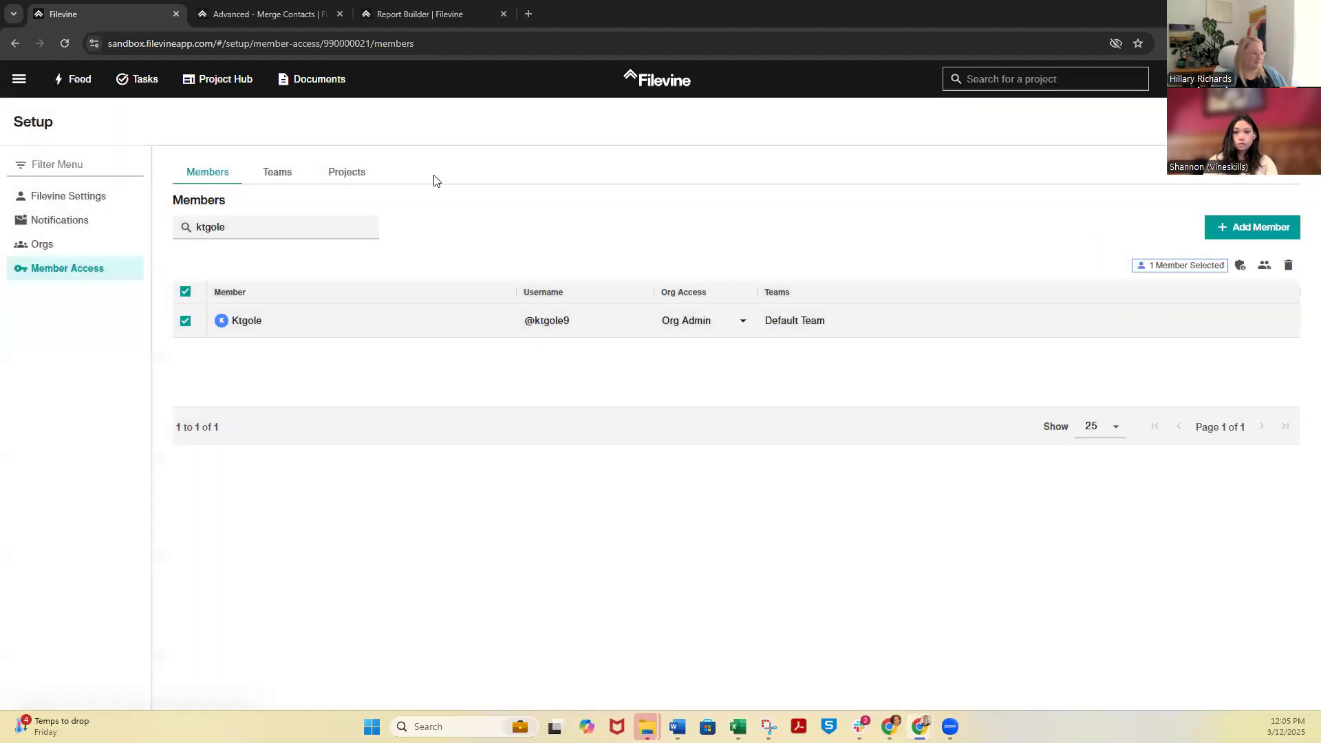
# Find and open the Default Team among the org's teams and filter its members by the new member's name
pyautogui.click(279, 172)
pyautogui.click(254, 252)
pyautogui.write('def')
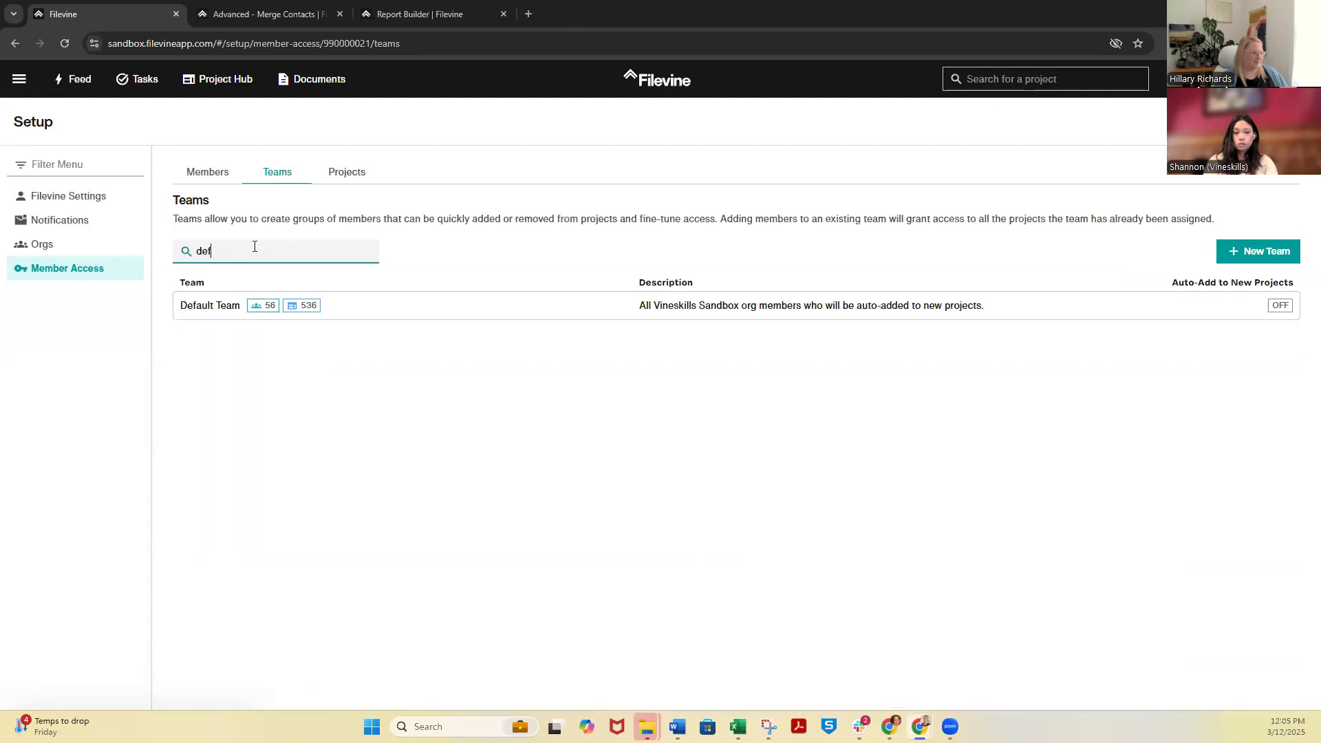
pyautogui.click(220, 306)
pyautogui.click(302, 326)
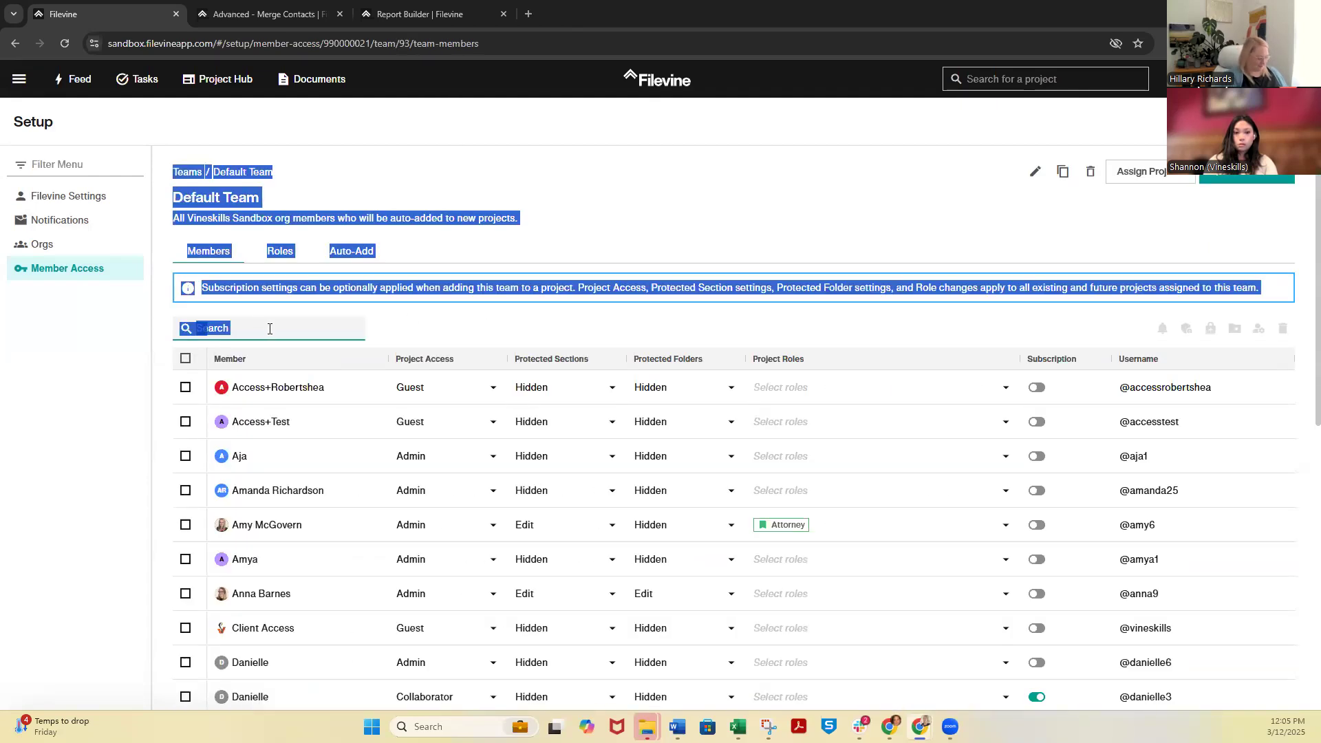
pyautogui.write('ktgp')
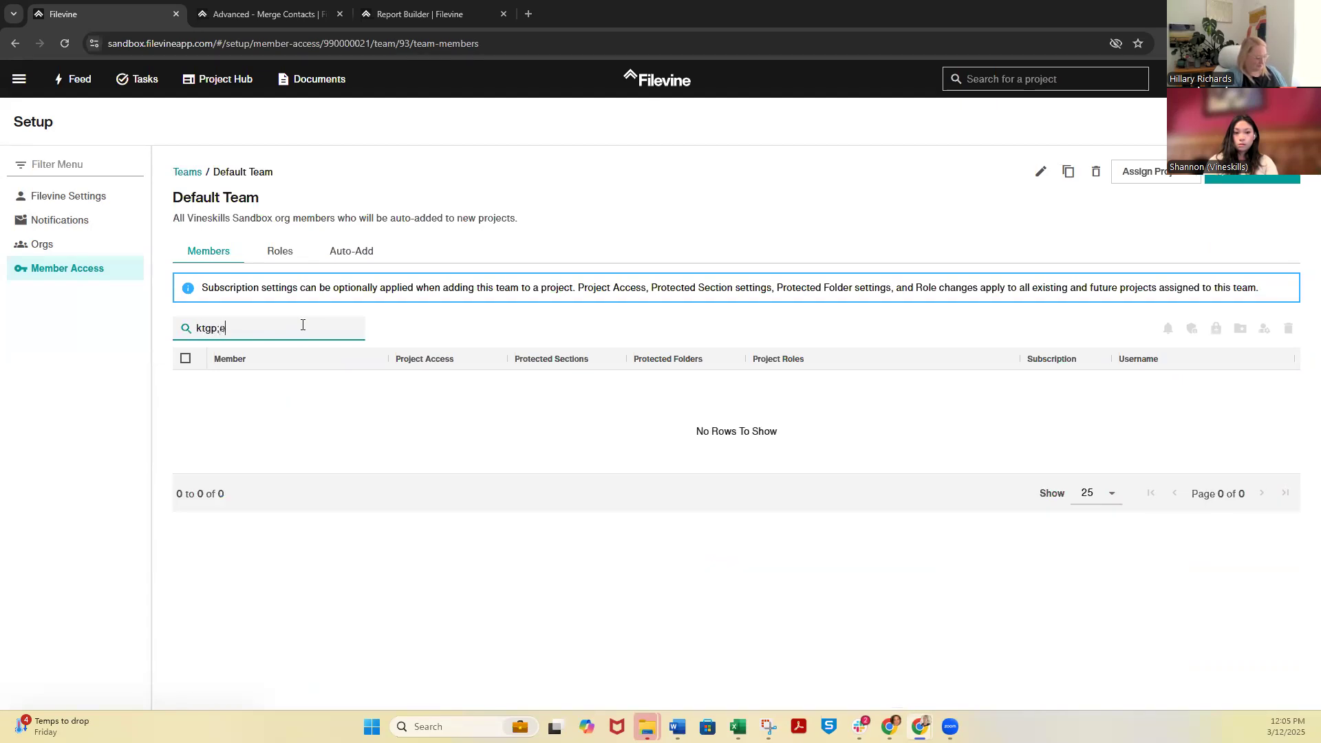
pyautogui.press('BackSpace')
pyautogui.write('ol')
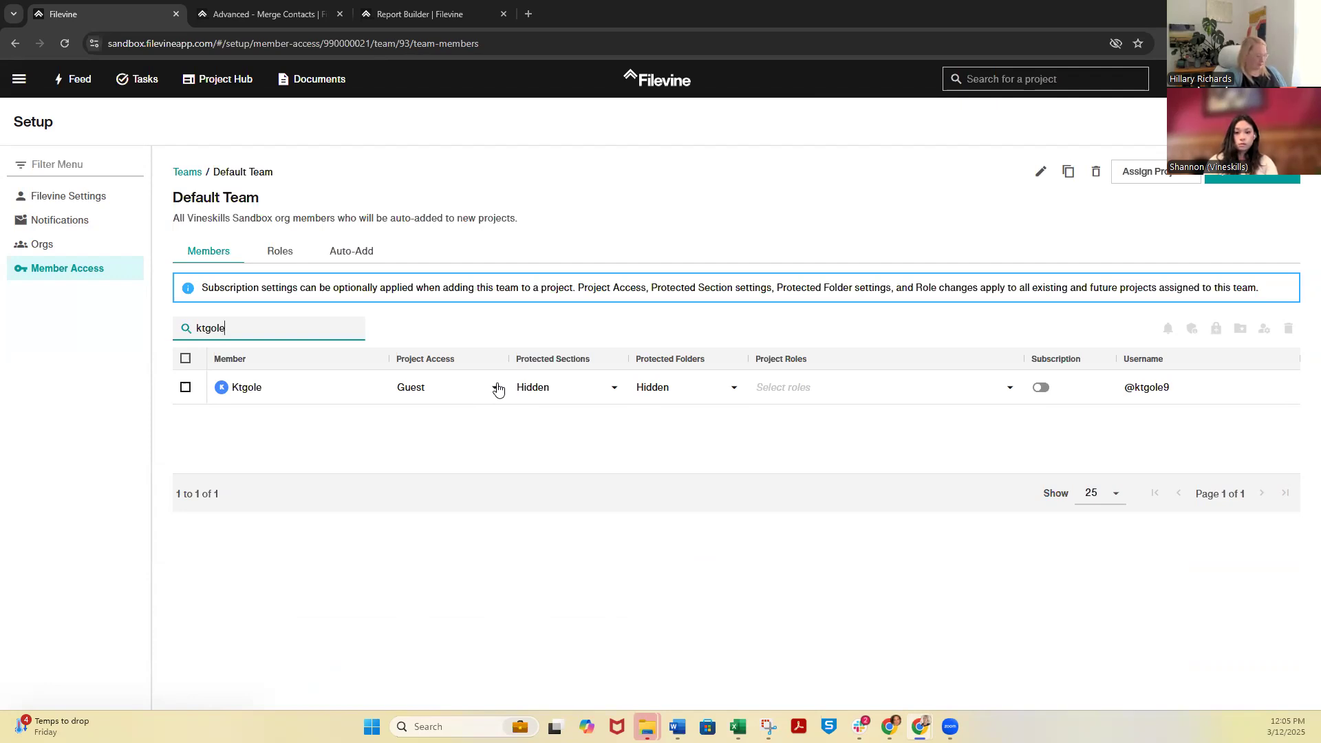
# Set the new member's project access in the Default Team to Admin and assign the Attorney project role, leaving Subscription off
pyautogui.click(495, 390)
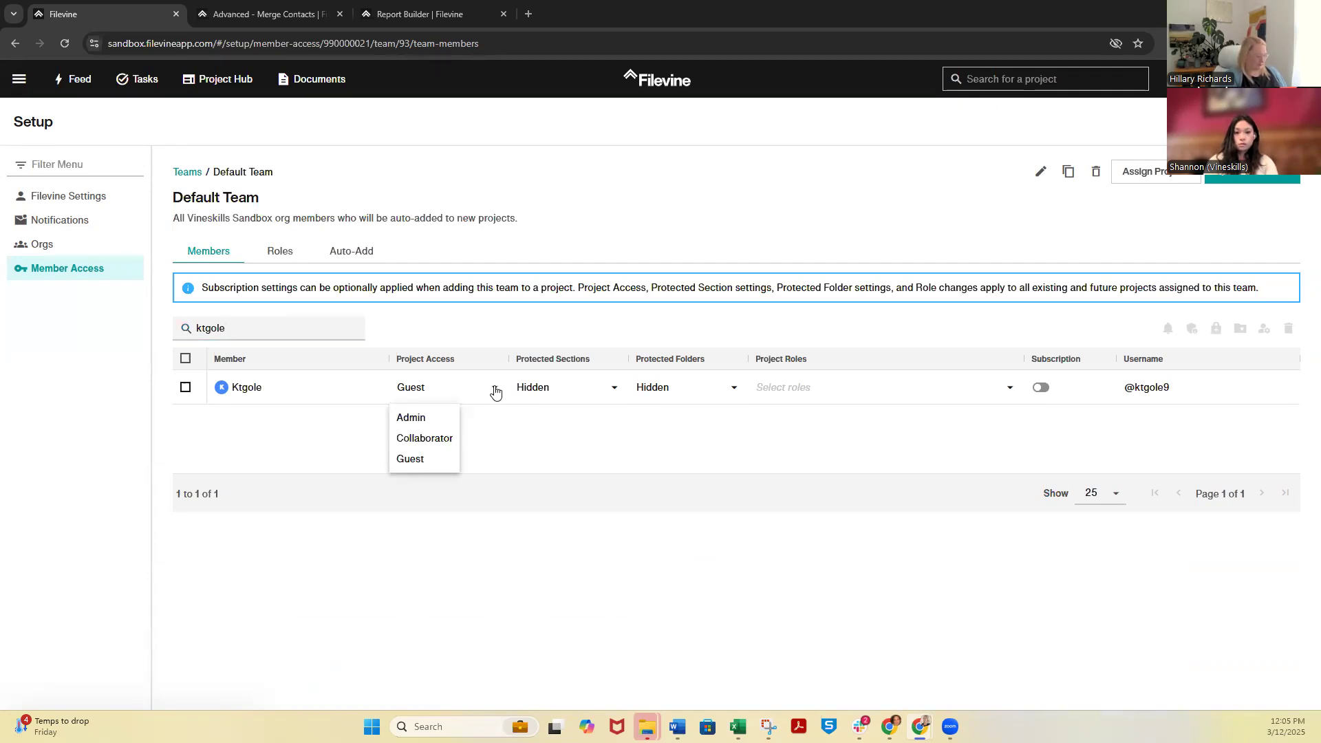
pyautogui.click(434, 423)
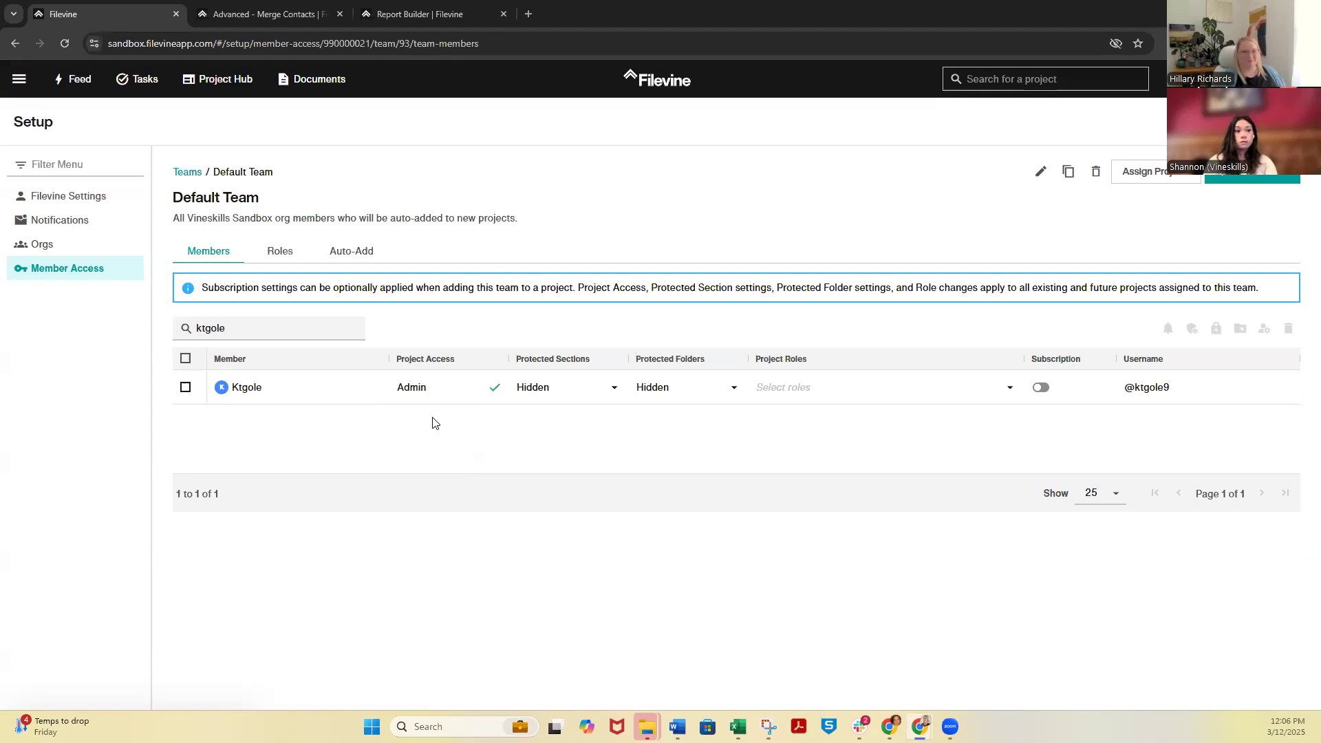
pyautogui.click(1008, 390)
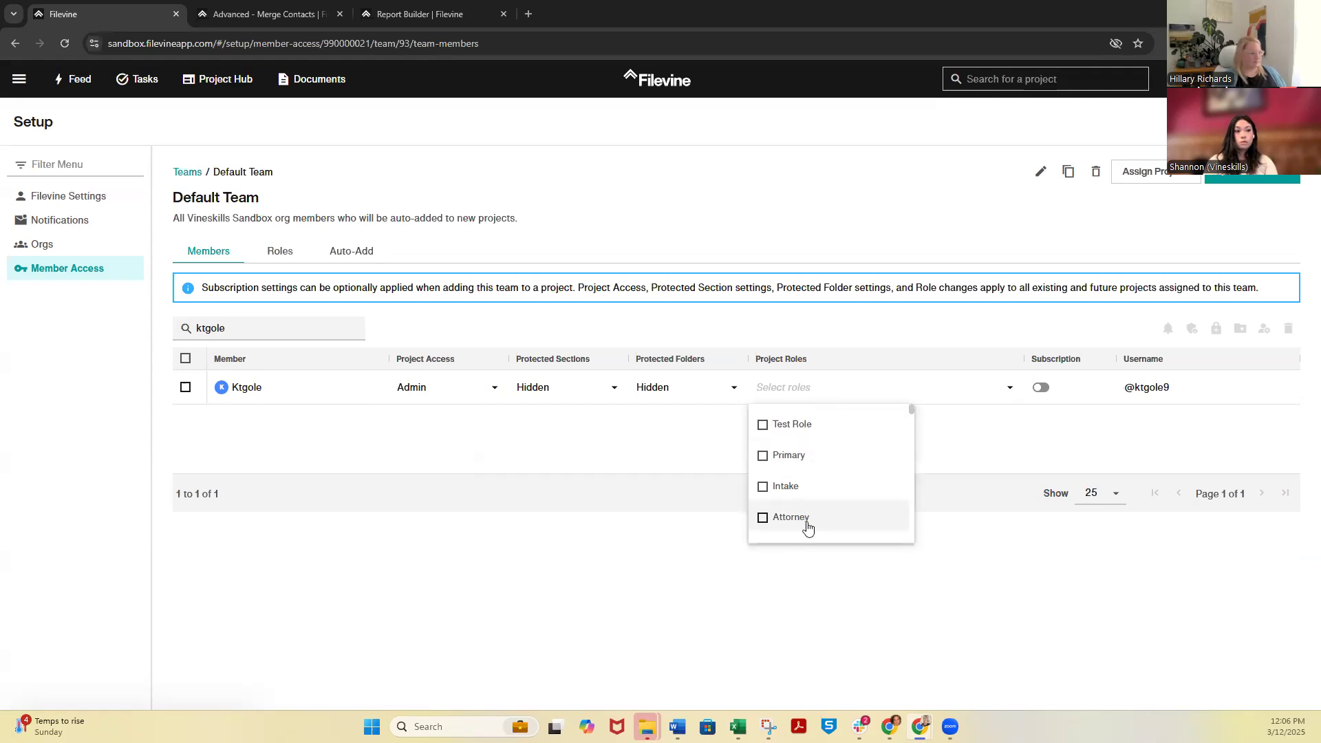
pyautogui.click(1077, 457)
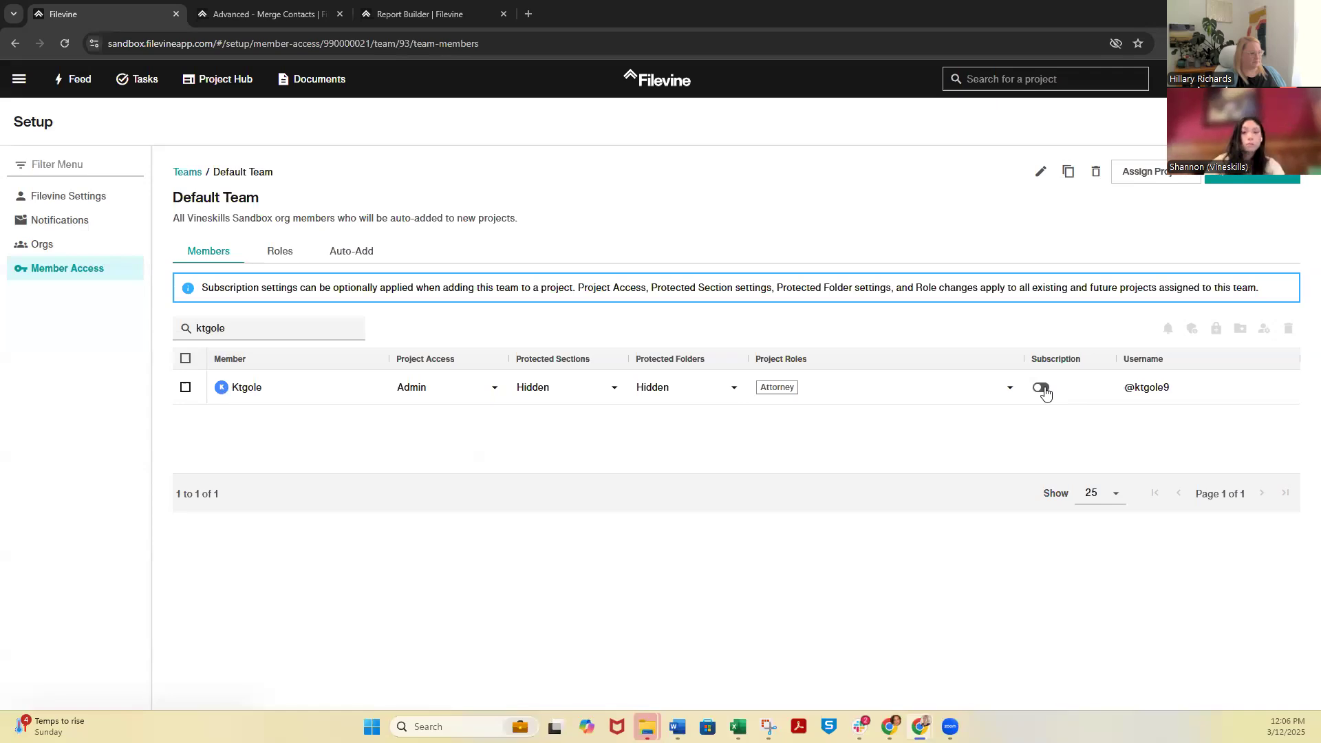
pyautogui.click(1042, 388)
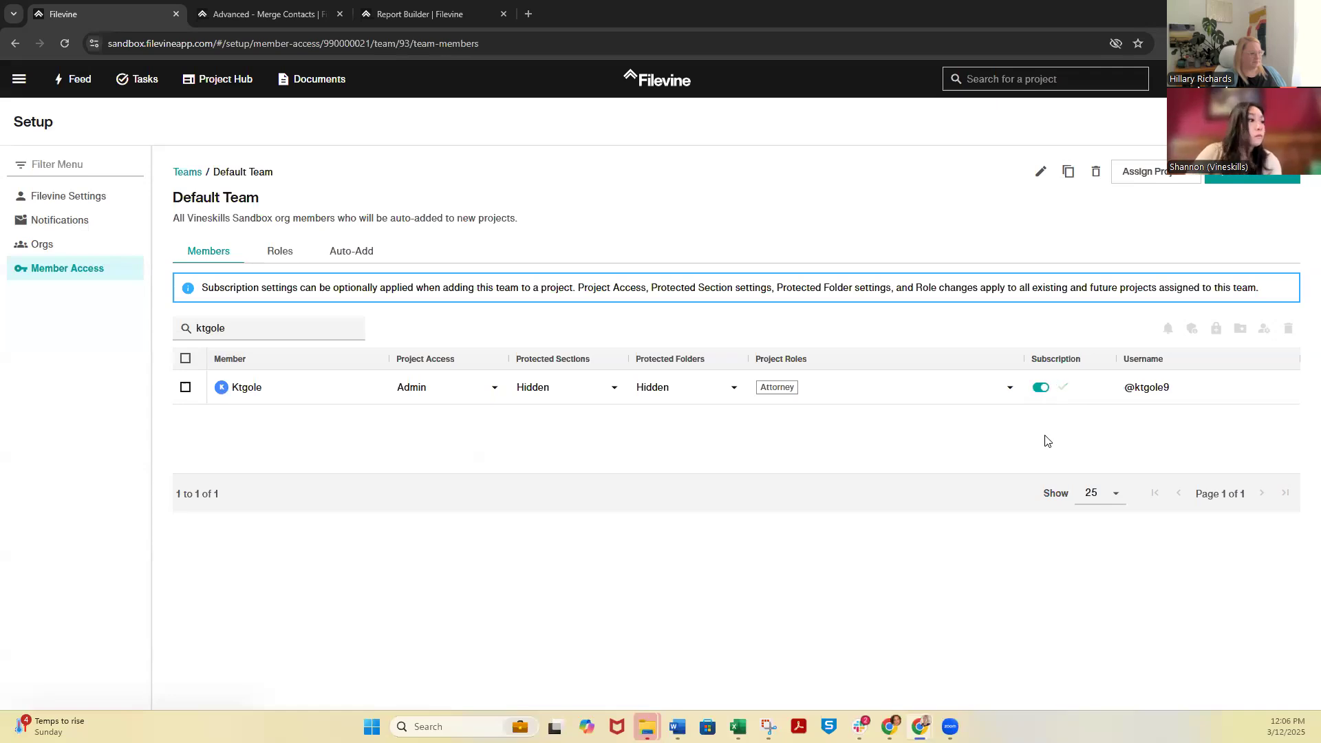
pyautogui.click(1041, 388)
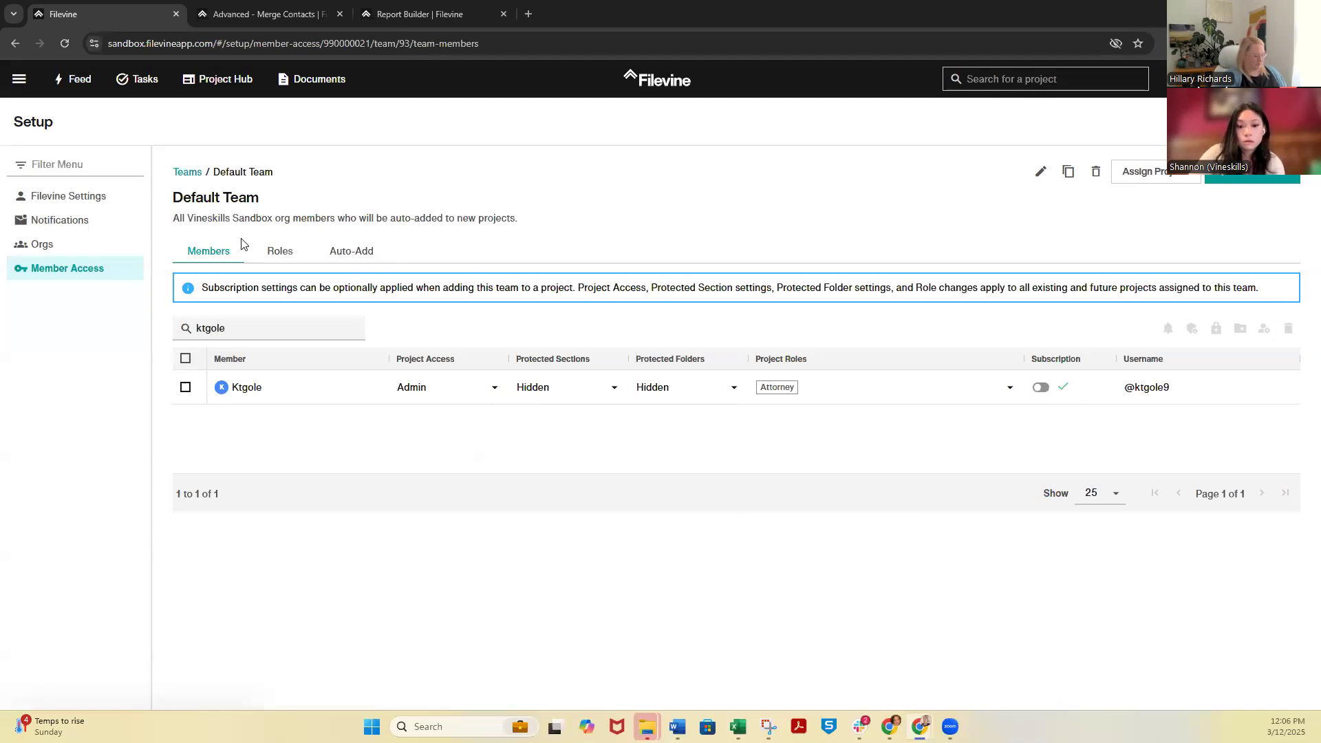
# Open the org settings and choose the Bsc+ Adv. Partner Training org to view its basic info
pyautogui.click(38, 245)
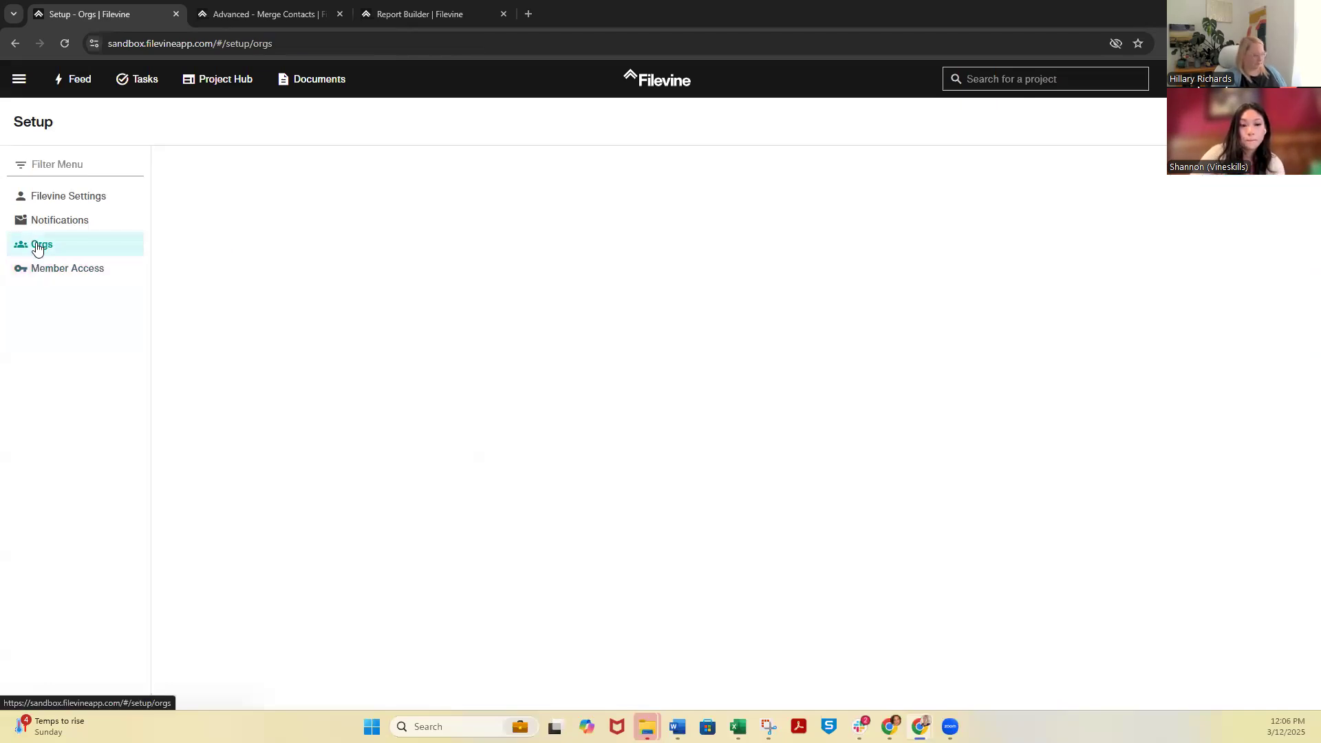
pyautogui.click(236, 177)
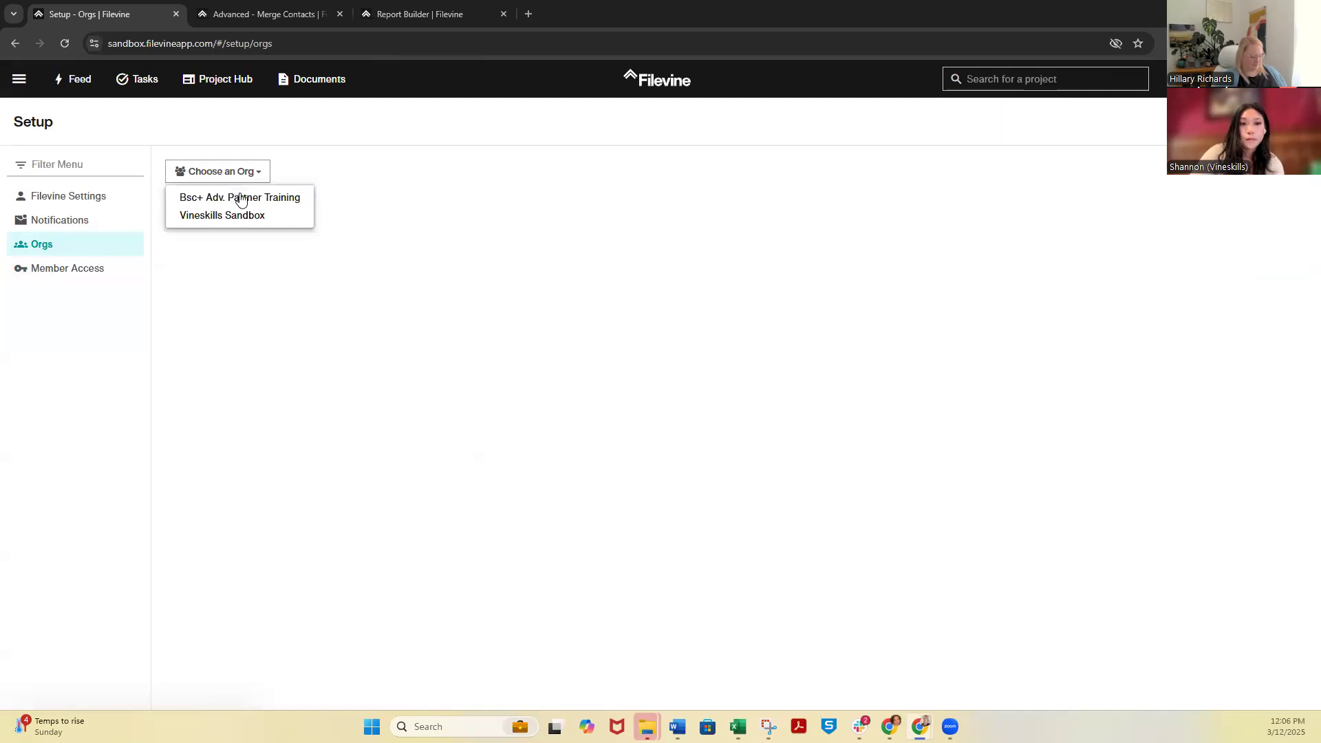
pyautogui.click(241, 196)
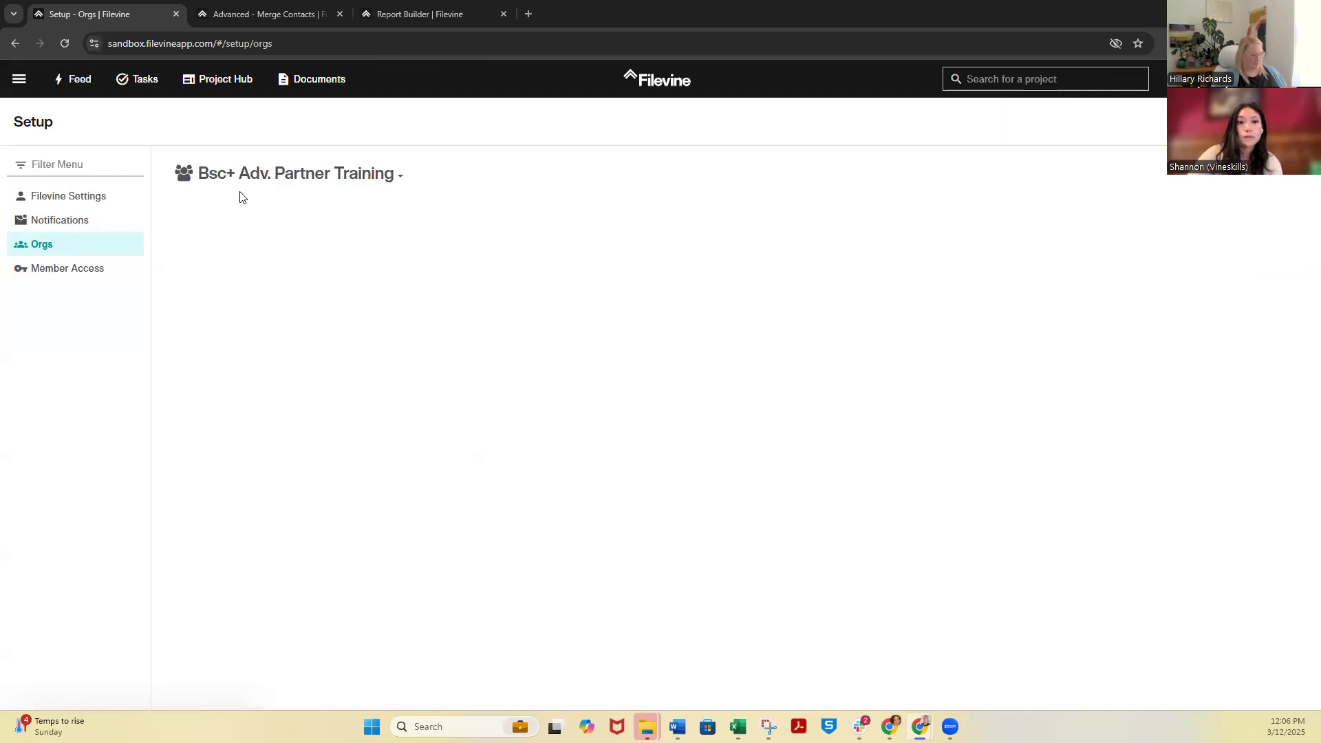
# Return to the org settings, choose the Vineskills Sandbox org and open its Advanced Access settings
pyautogui.click(85, 268)
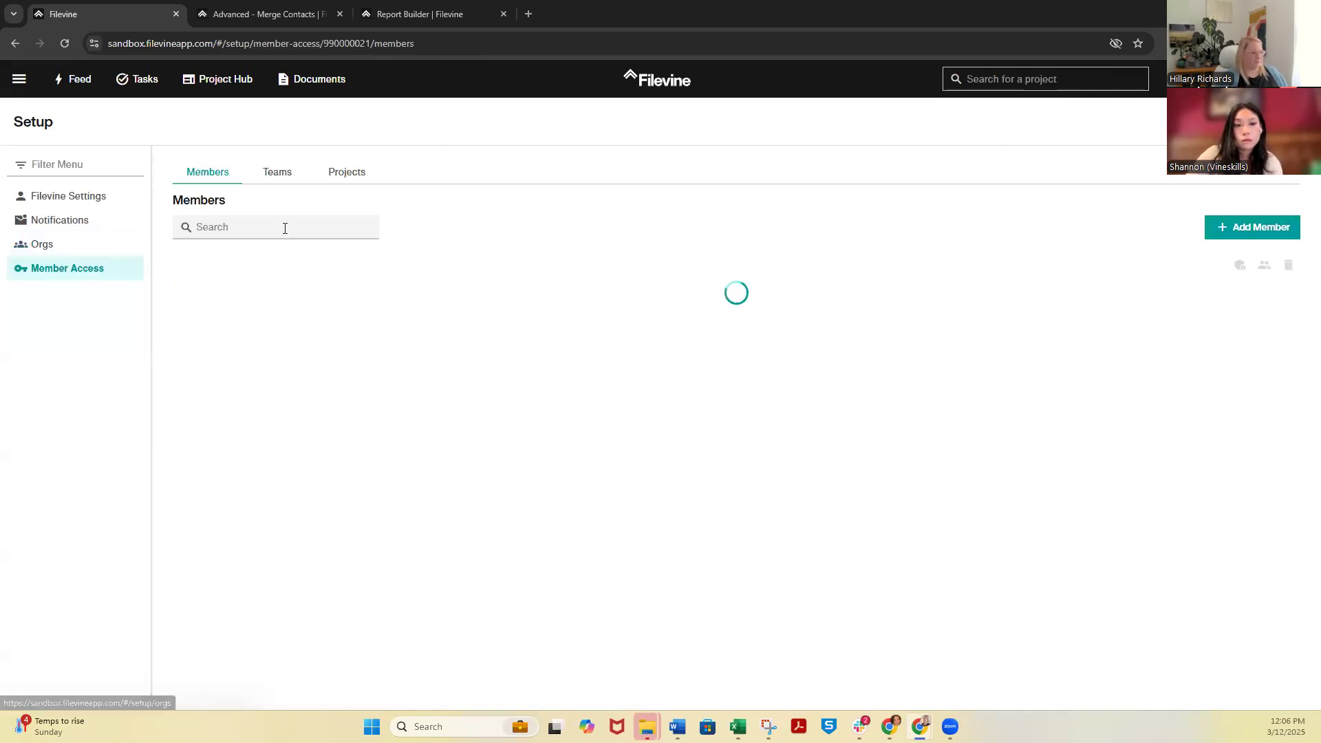
pyautogui.click(85, 251)
pyautogui.click(221, 172)
pyautogui.click(238, 216)
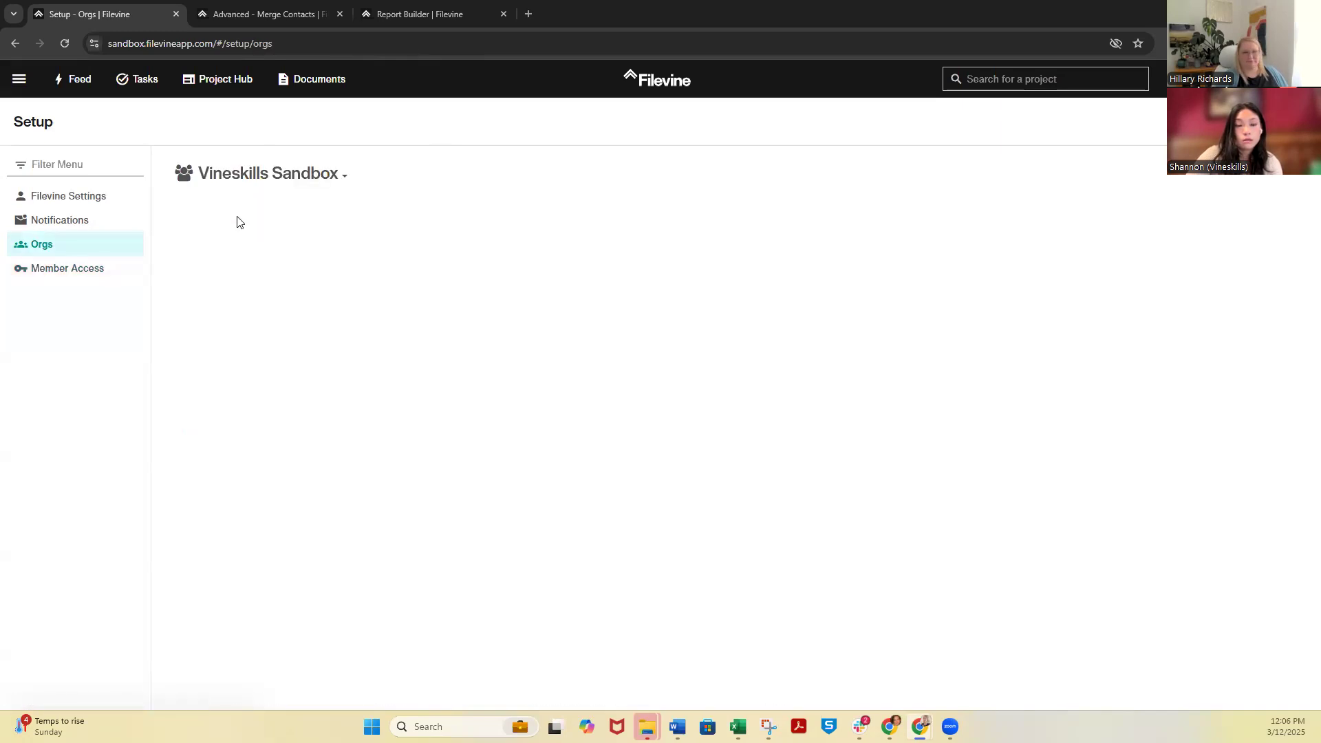
pyautogui.click(409, 219)
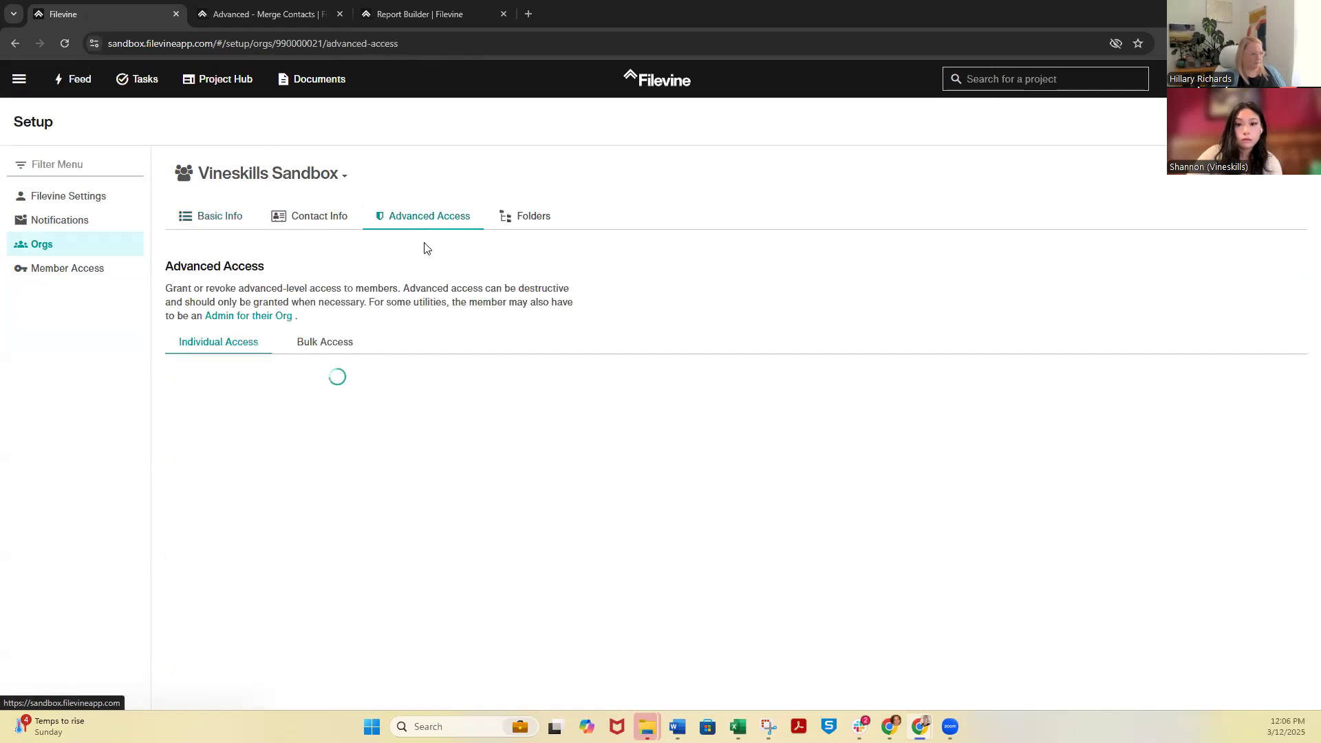
# Find the new member by name under Individual Access and select them to show their advanced permissions
pyautogui.click(350, 387)
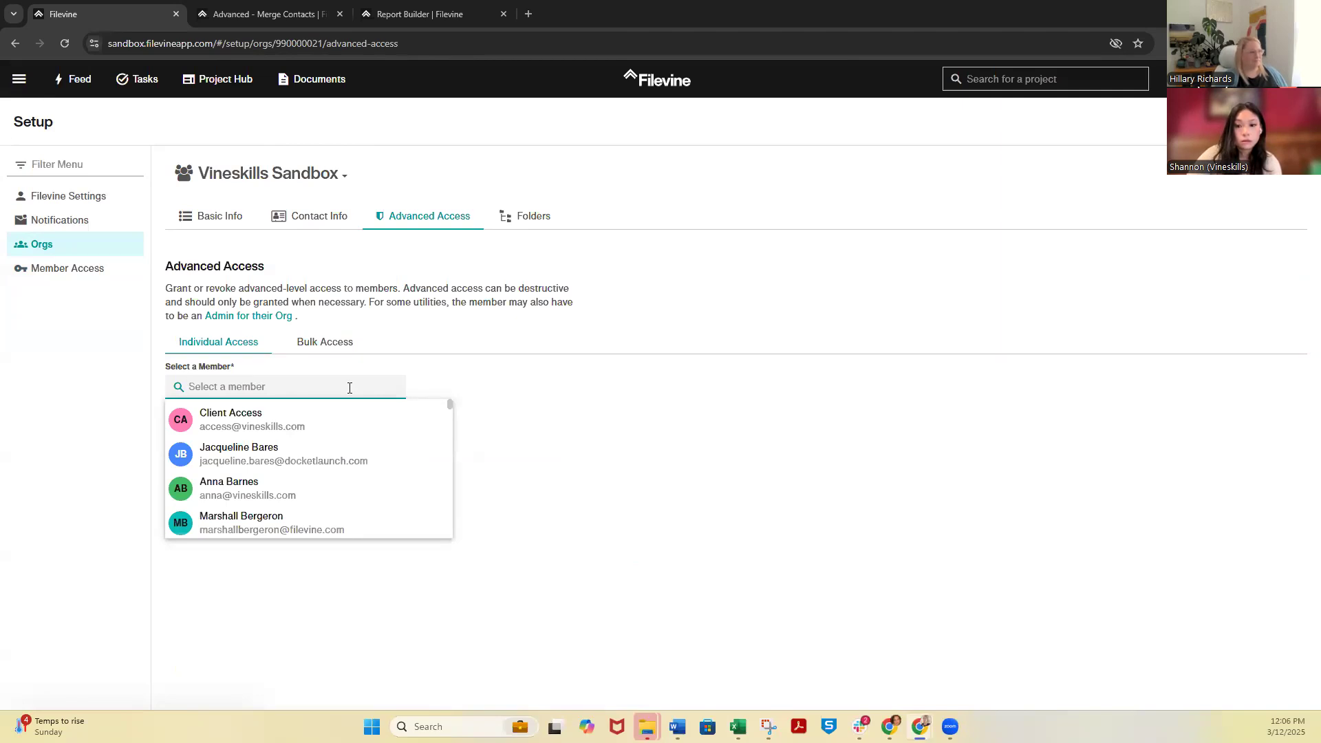
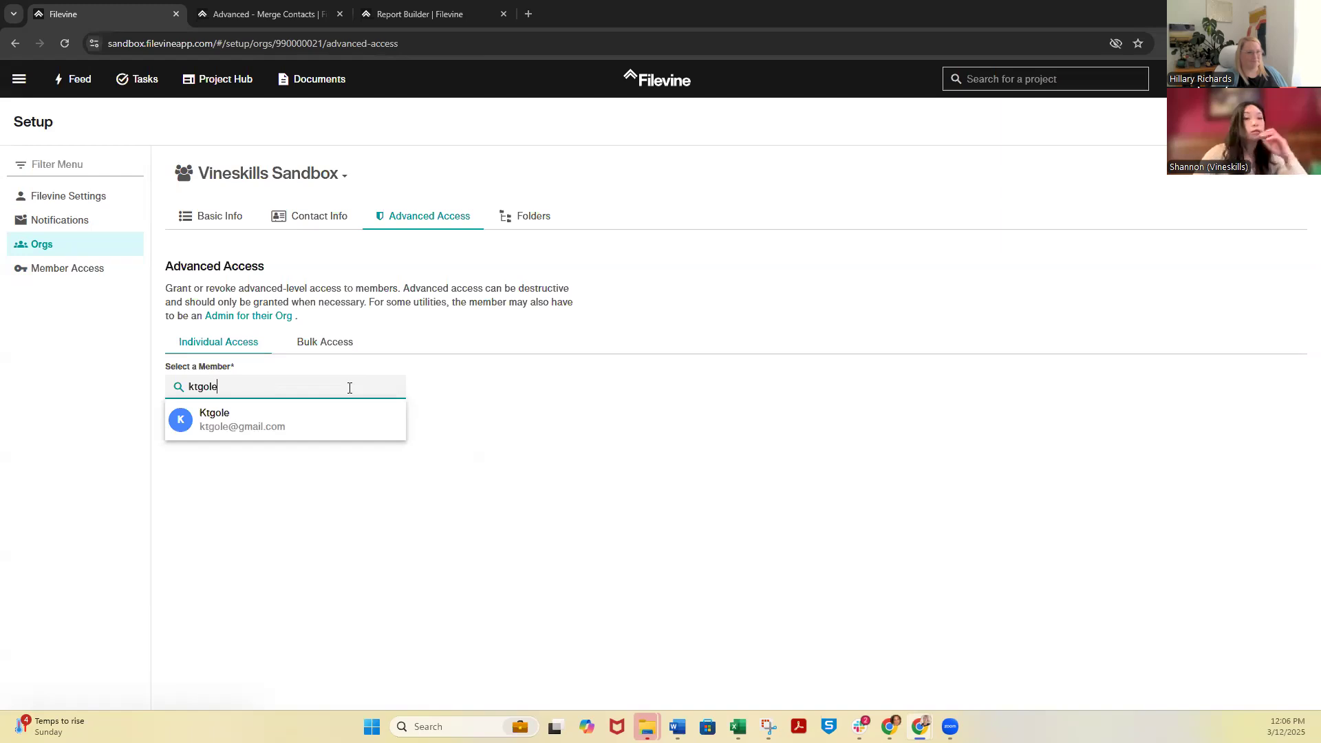
pyautogui.click(337, 416)
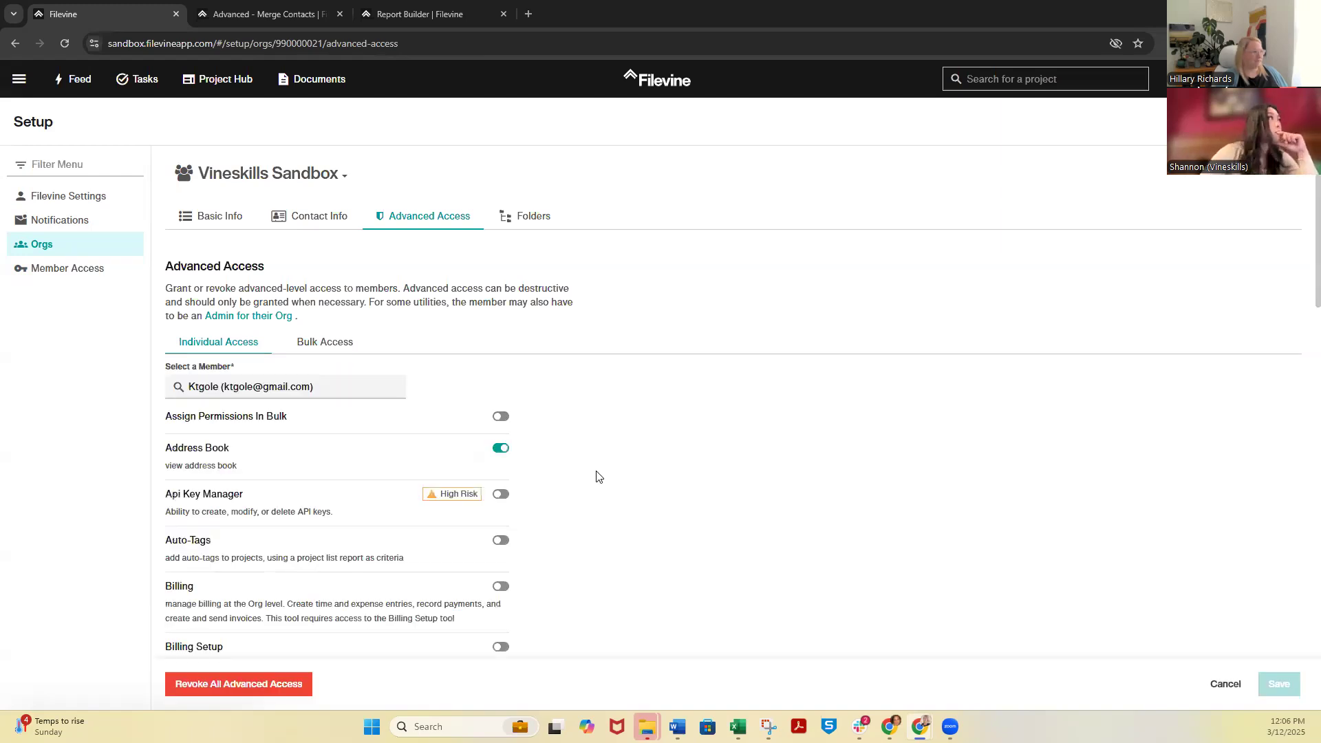
# Grant the new member the high-risk Merge Contacts permission, review the other advanced permissions and save the access changes
pyautogui.scroll(-10, 664, 418)
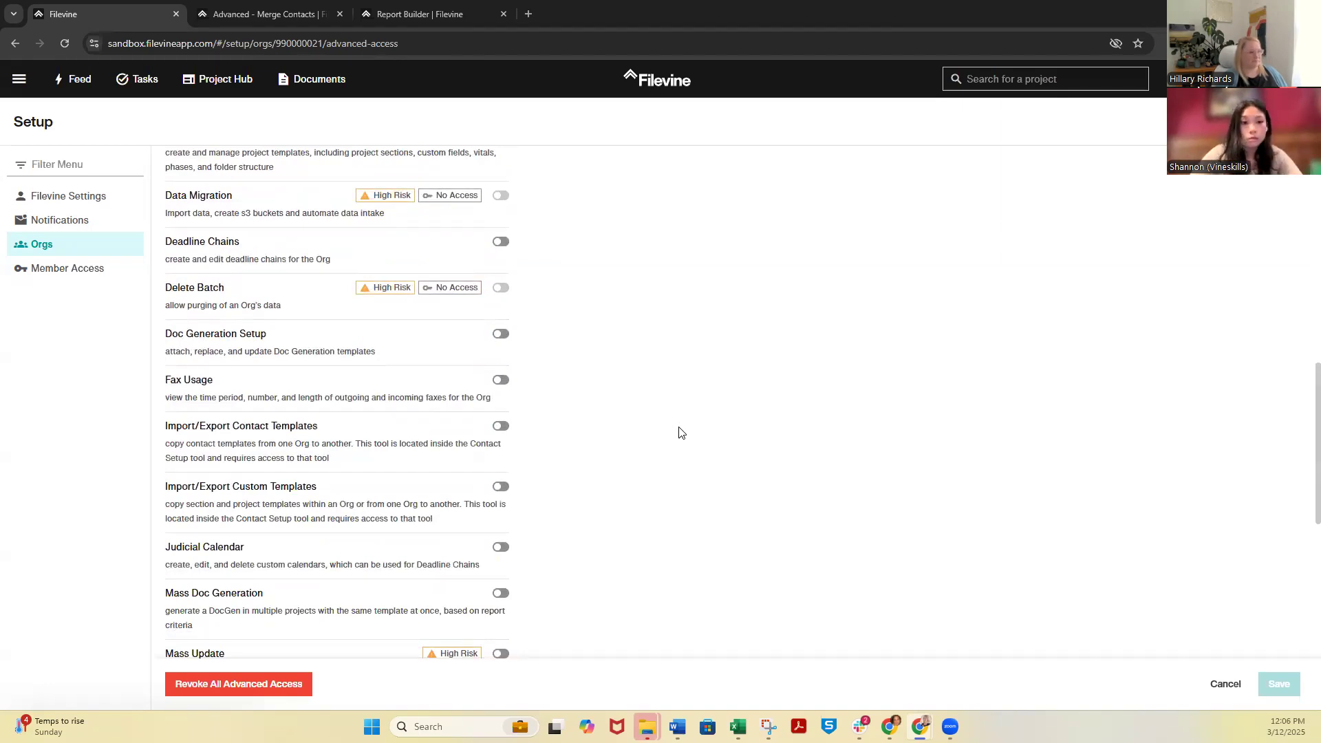
pyautogui.scroll(-4, 680, 432)
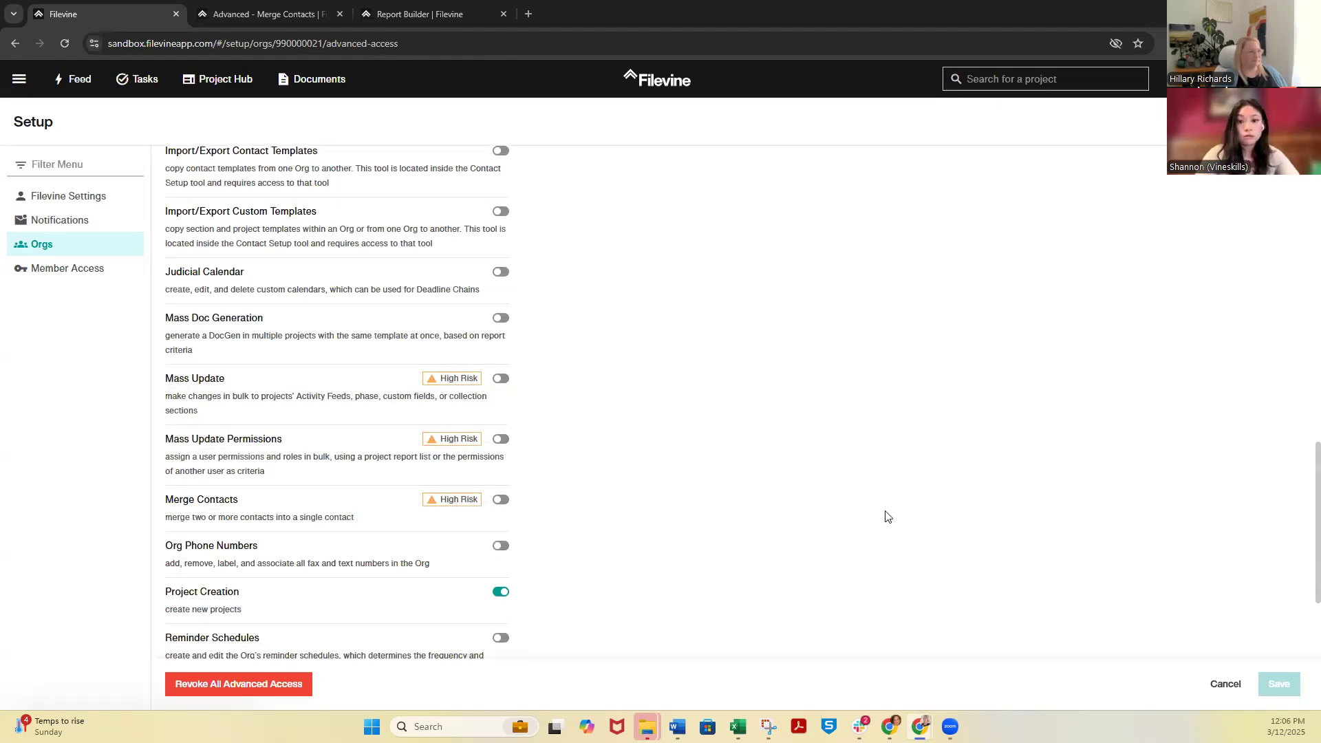
pyautogui.click(501, 499)
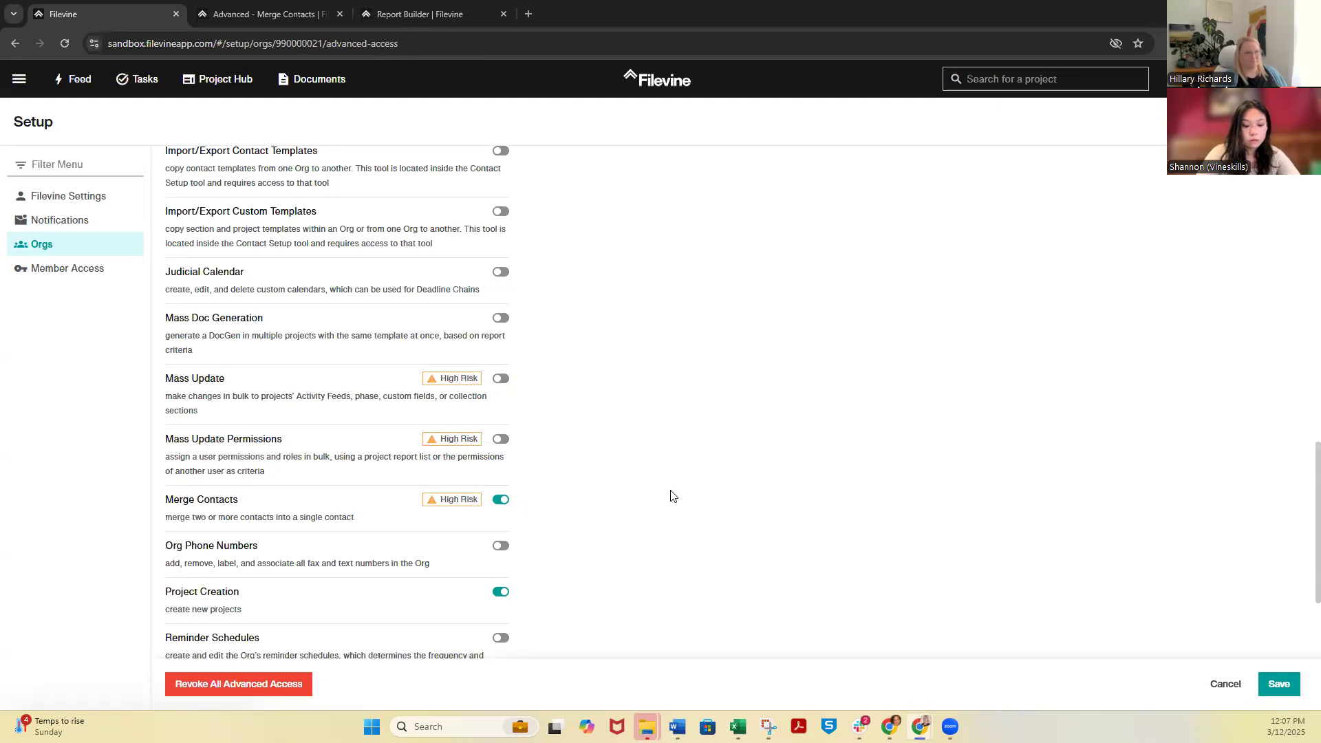
pyautogui.scroll(4, 673, 496)
pyautogui.moveTo(399, 294)
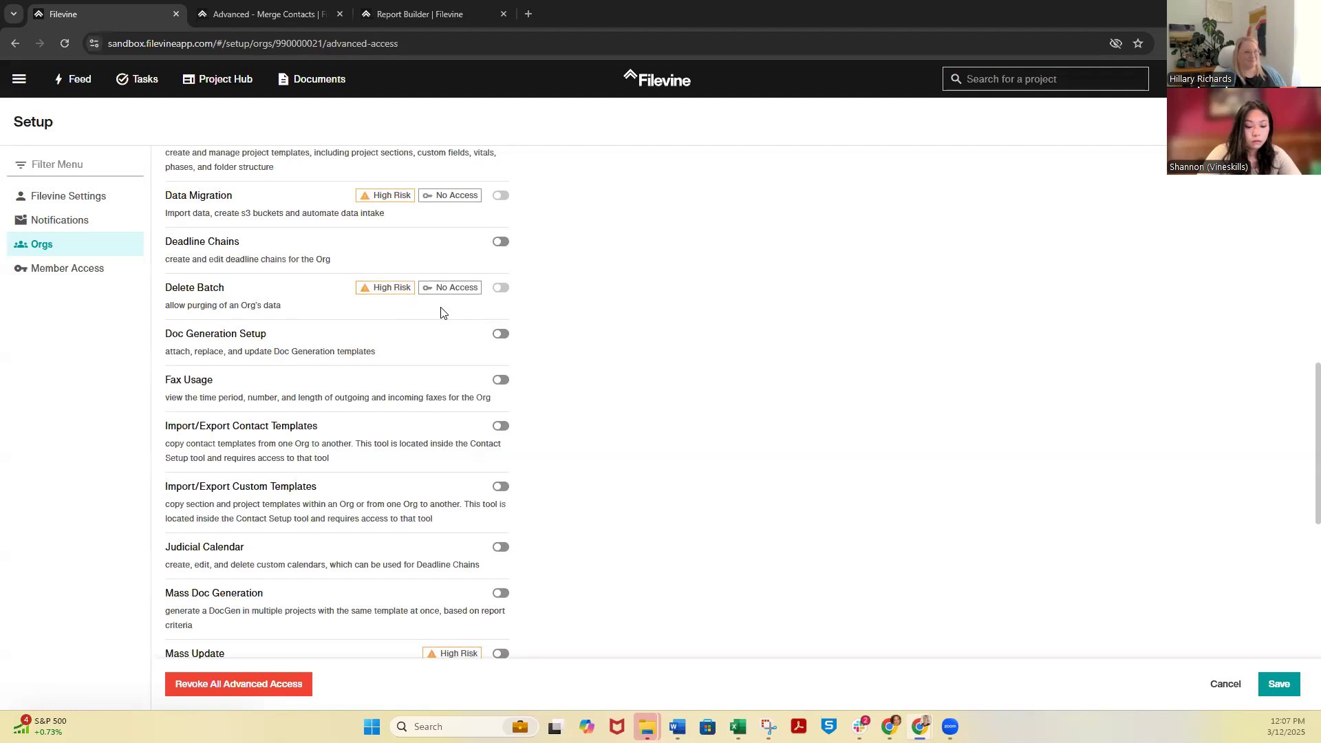
pyautogui.scroll(-2, 631, 367)
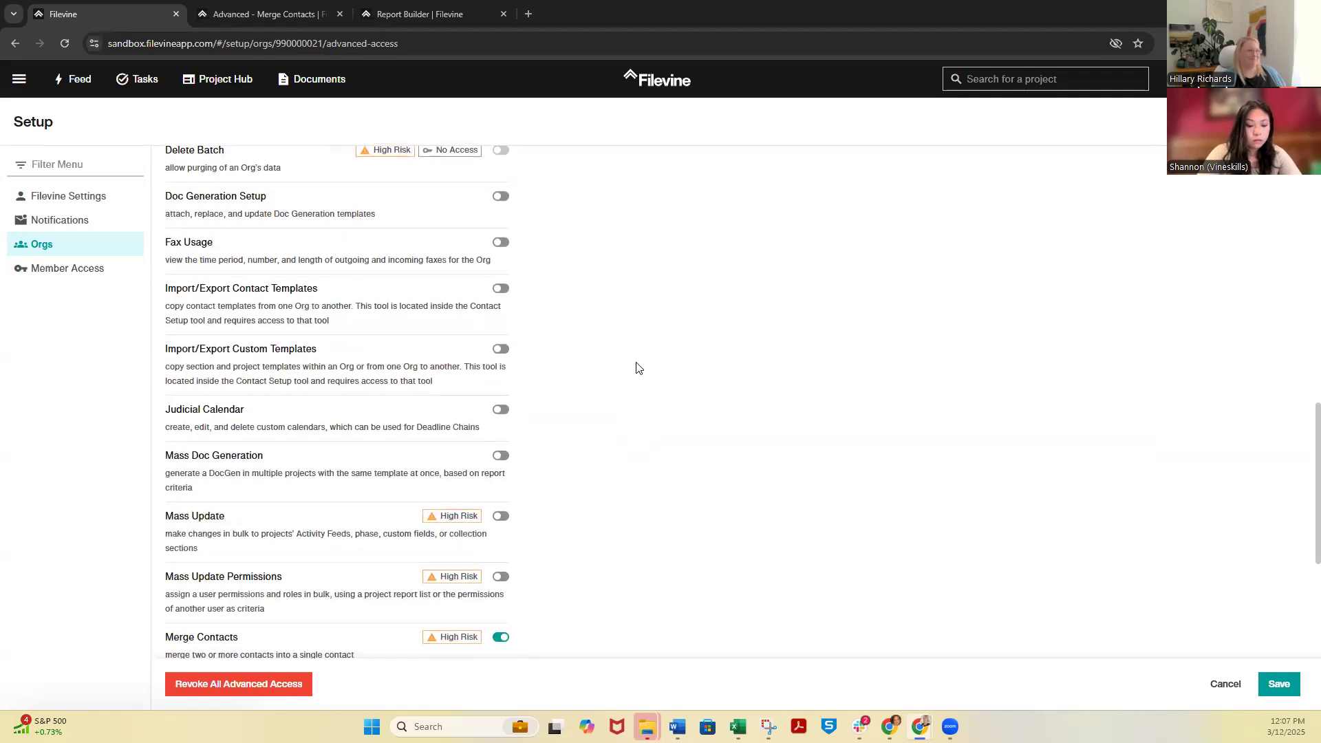
pyautogui.scroll(-4, 636, 368)
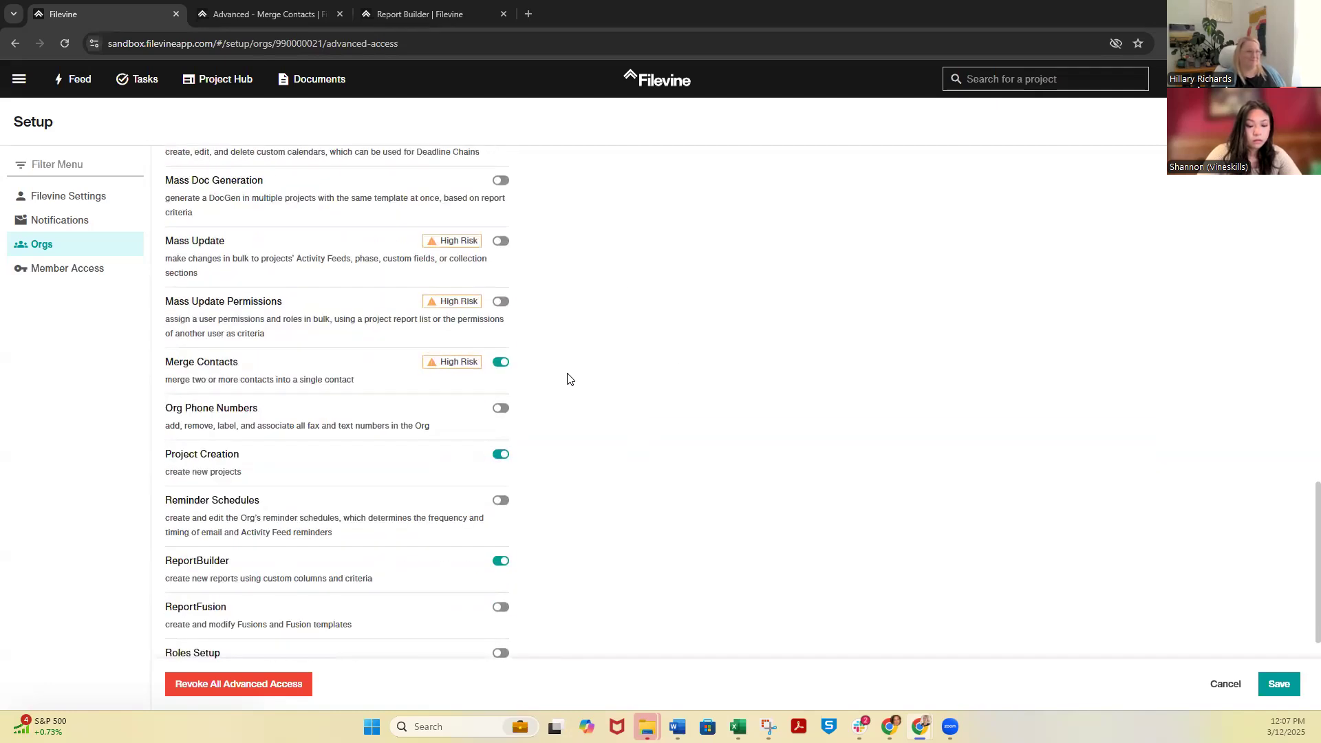
pyautogui.click(1281, 690)
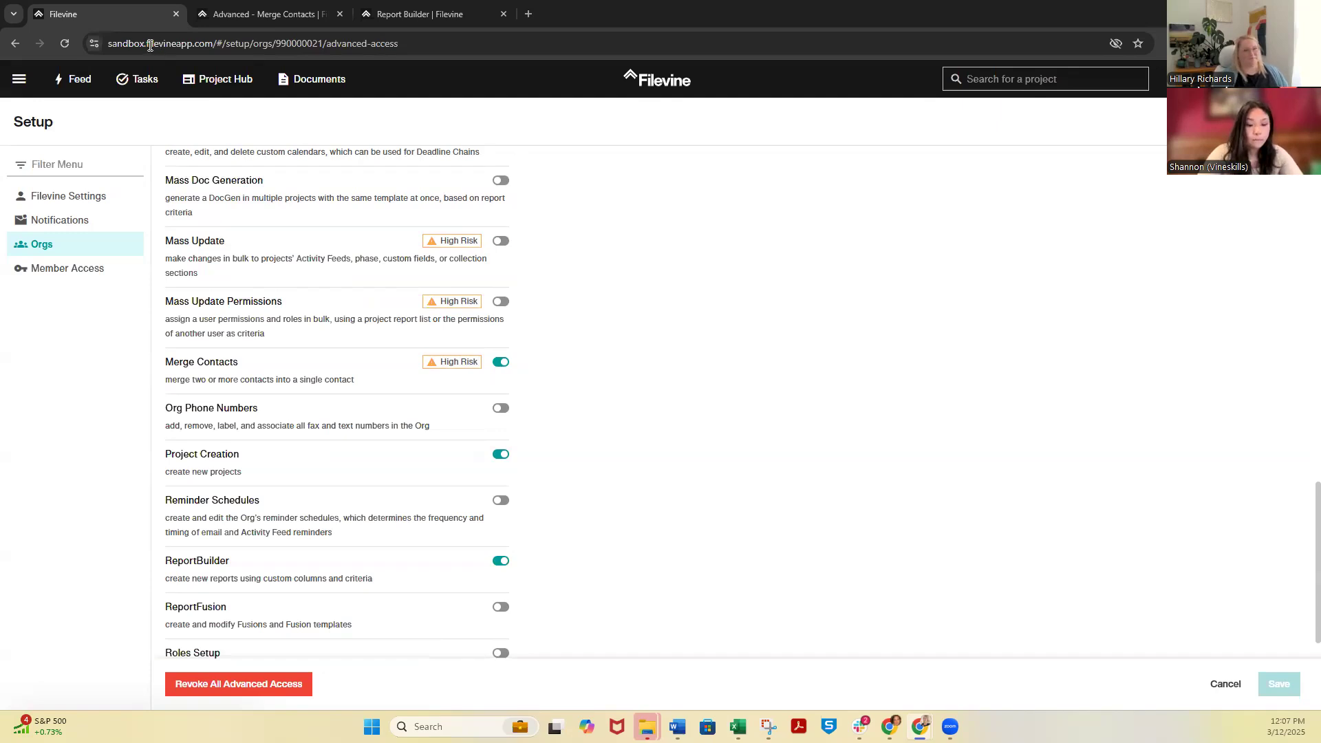
# Open the Merge Contacts tool in the Advanced area and search the Vineskills Sandbox contacts for the duplicated client's full name
pyautogui.click(18, 80)
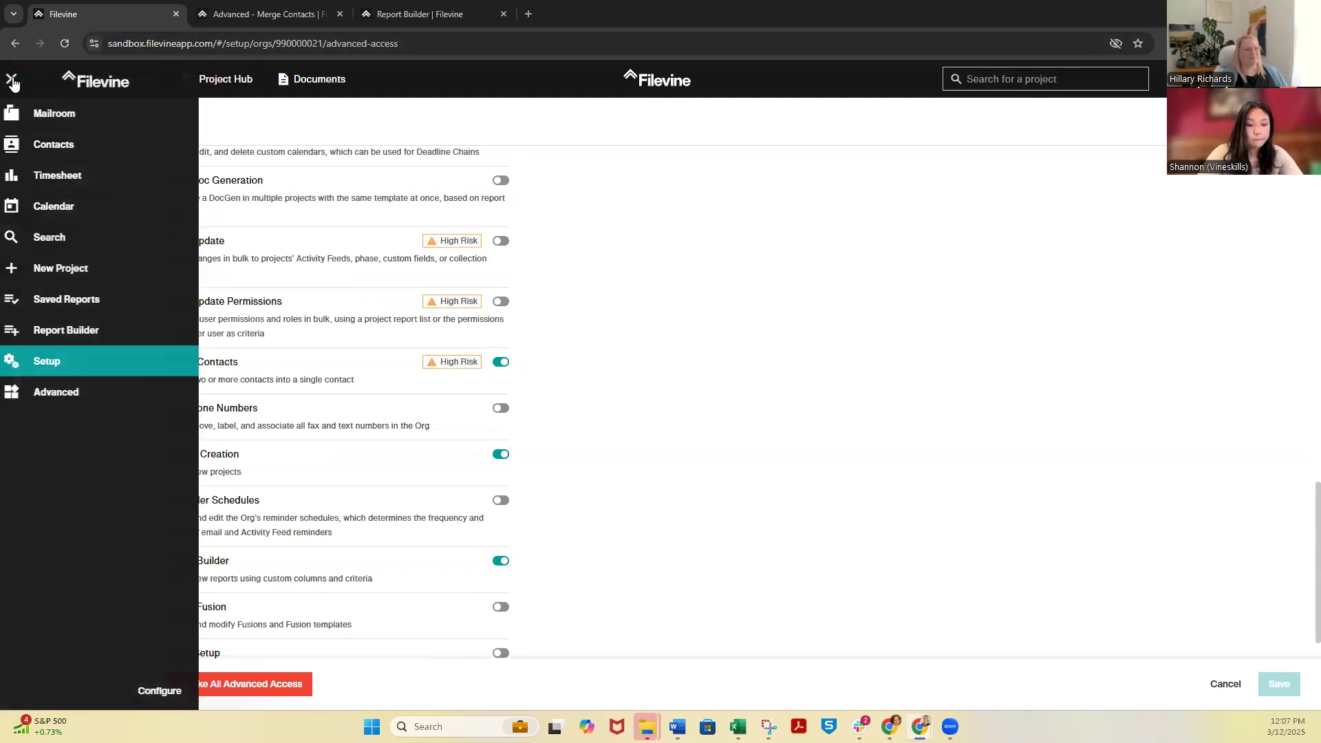
pyautogui.click(63, 392)
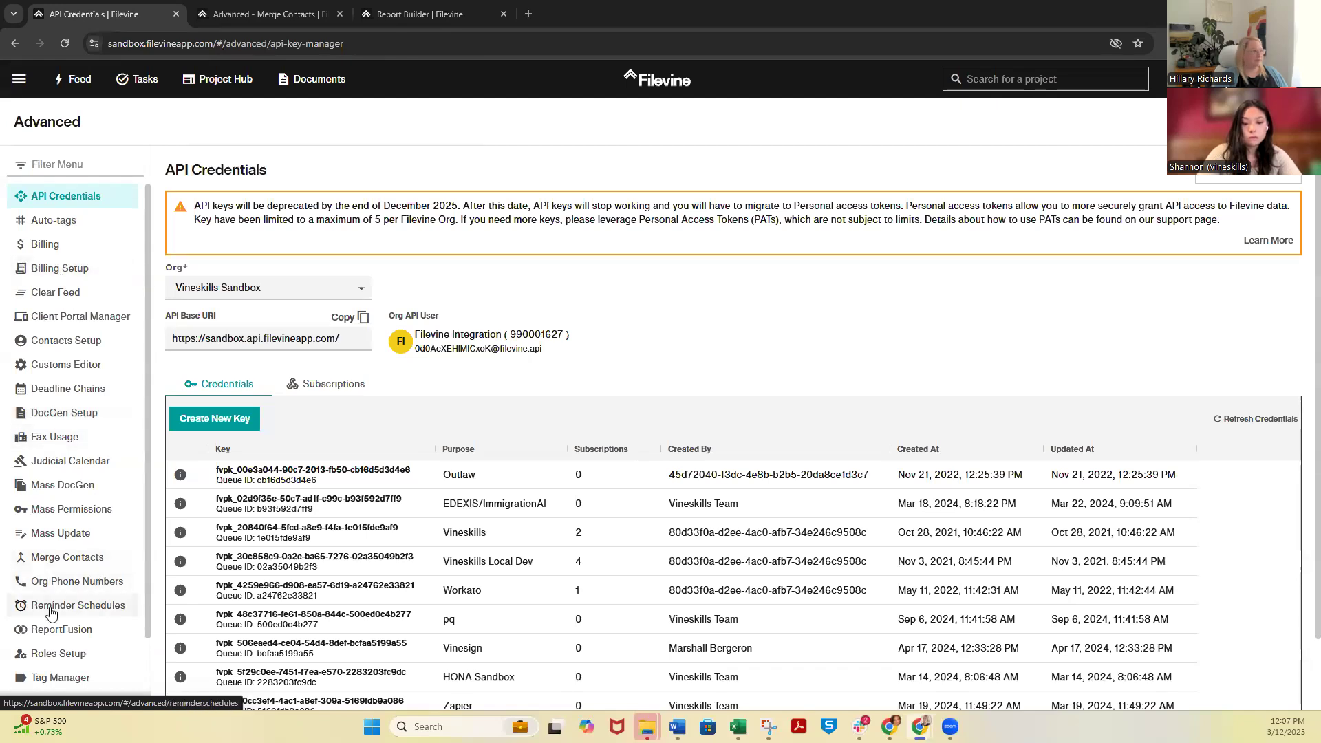
pyautogui.click(77, 571)
pyautogui.click(595, 168)
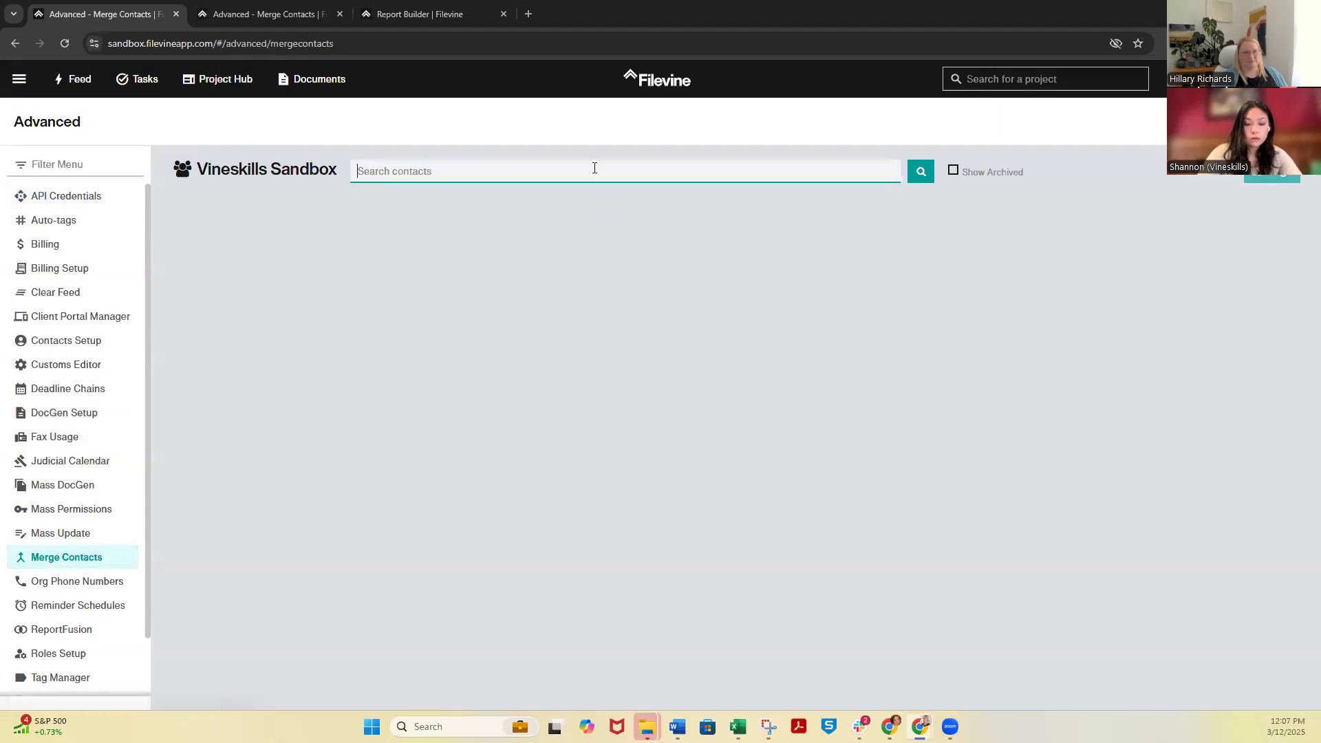
pyautogui.write('John')
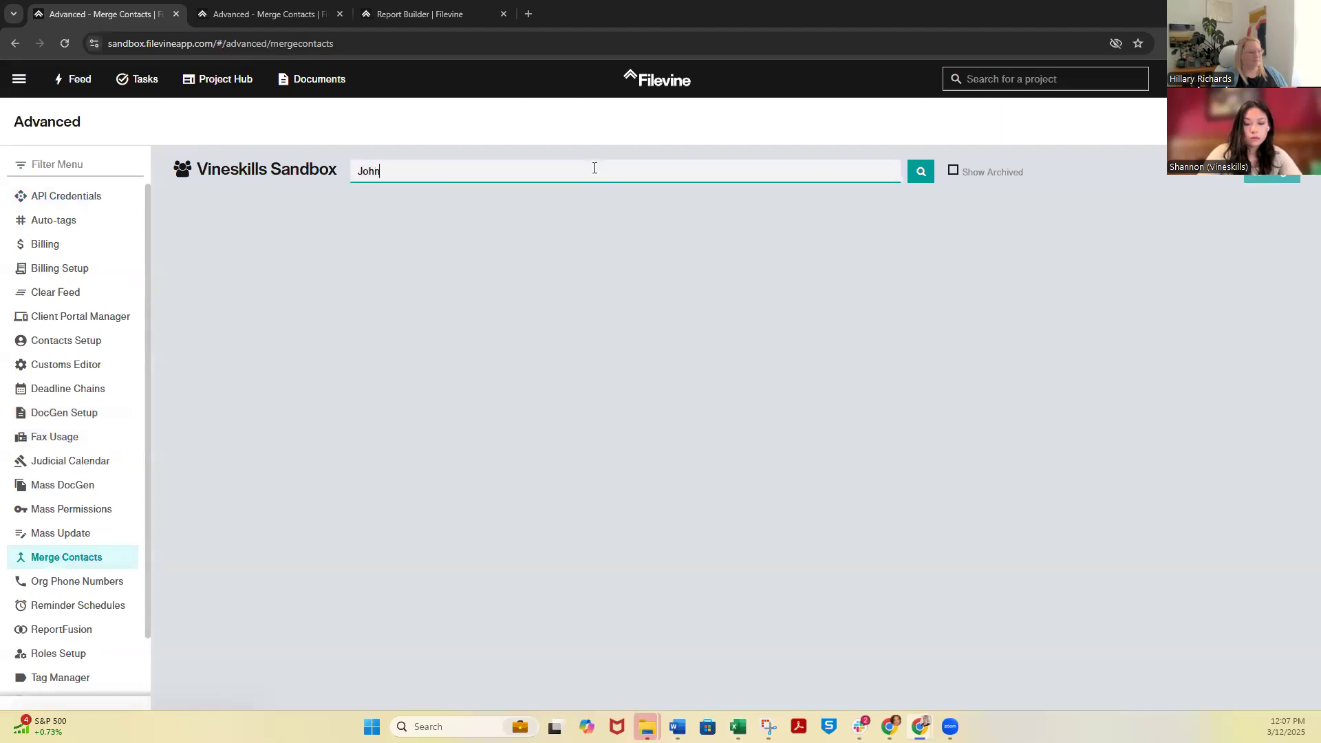
pyautogui.write(' dog')
pyautogui.press('BackSpace')
pyautogui.press('Return')
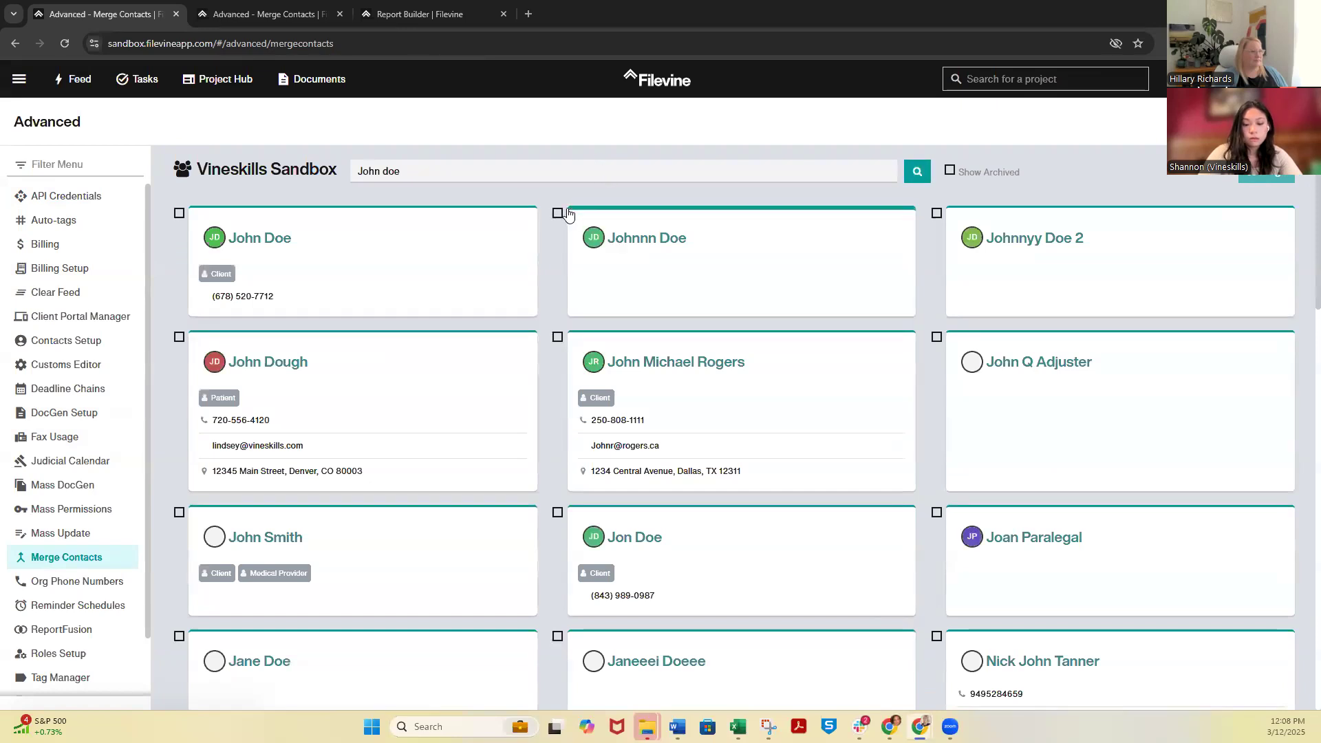
# Select the client's contact and its three variously spelled duplicates, and start merging the four contacts
pyautogui.click(179, 213)
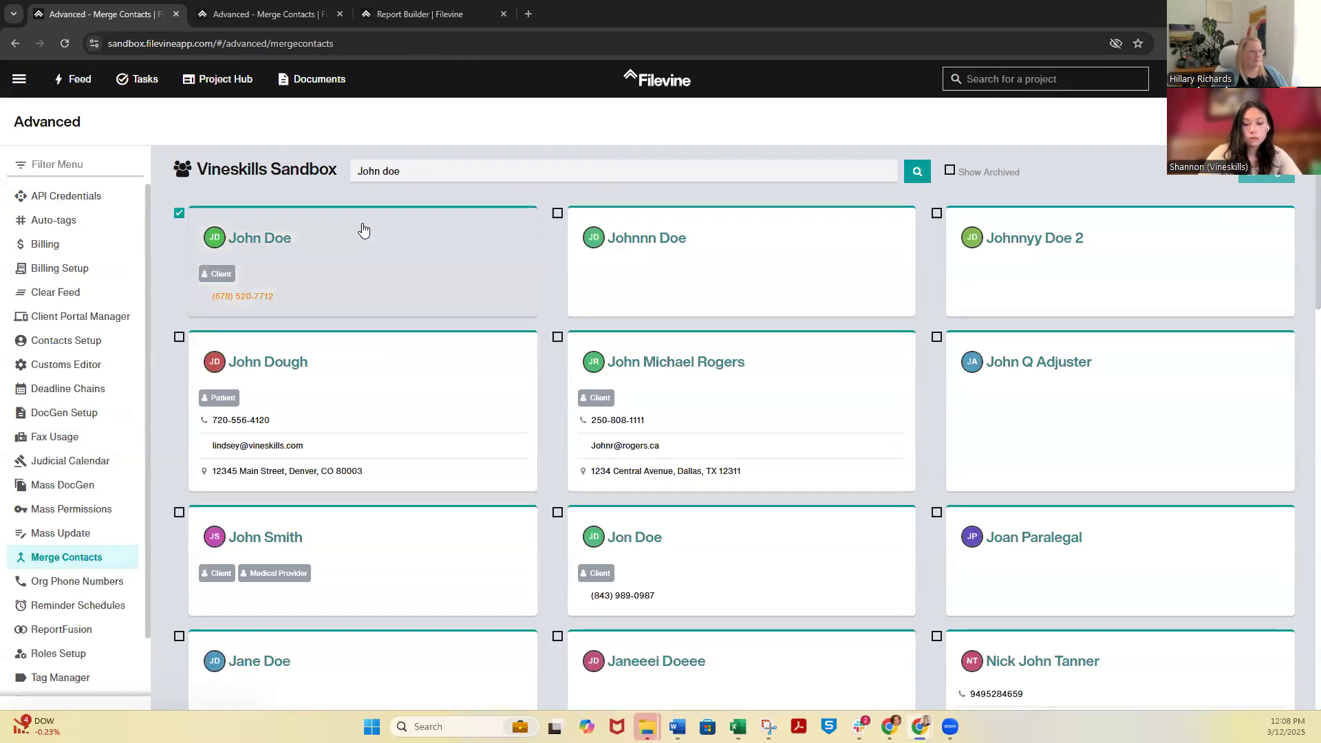
pyautogui.click(558, 213)
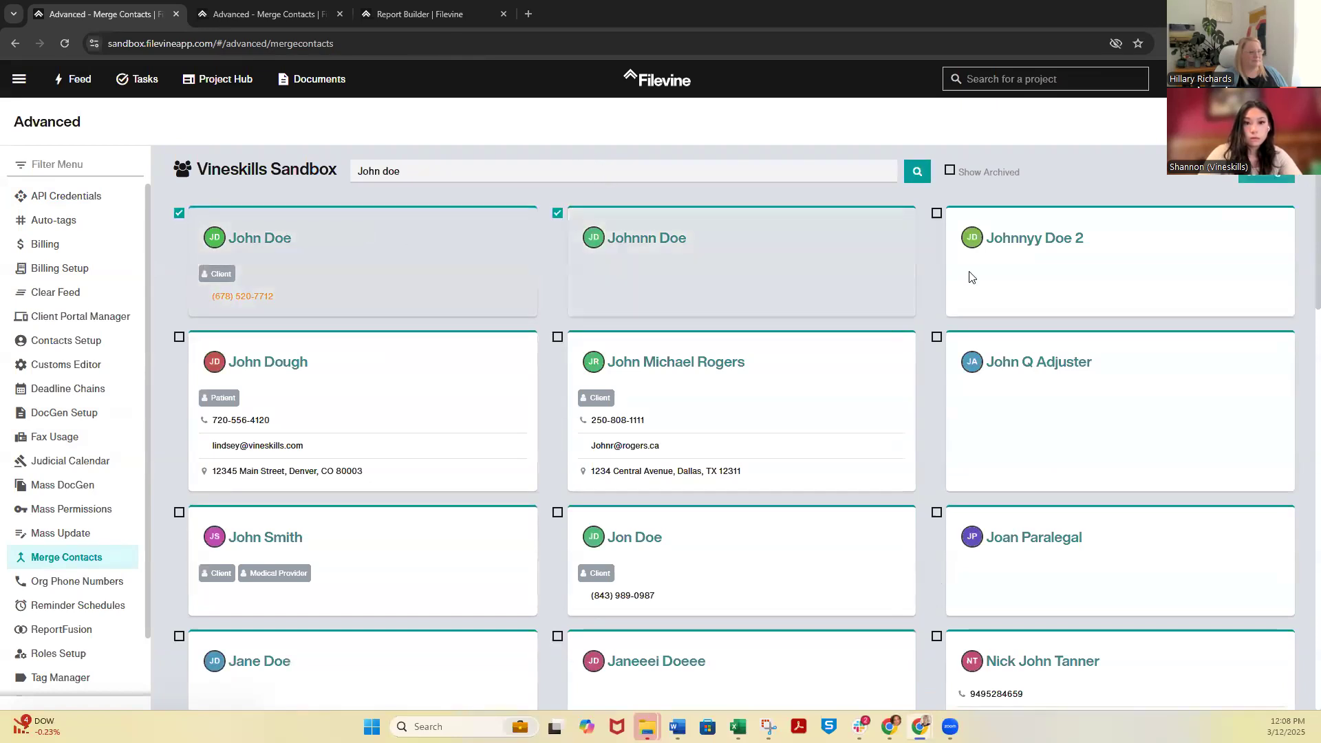
pyautogui.click(937, 214)
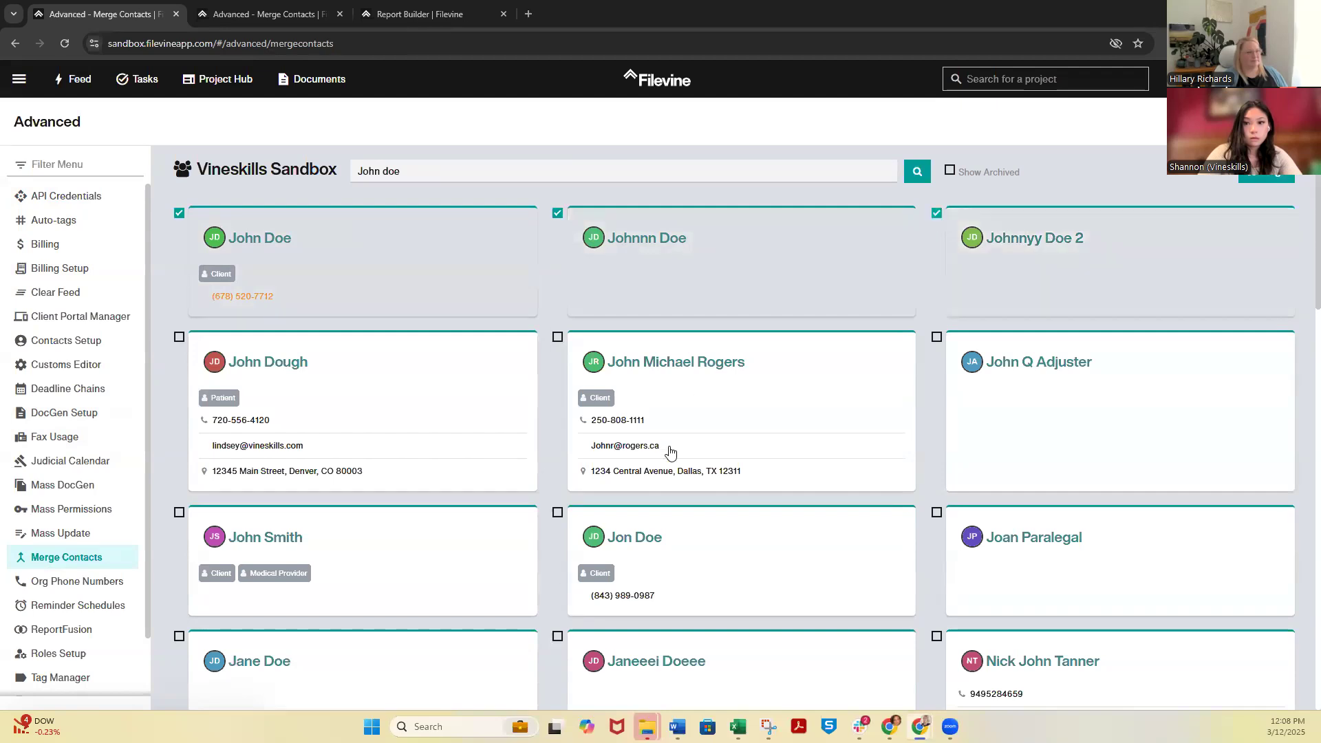
pyautogui.click(557, 511)
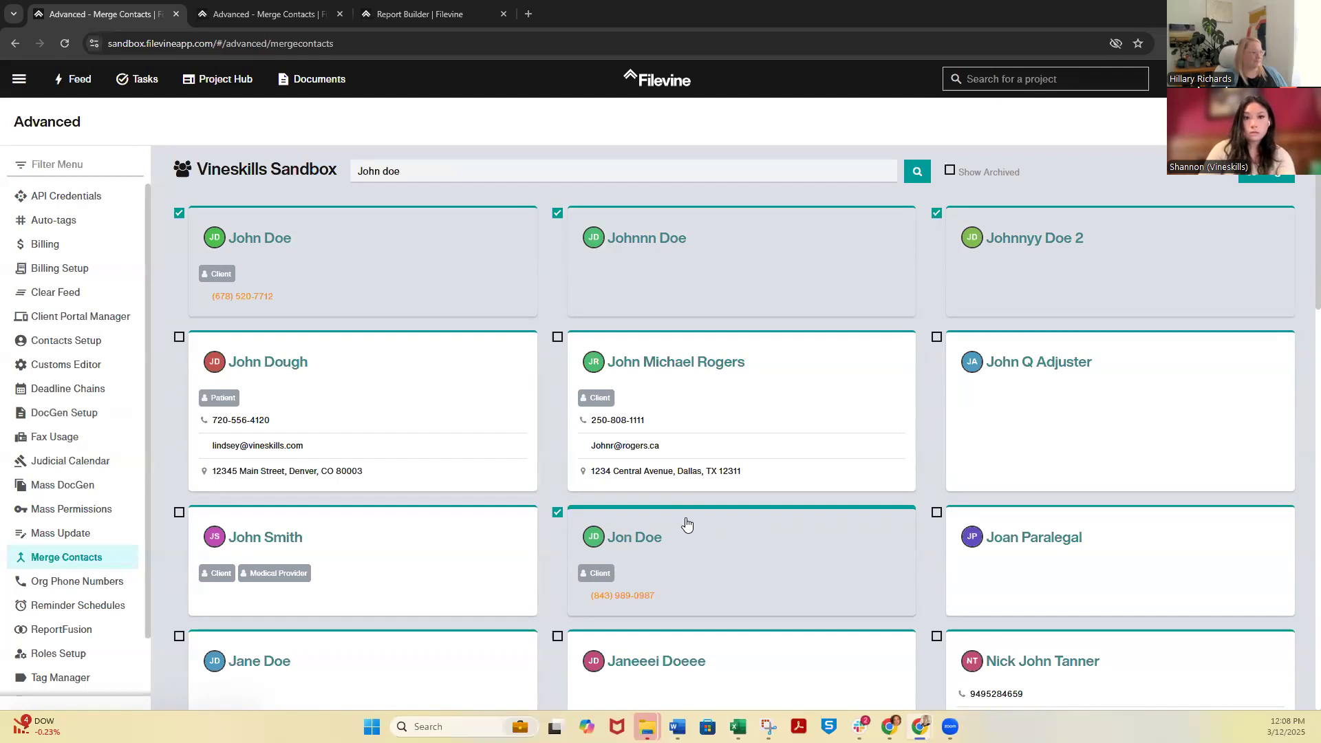
pyautogui.click(1268, 178)
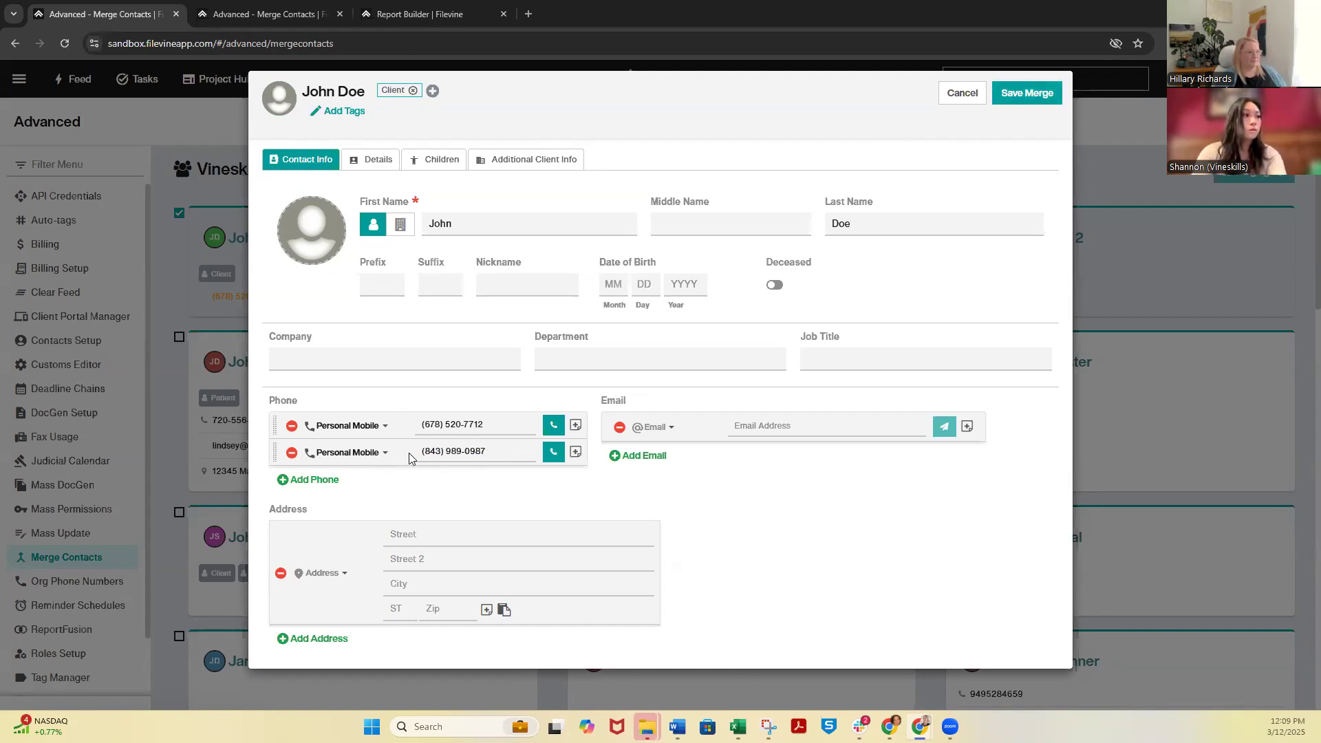
# Remove the second Personal Mobile number from the merged contact, save and confirm the merge, and deselect the resulting contact
pyautogui.click(292, 452)
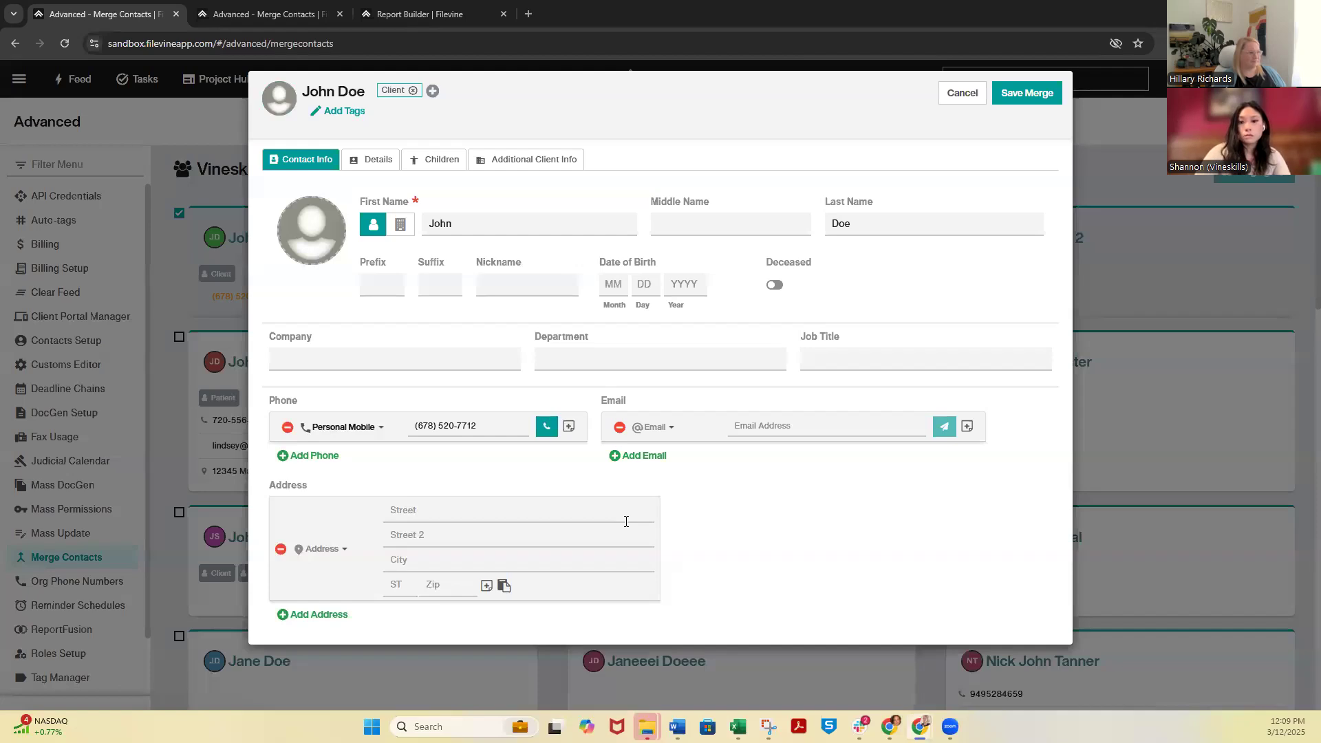
pyautogui.click(813, 421)
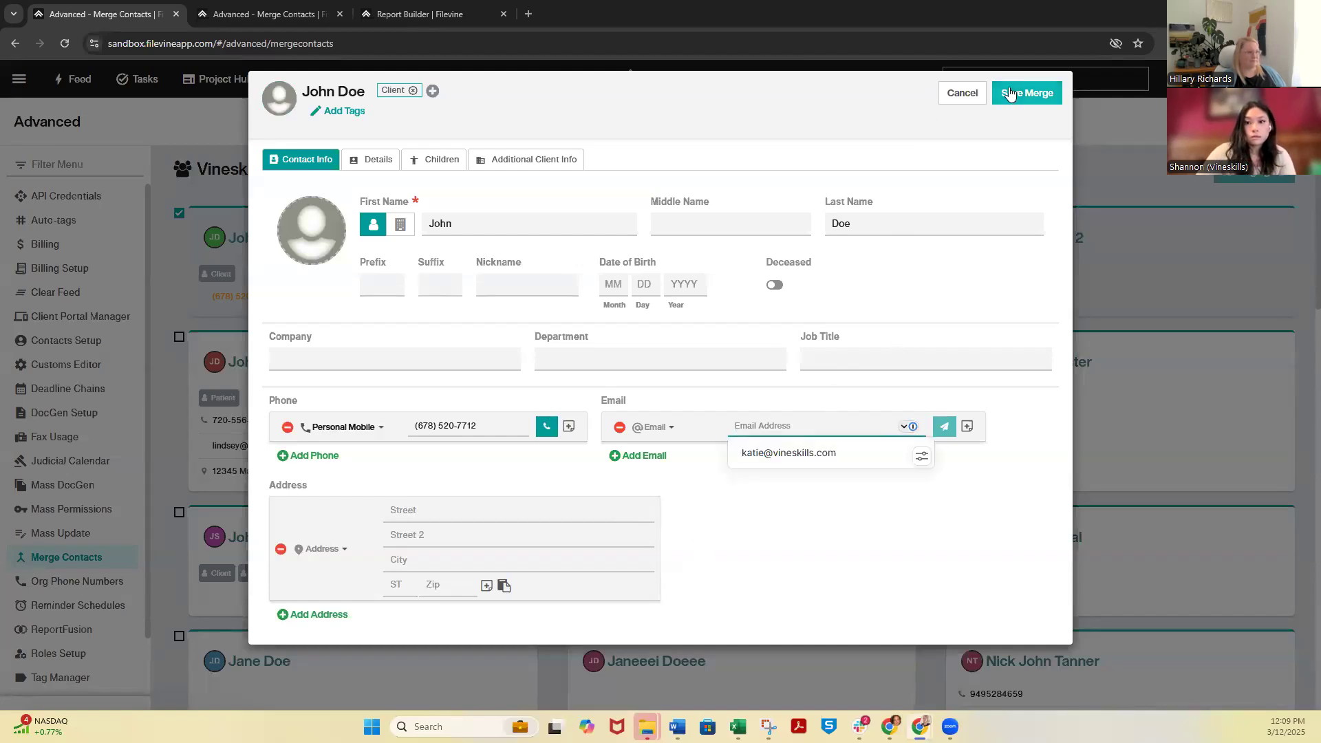
pyautogui.click(1010, 95)
pyautogui.click(664, 278)
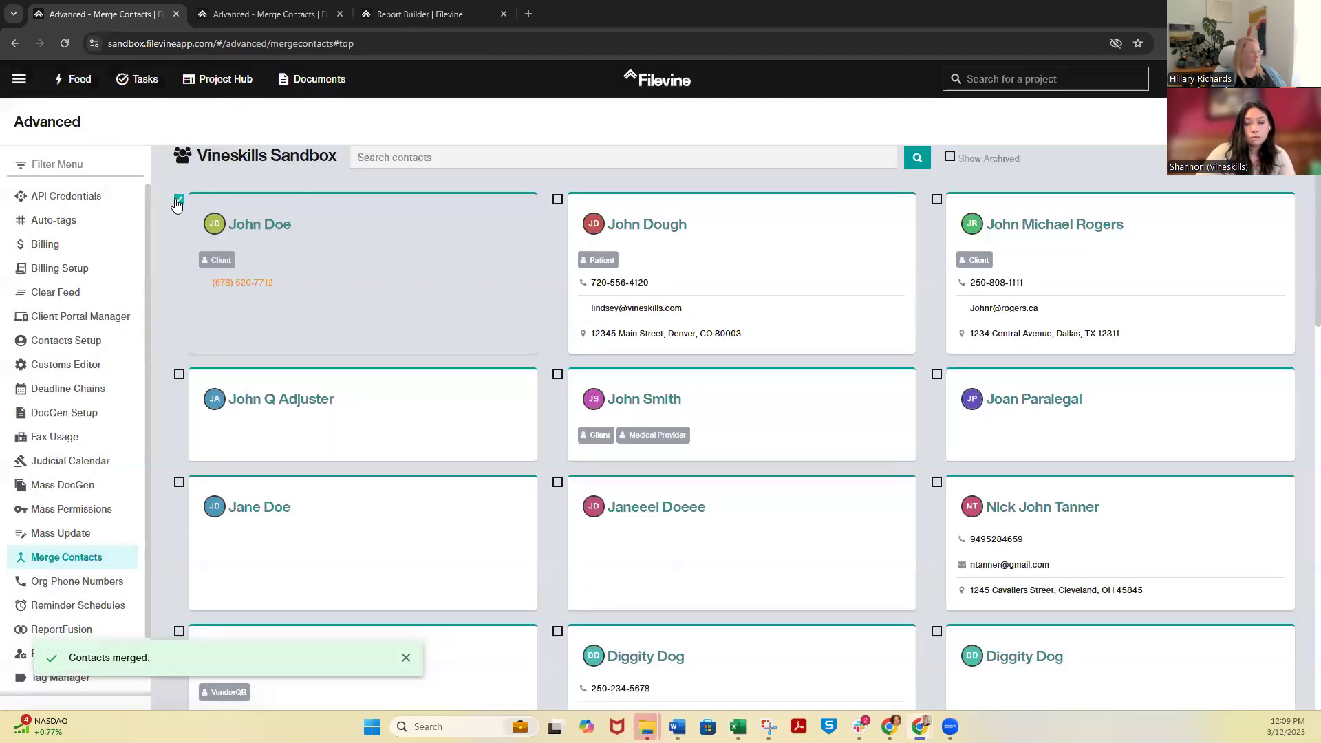
pyautogui.click(178, 201)
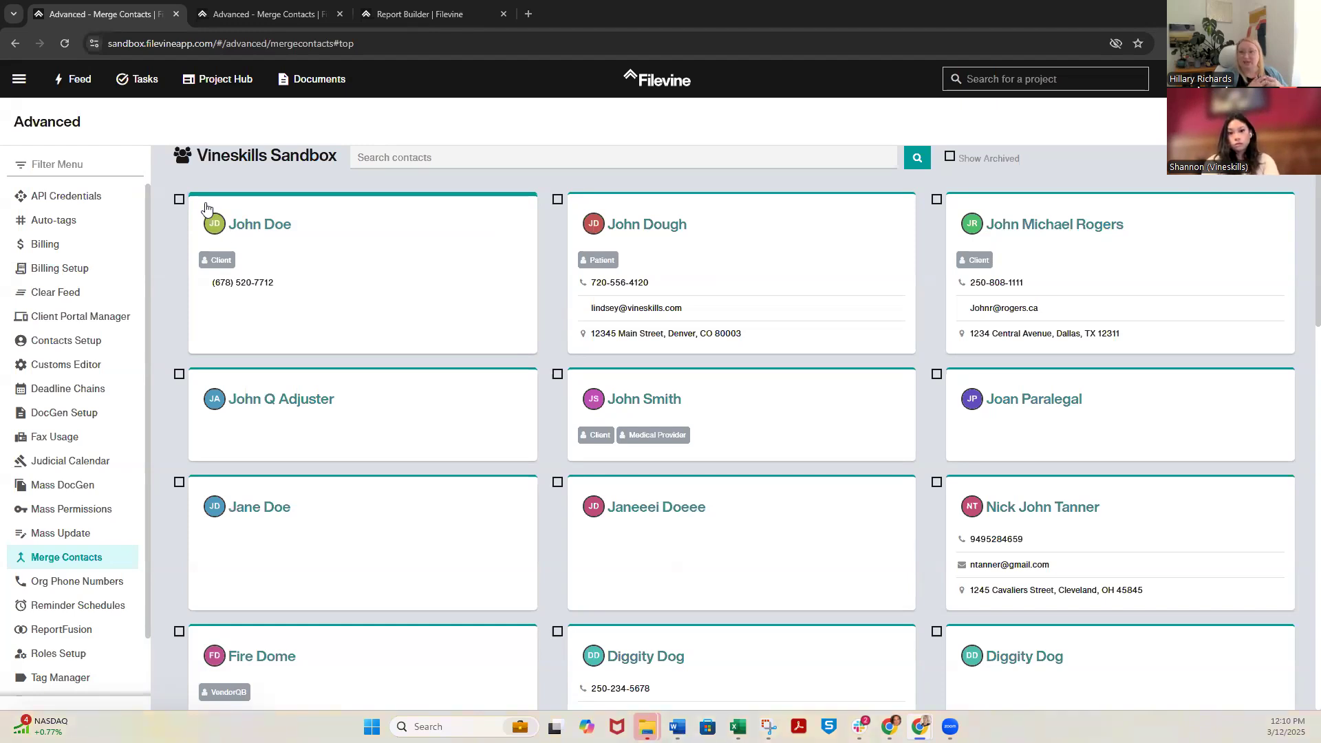
# Preview a merge of the client contact with the similar-sounding patient contact, cancel it and deselect both contacts
pyautogui.click(178, 200)
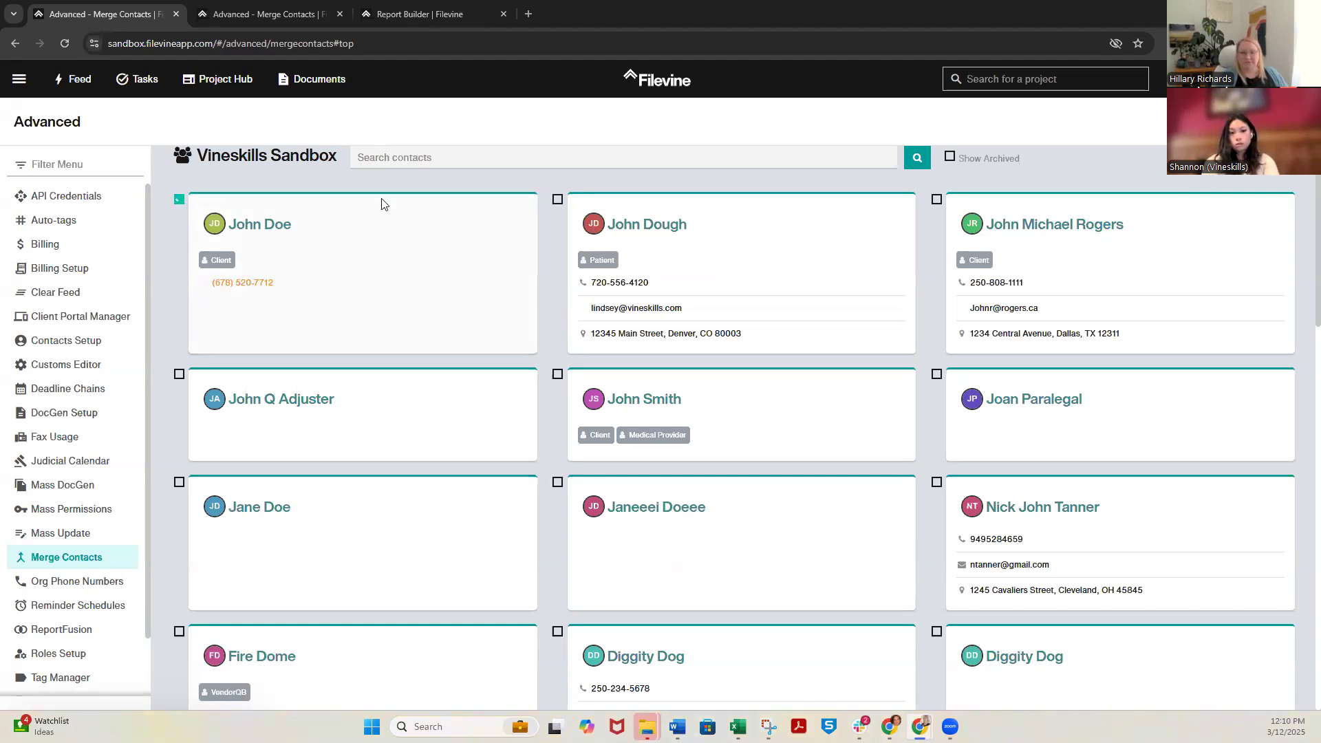
pyautogui.click(557, 199)
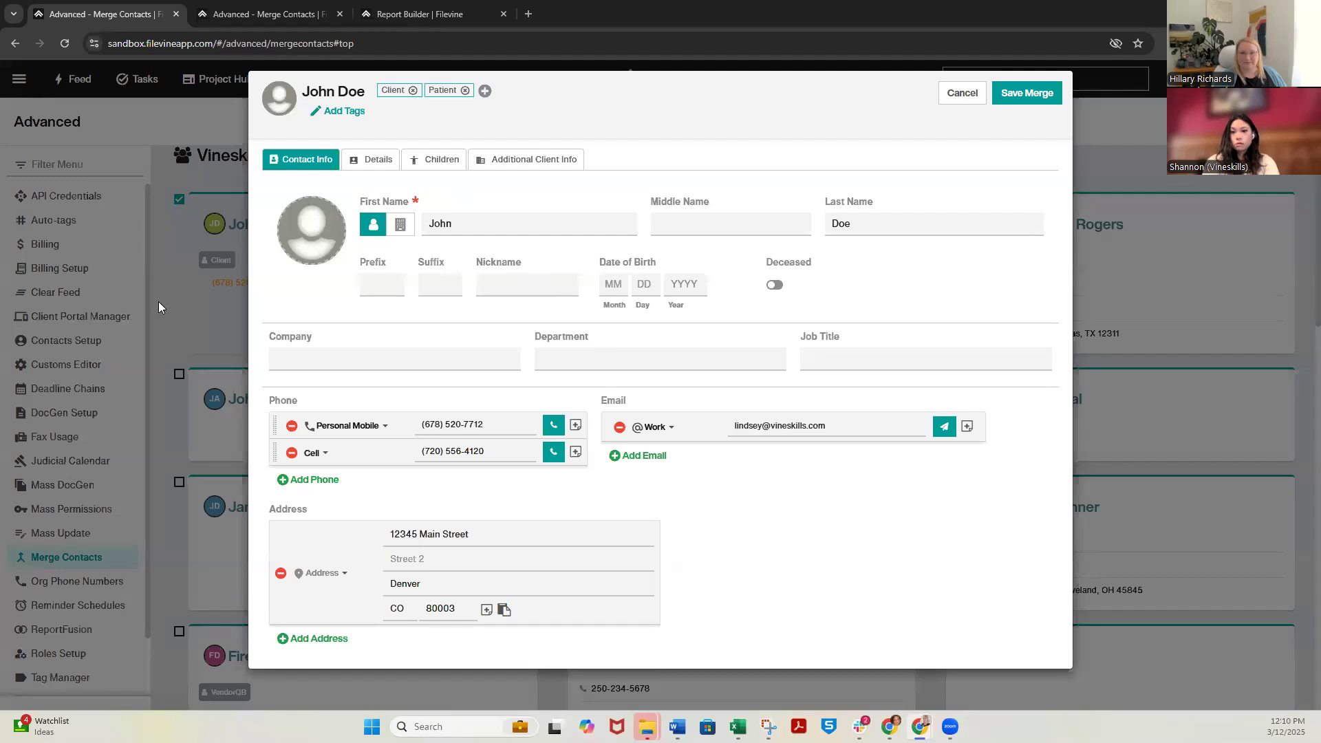
pyautogui.click(747, 228)
pyautogui.click(869, 219)
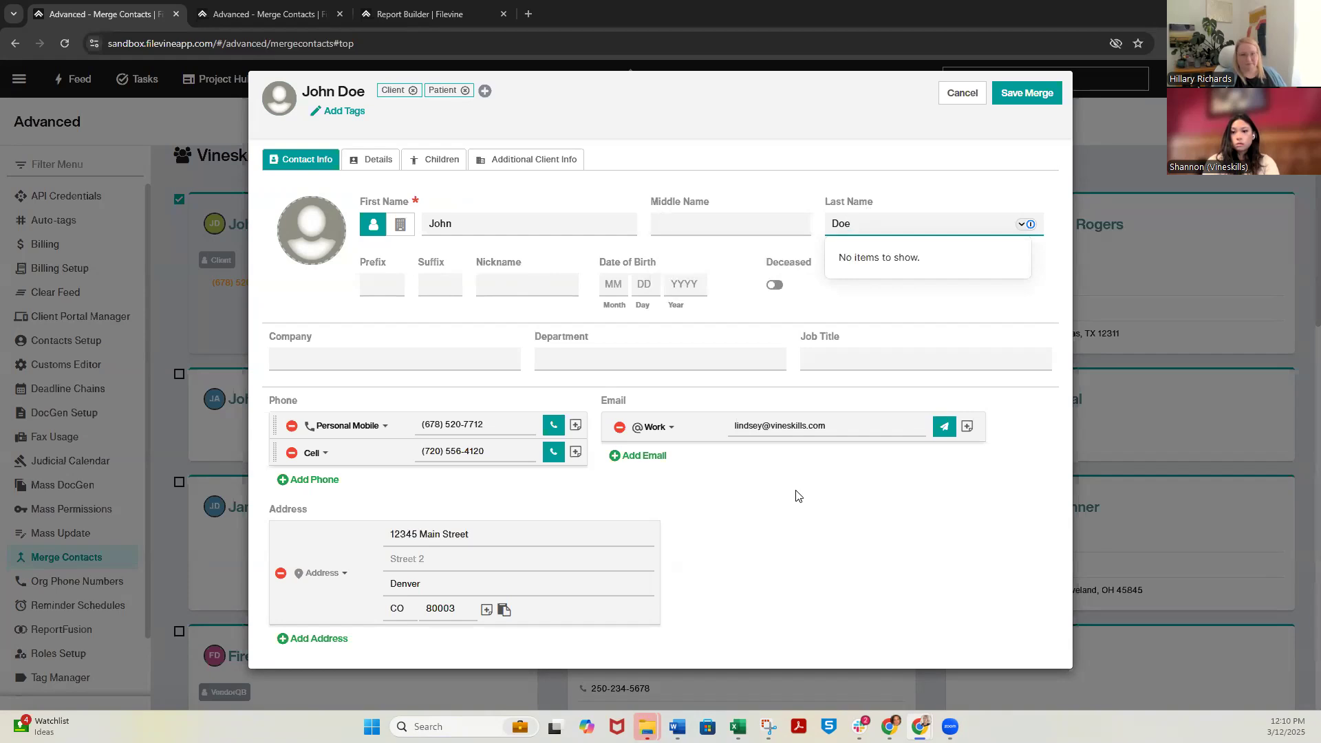
pyautogui.click(962, 95)
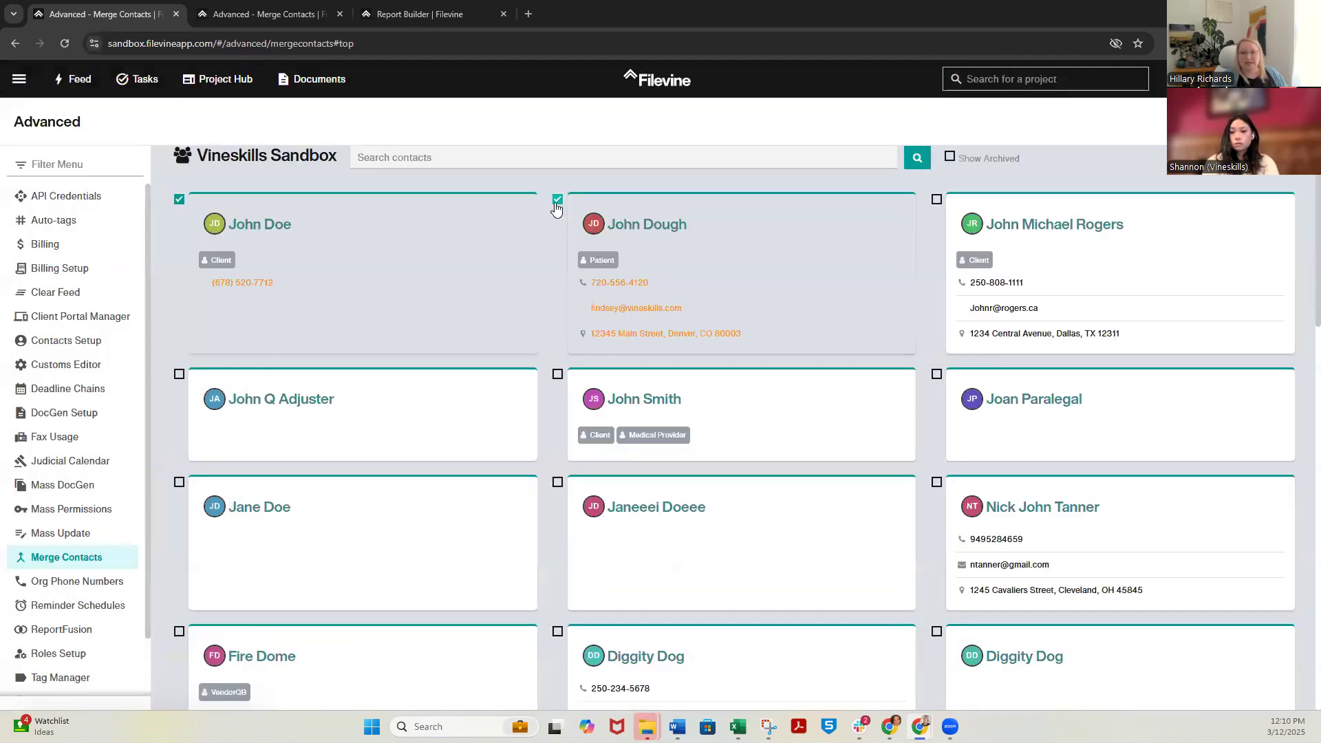
pyautogui.click(557, 201)
pyautogui.click(179, 200)
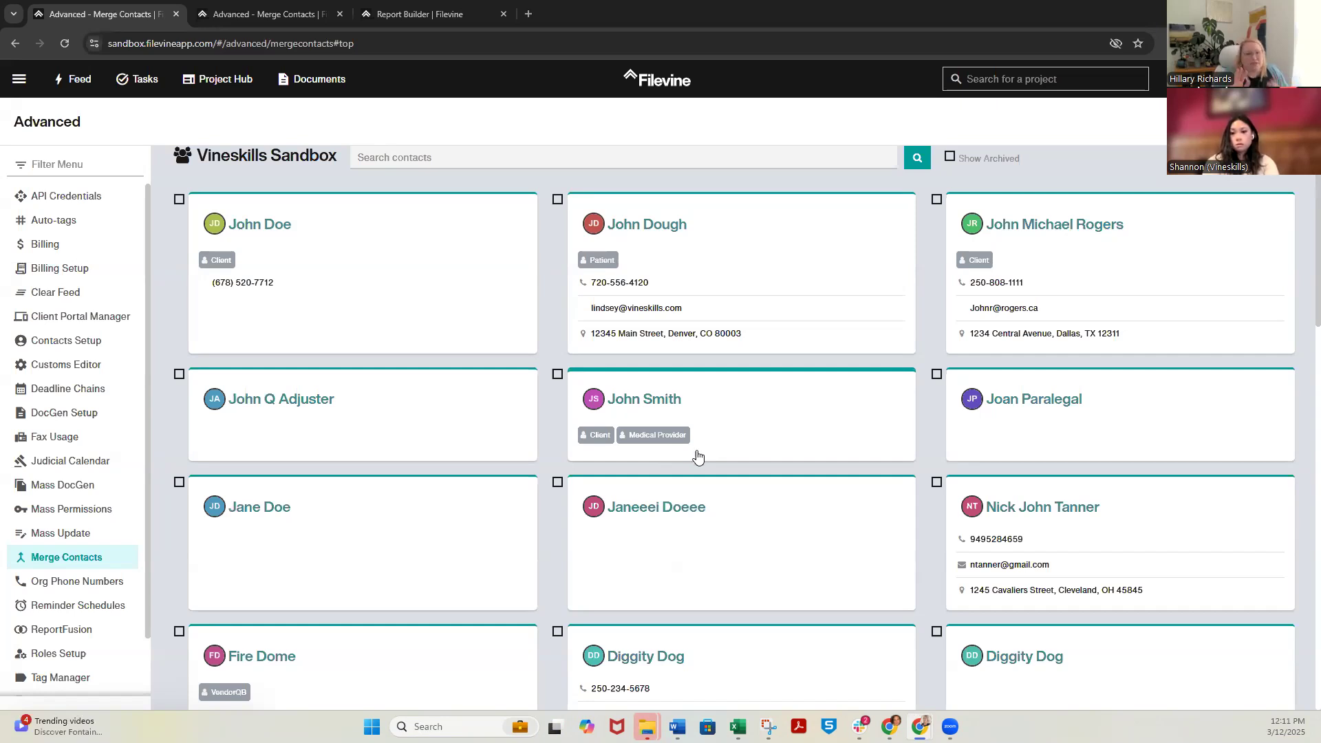
# Select the merged client contact and the contact with the same surname but a different first name, and open their merge form
pyautogui.click(179, 200)
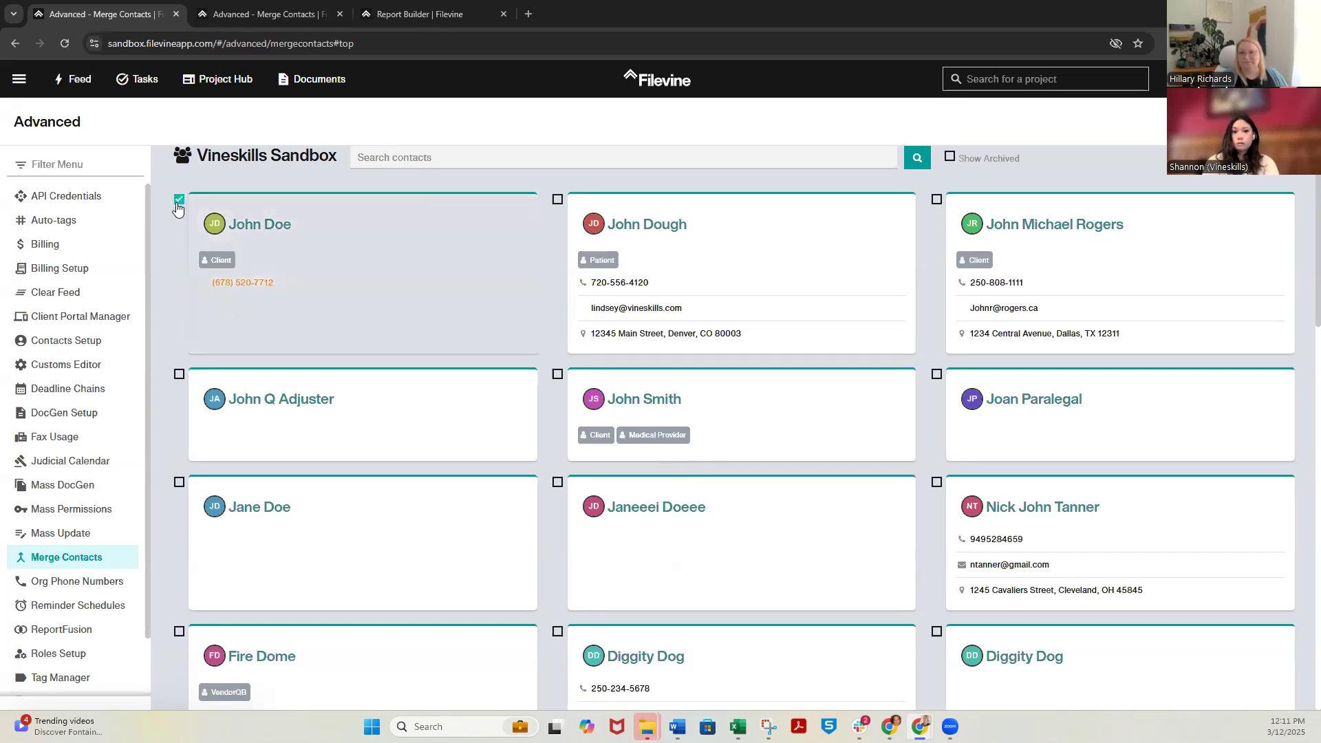
pyautogui.click(179, 483)
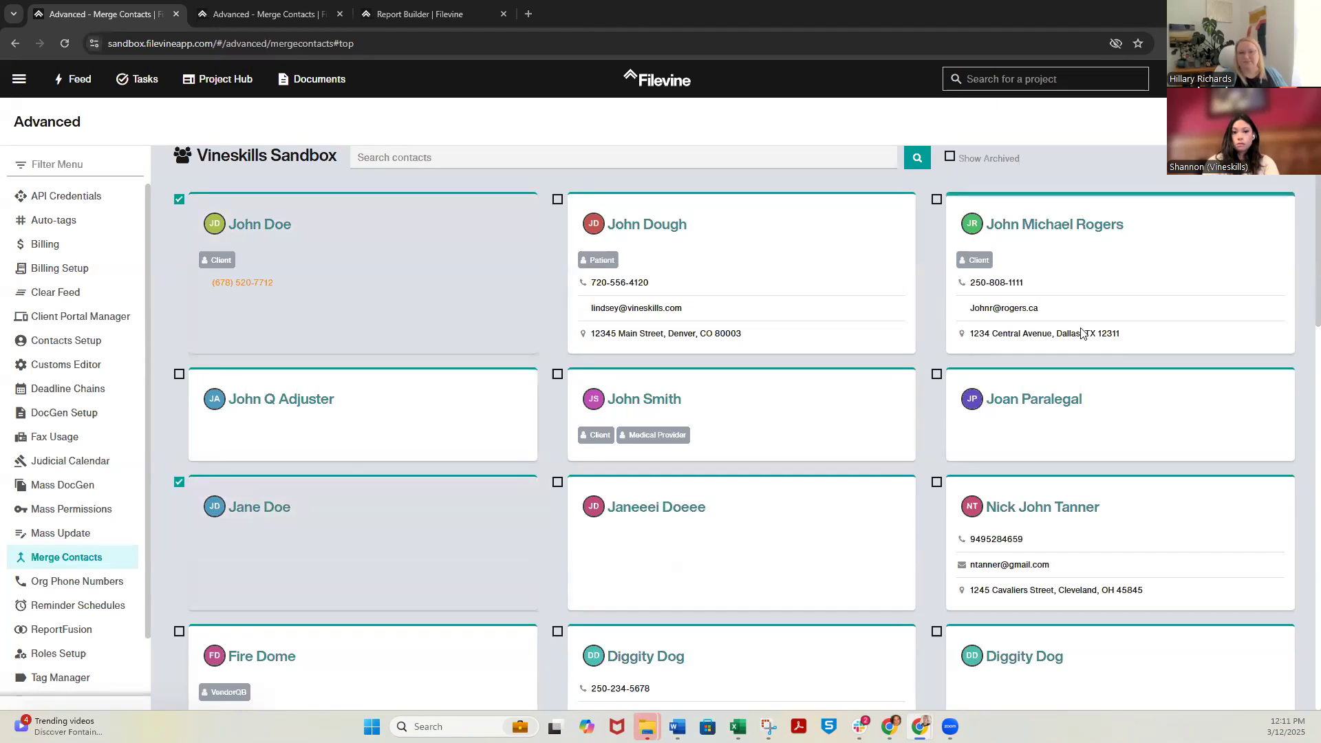
pyautogui.scroll(1, 921, 378)
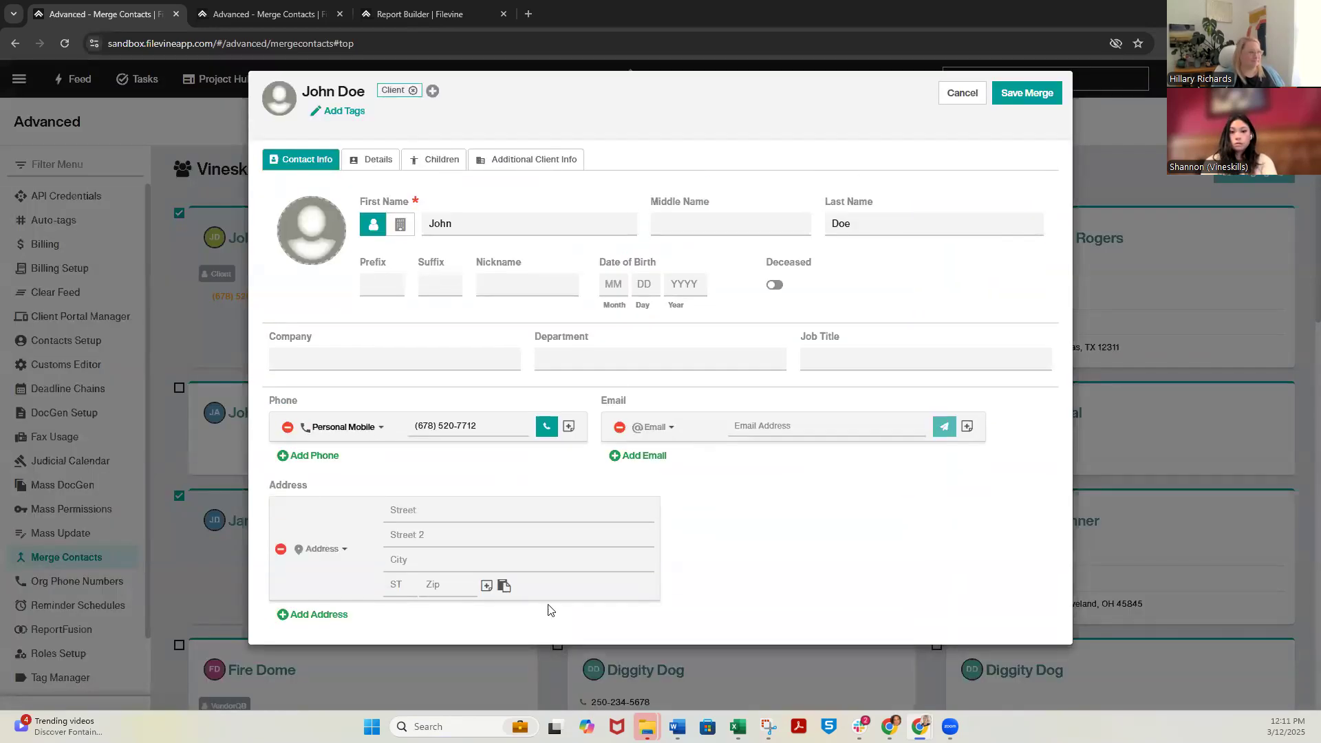
# Cancel the merge of the two contacts with different first names and deselect both
pyautogui.click(960, 96)
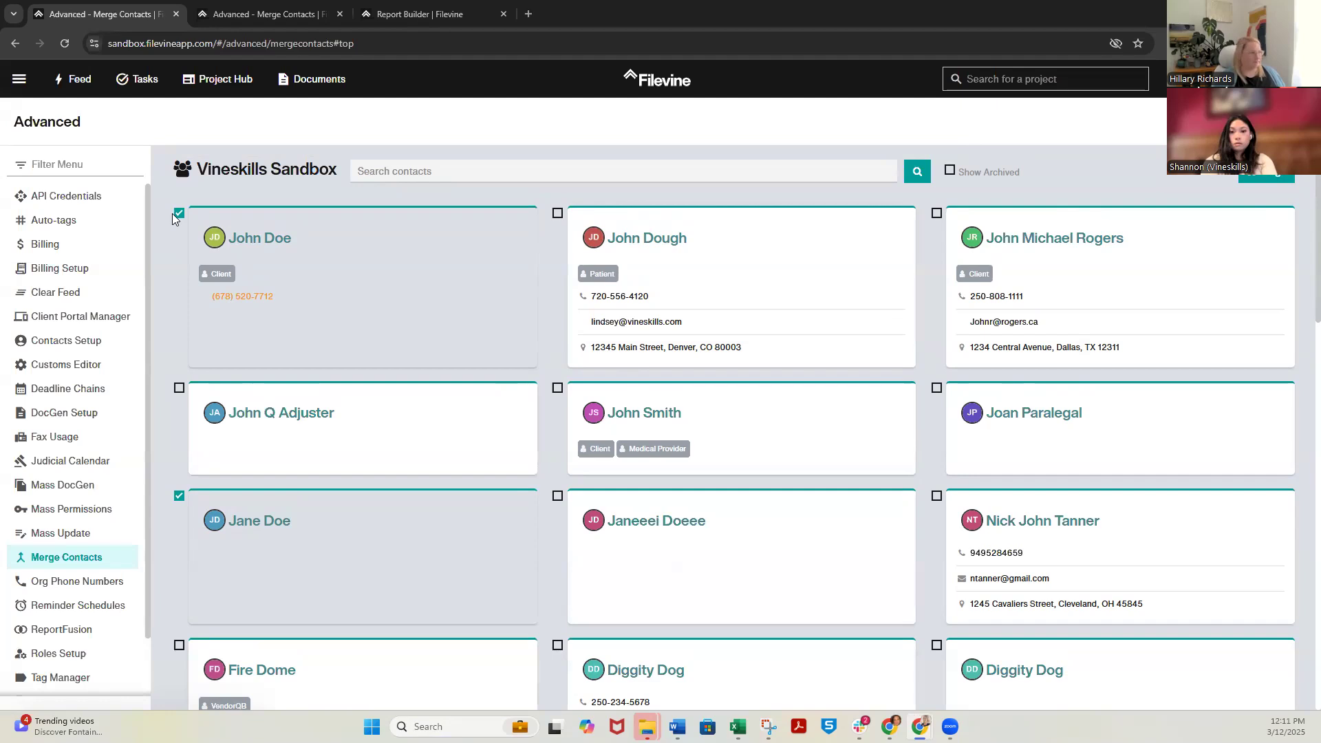
pyautogui.click(179, 495)
pyautogui.click(181, 214)
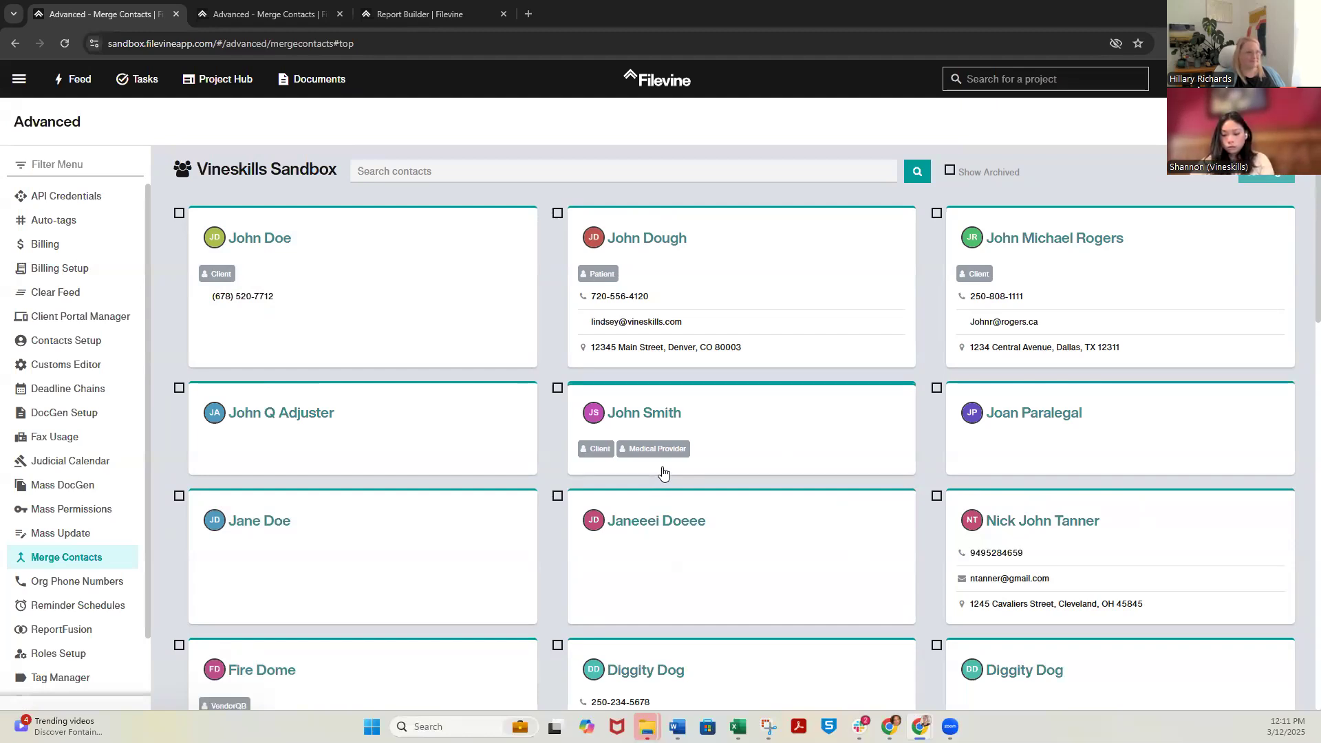
pyautogui.click(230, 7)
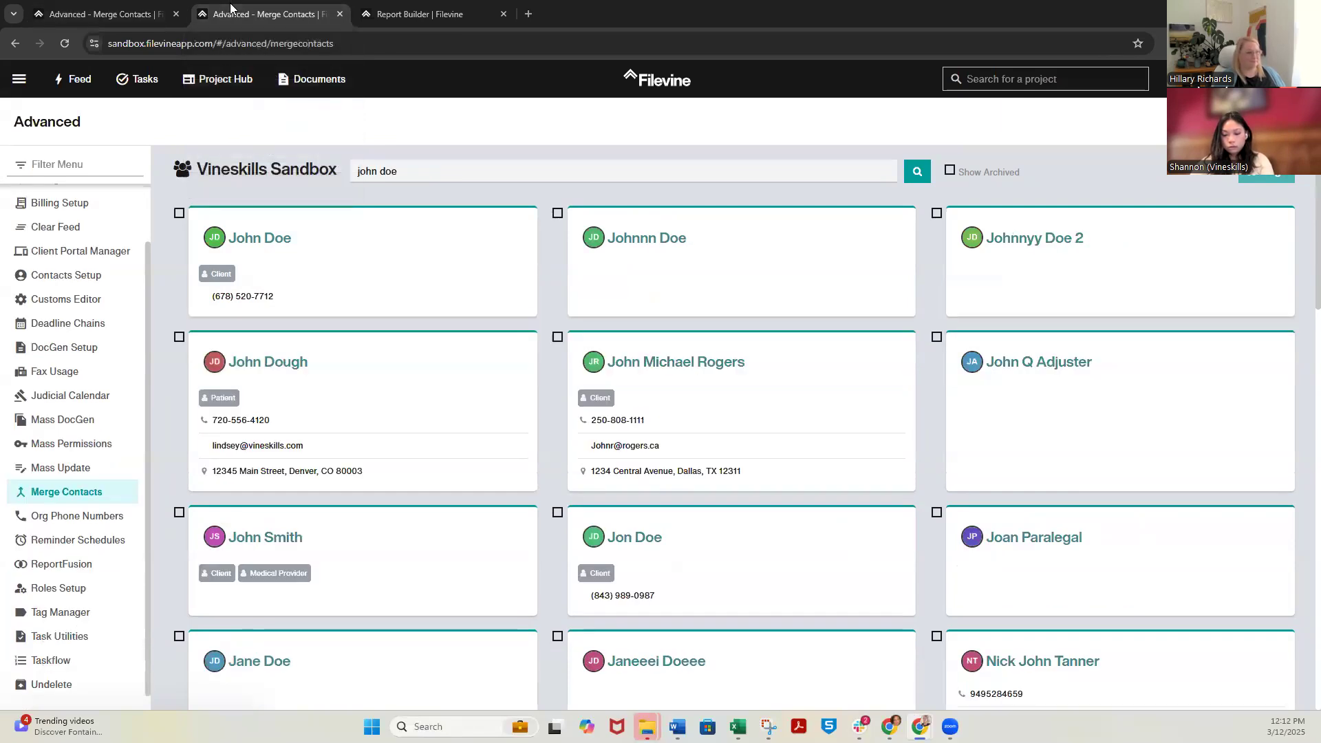
pyautogui.click(131, 16)
pyautogui.click(246, 80)
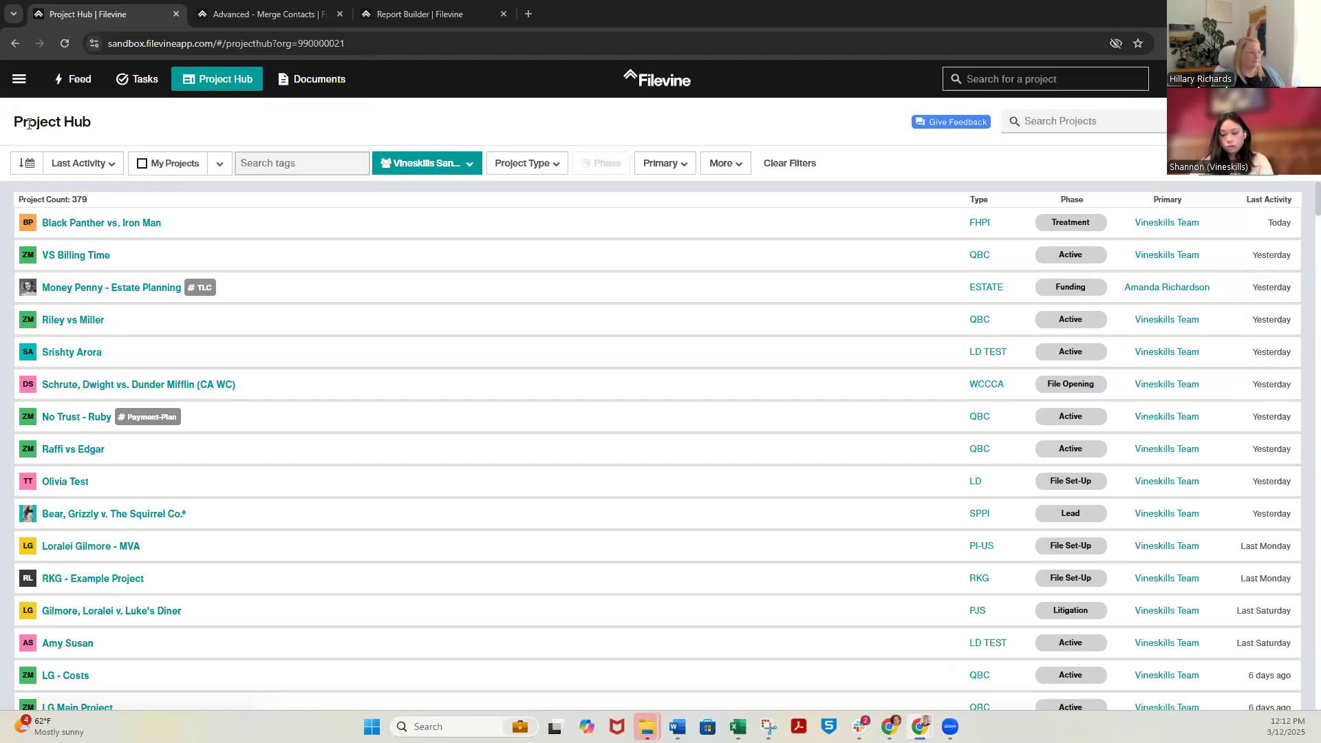
pyautogui.click(19, 78)
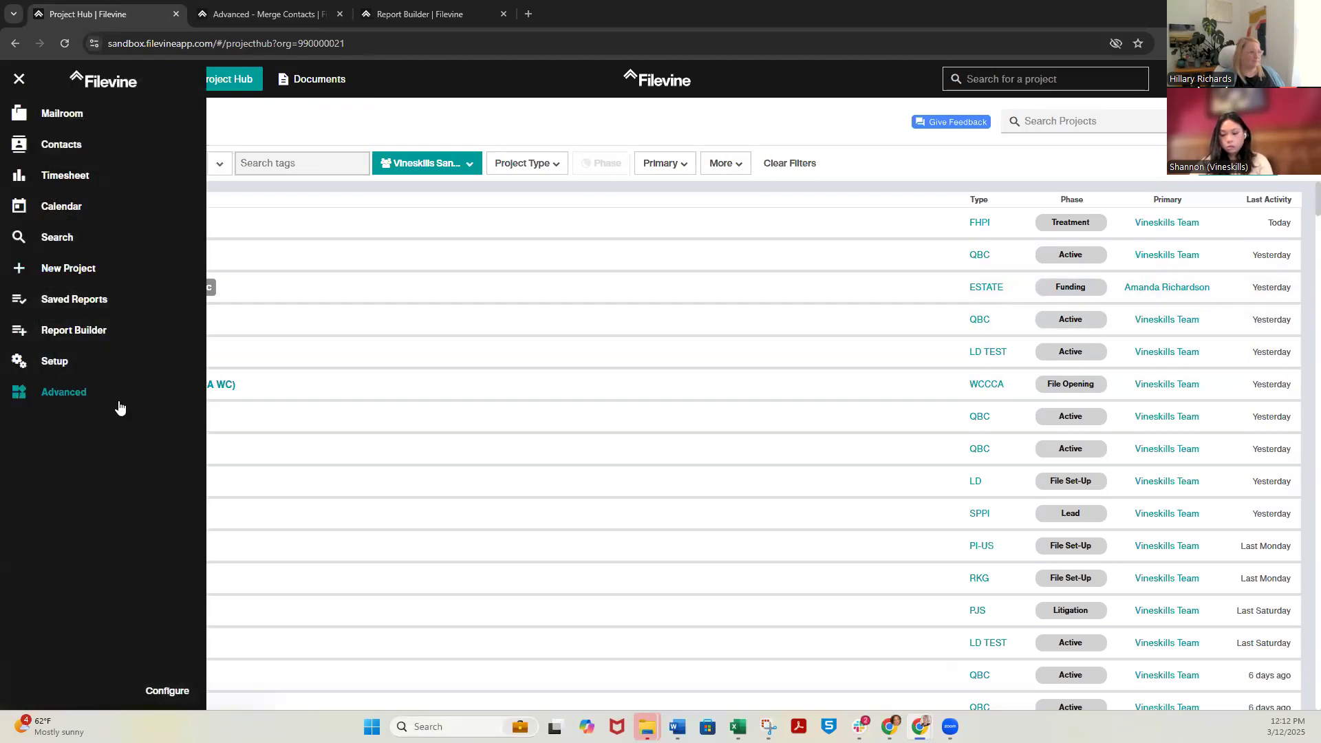
pyautogui.click(89, 328)
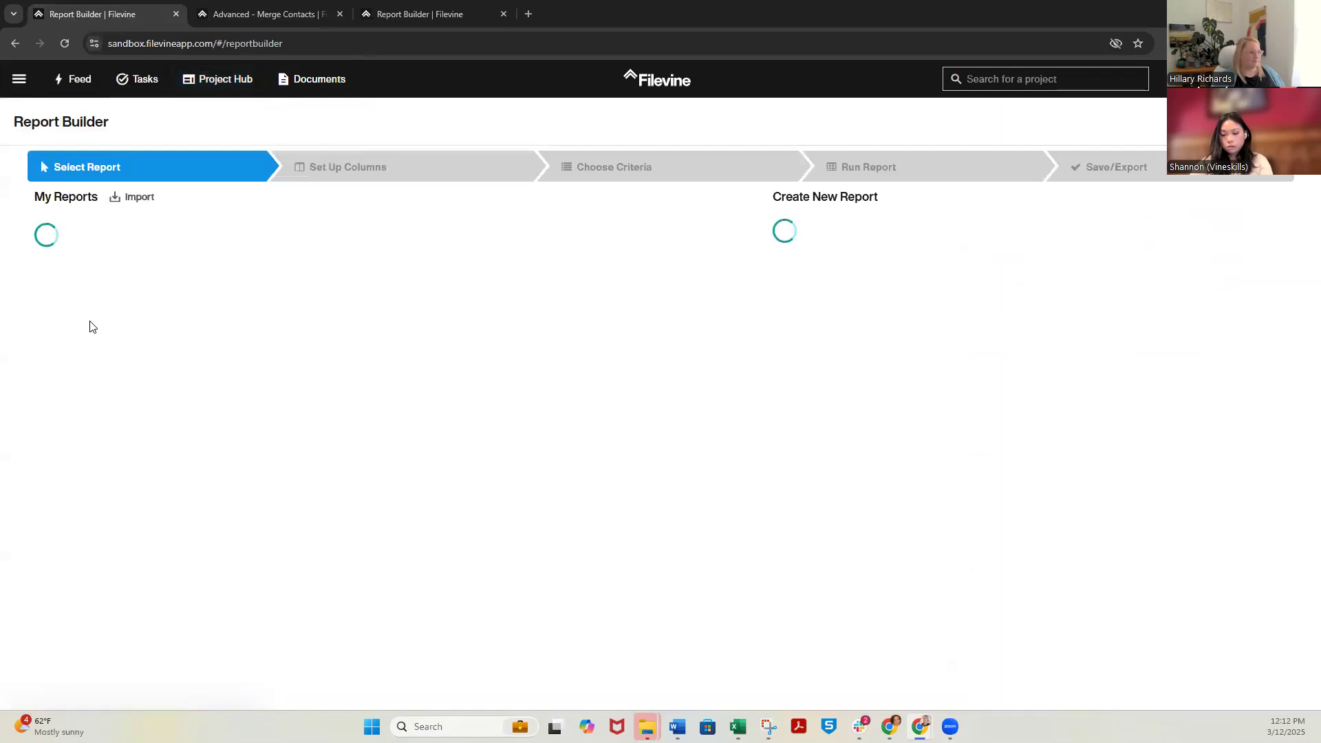
pyautogui.click(268, 14)
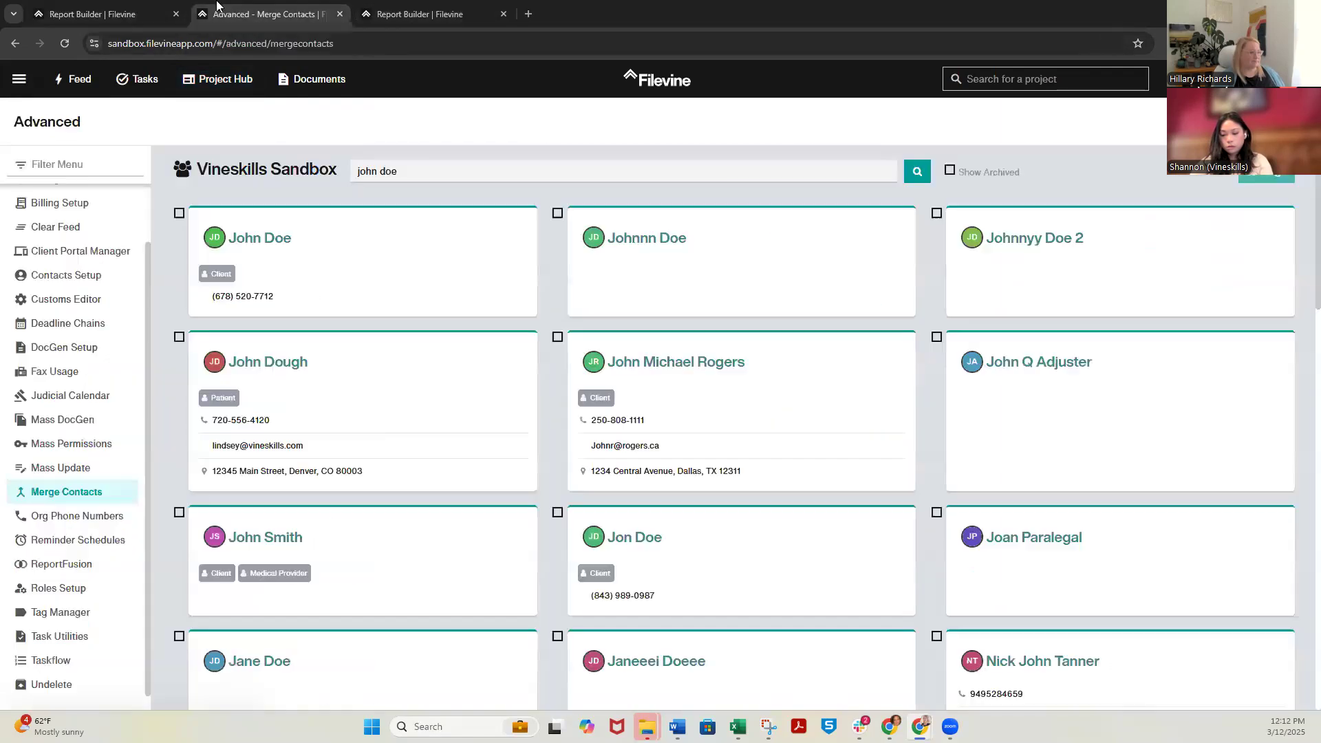
pyautogui.click(386, 14)
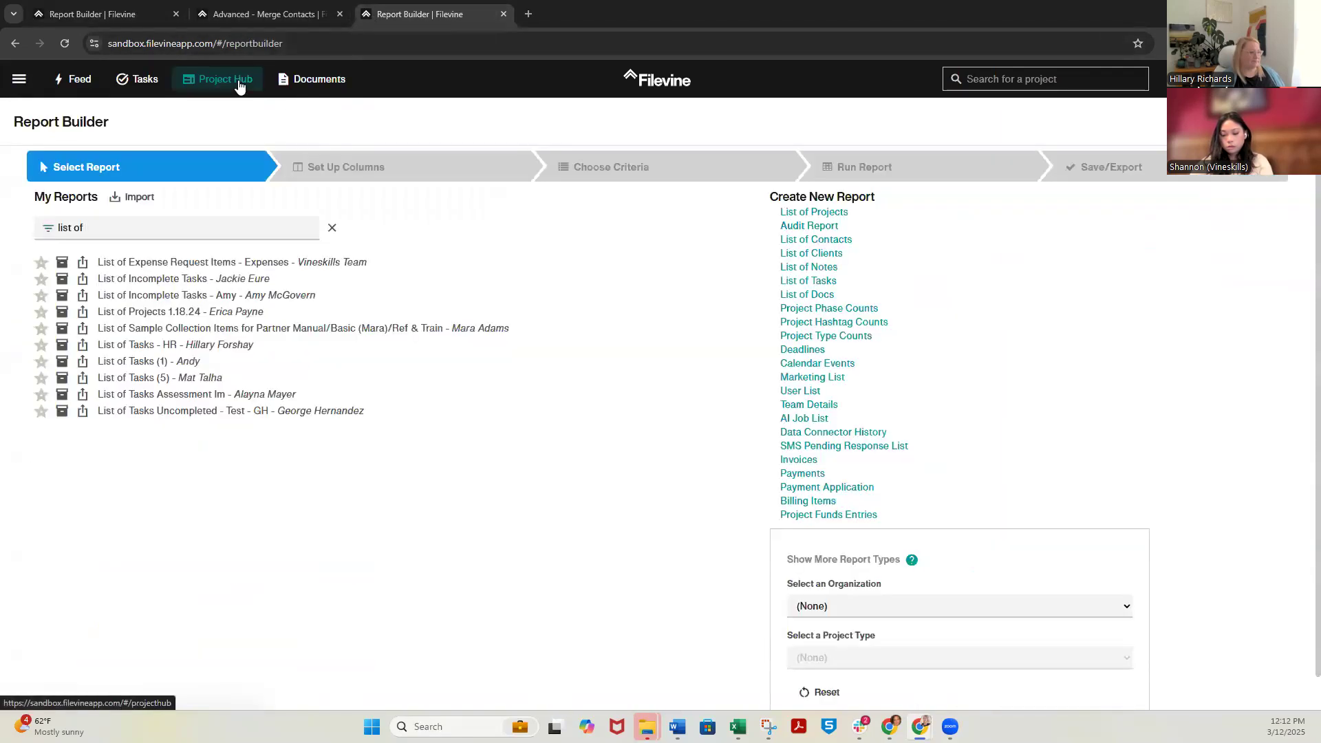
# Filter the Project Hub list by the project type VSBP: Civil Template [Civil]
pyautogui.click(225, 80)
pyautogui.click(76, 259)
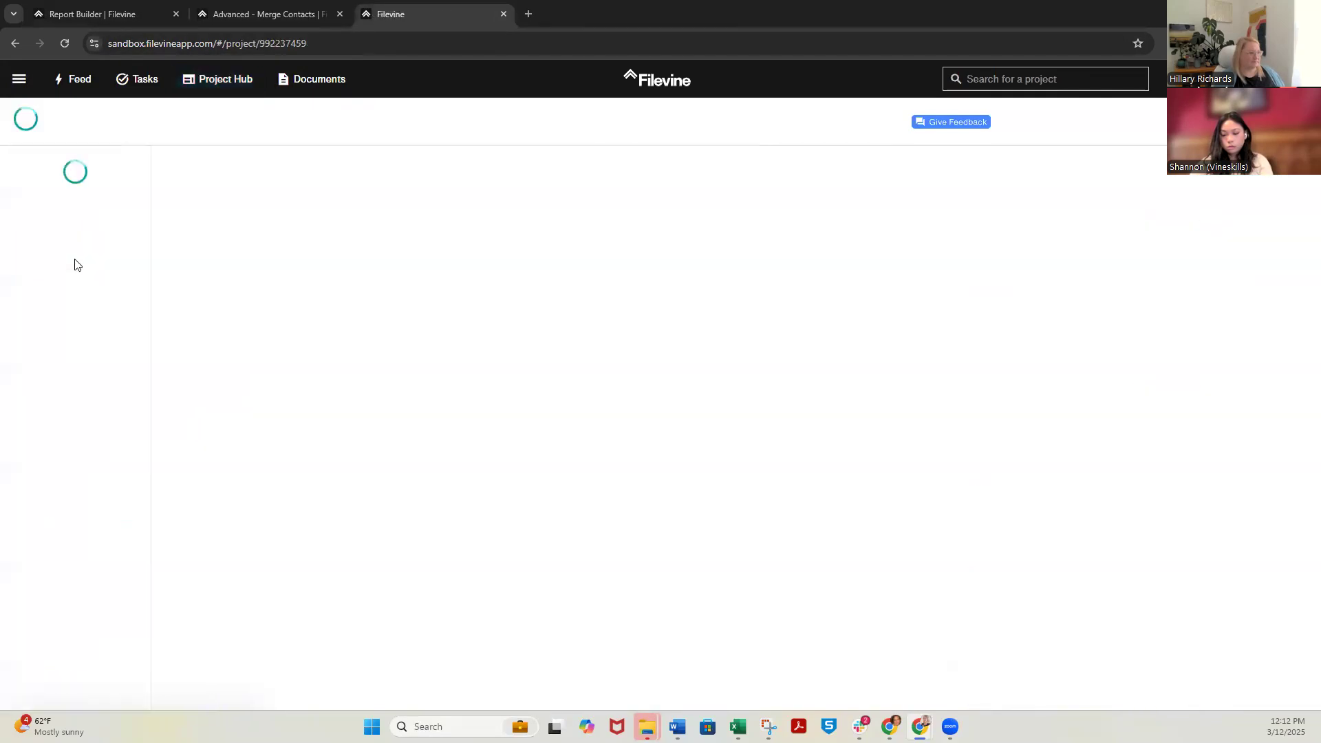
pyautogui.click(227, 81)
pyautogui.click(548, 165)
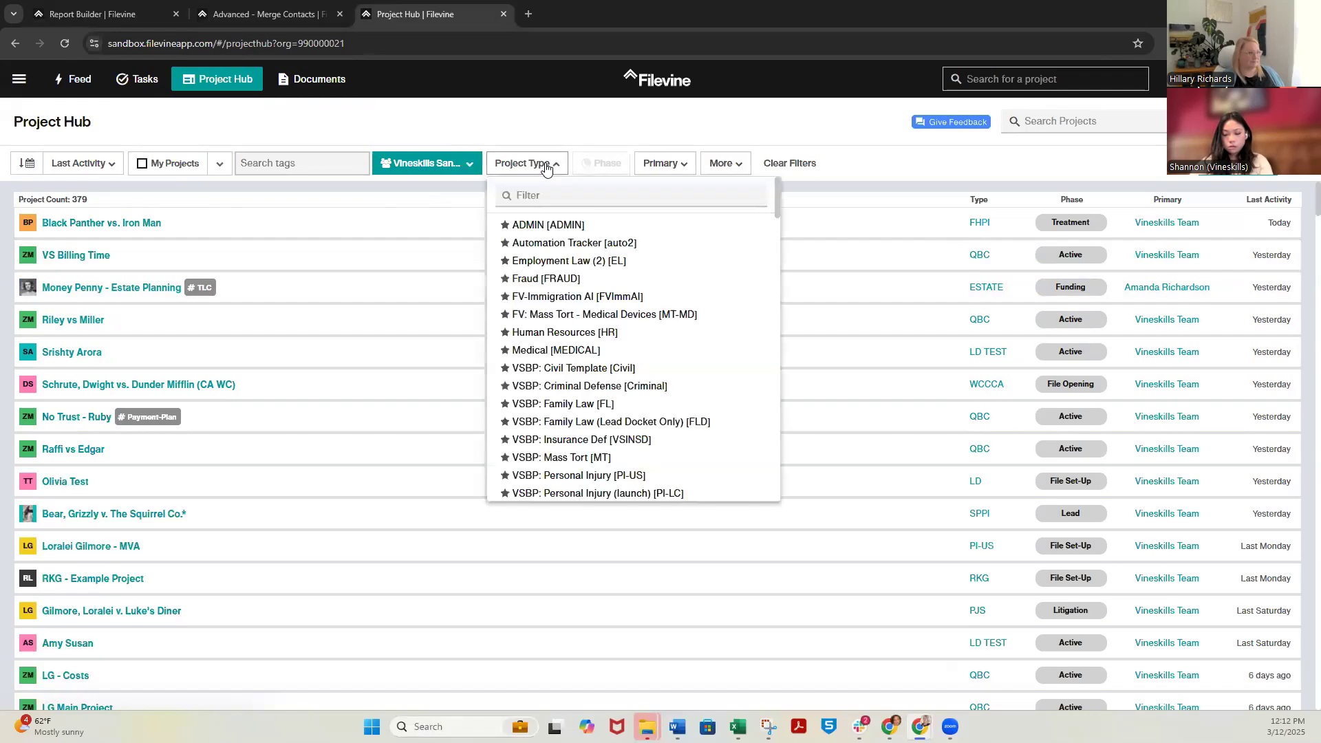
pyautogui.scroll(-1, 623, 394)
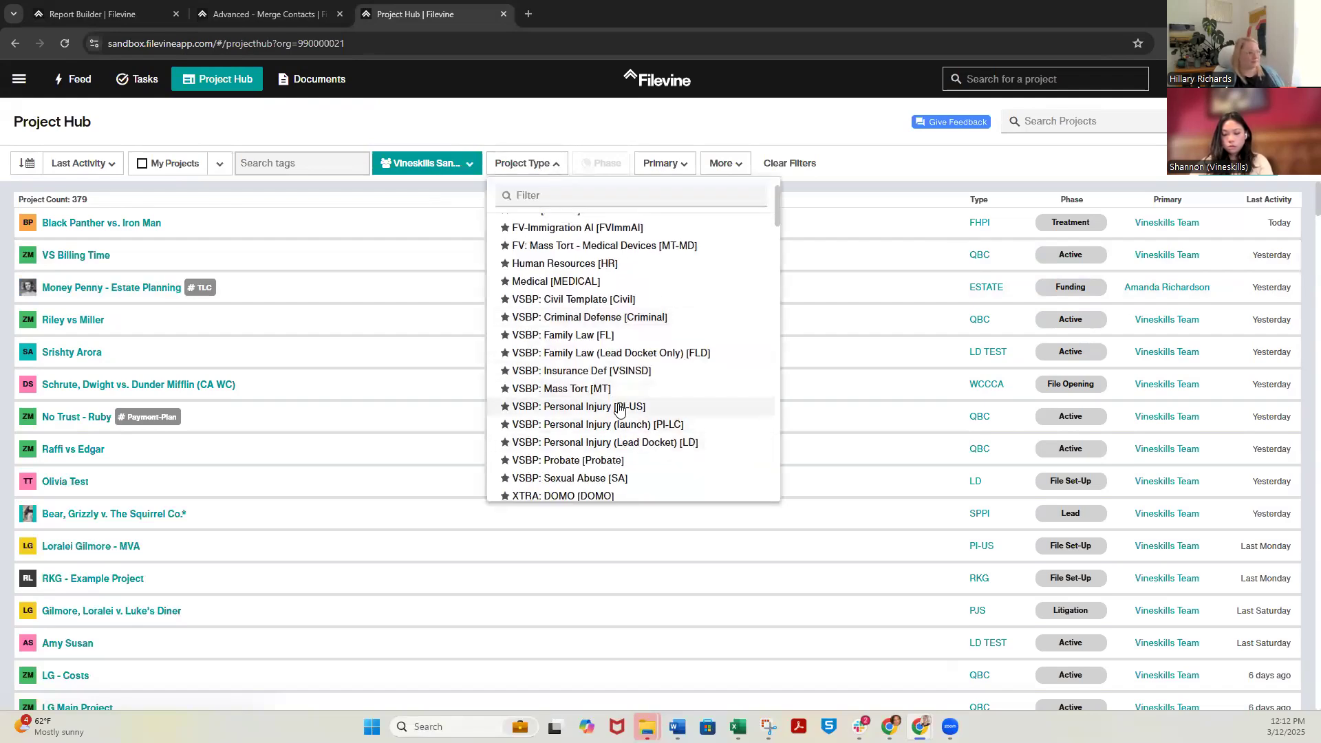
pyautogui.scroll(1, 623, 416)
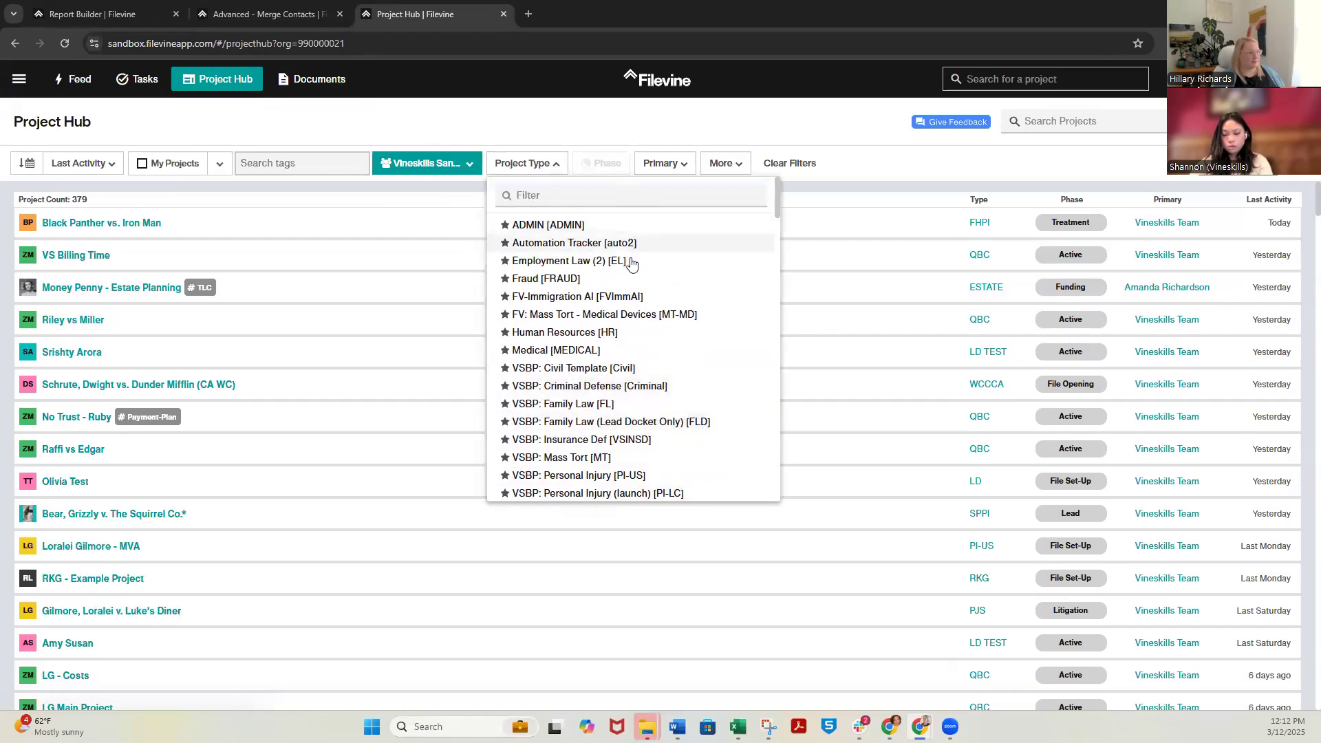
pyautogui.scroll(-1, 640, 330)
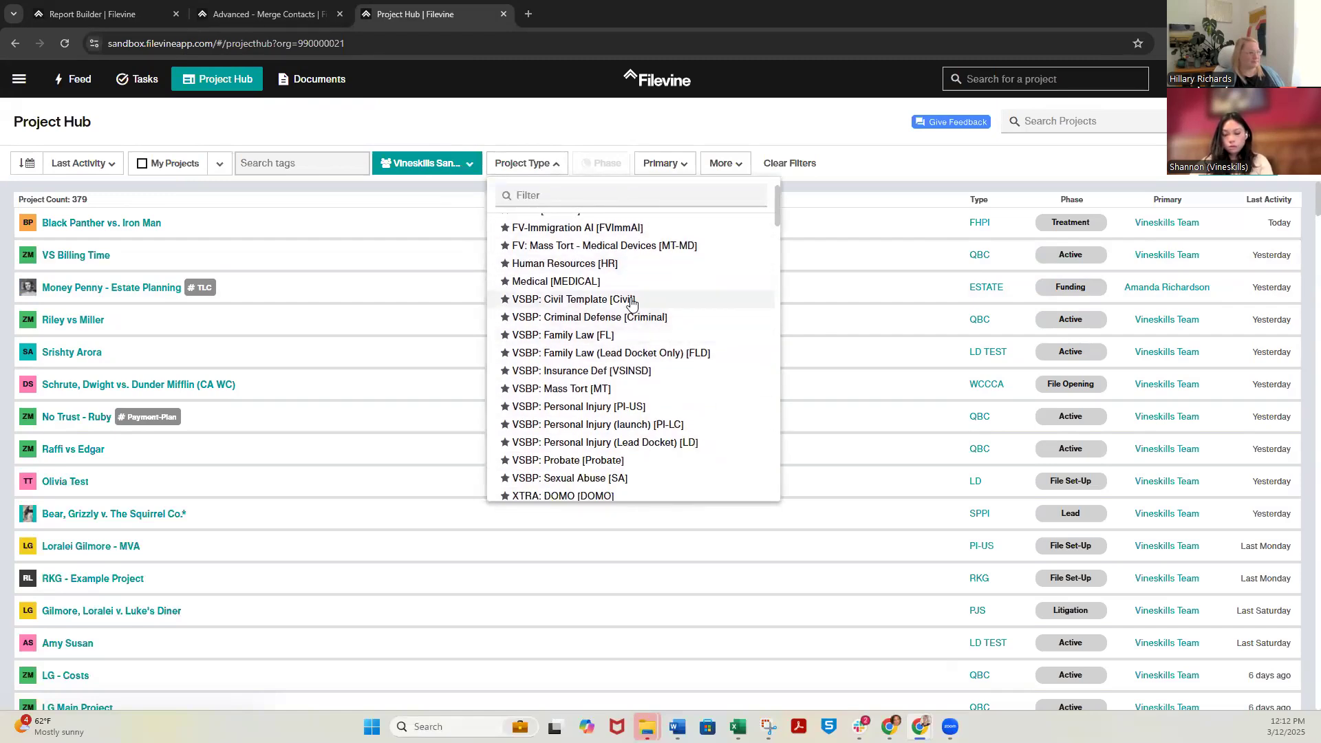
pyautogui.click(631, 300)
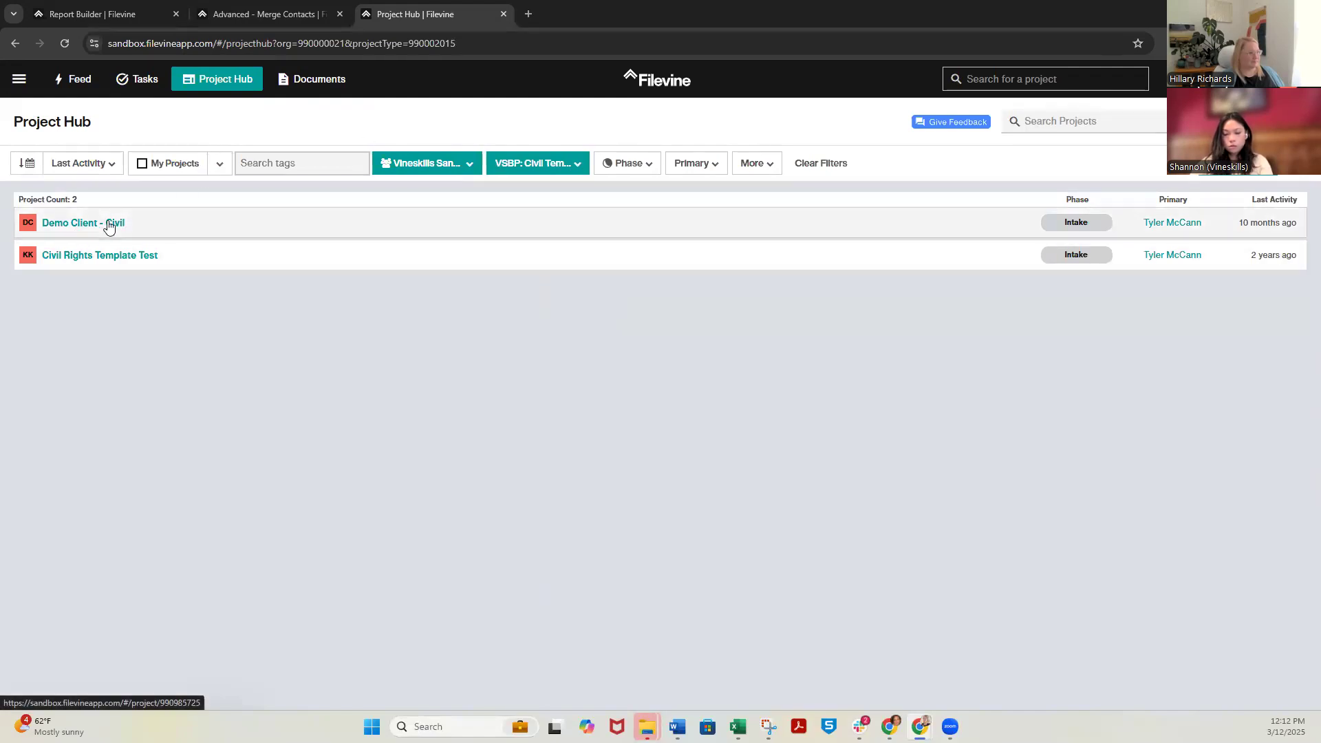
pyautogui.click(557, 166)
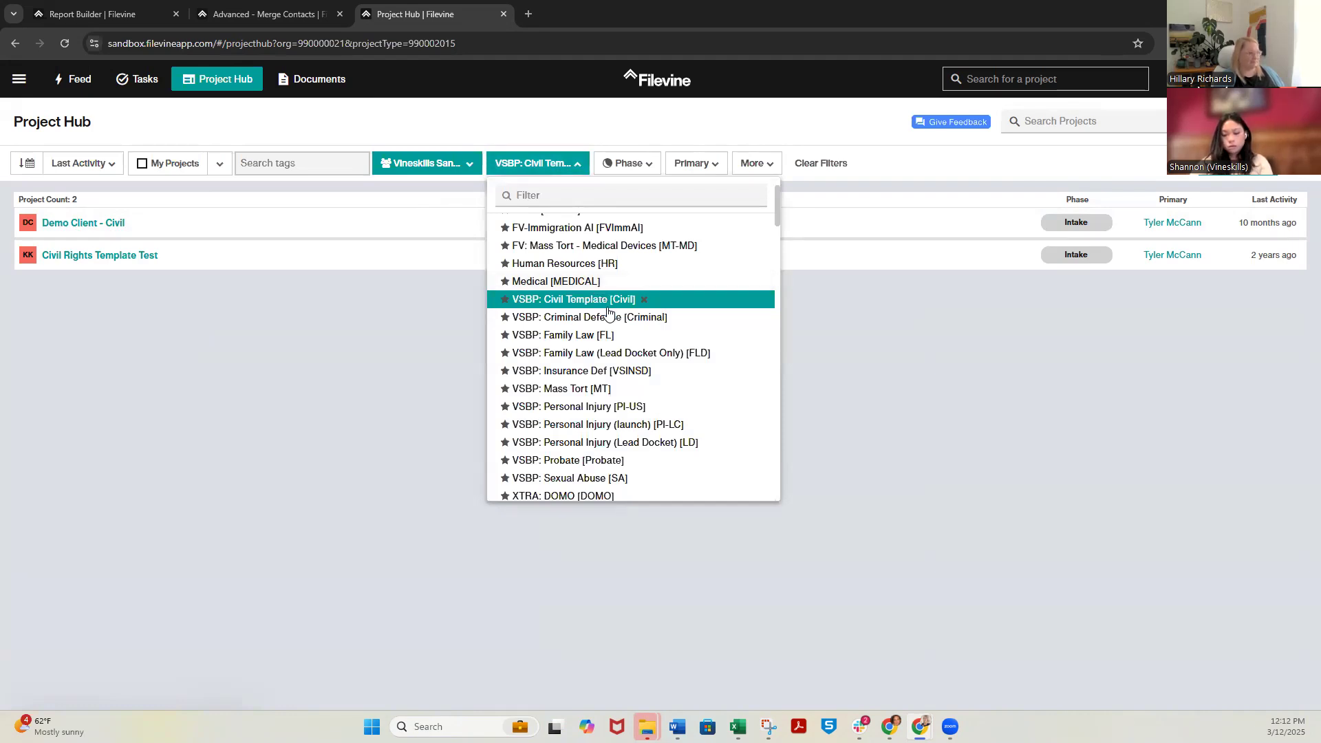
pyautogui.click(242, 371)
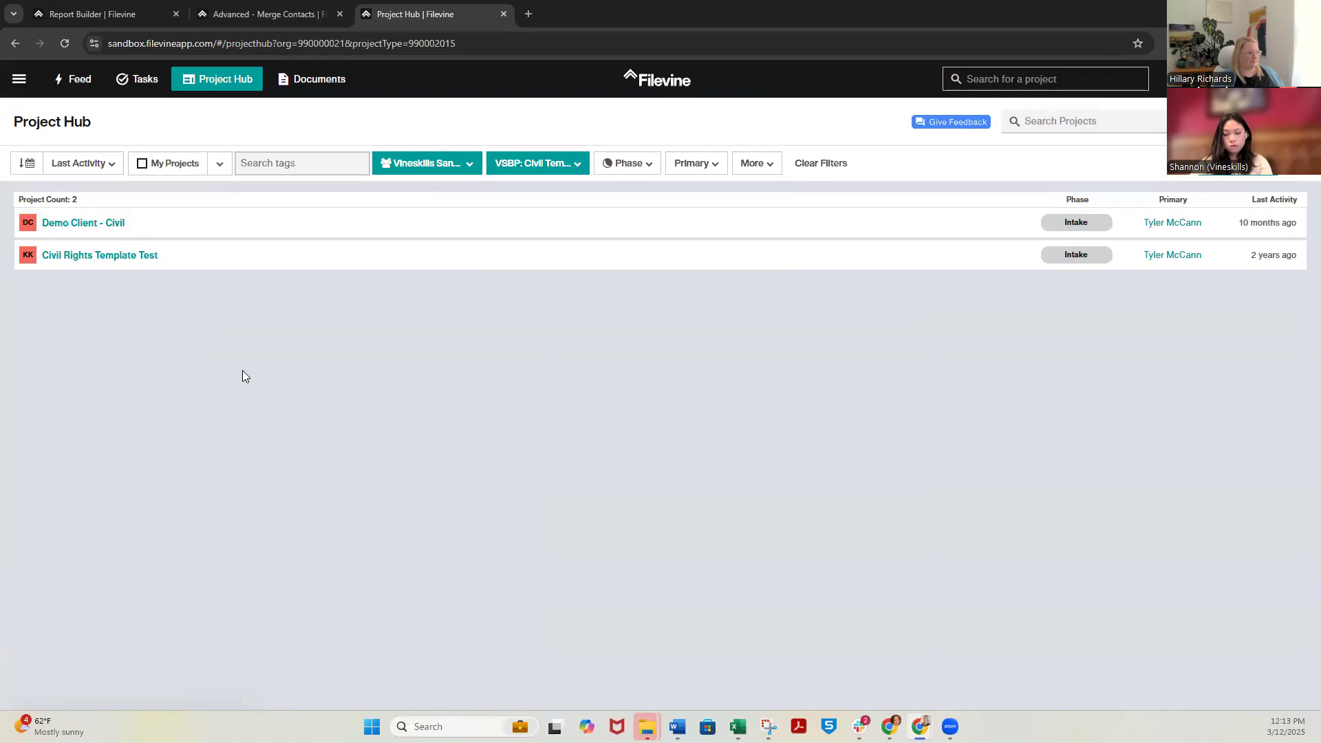
# Open the Demo Client - Civil project and examine the contact fields for attorney and paralegal in its Case Summary
pyautogui.click(87, 223)
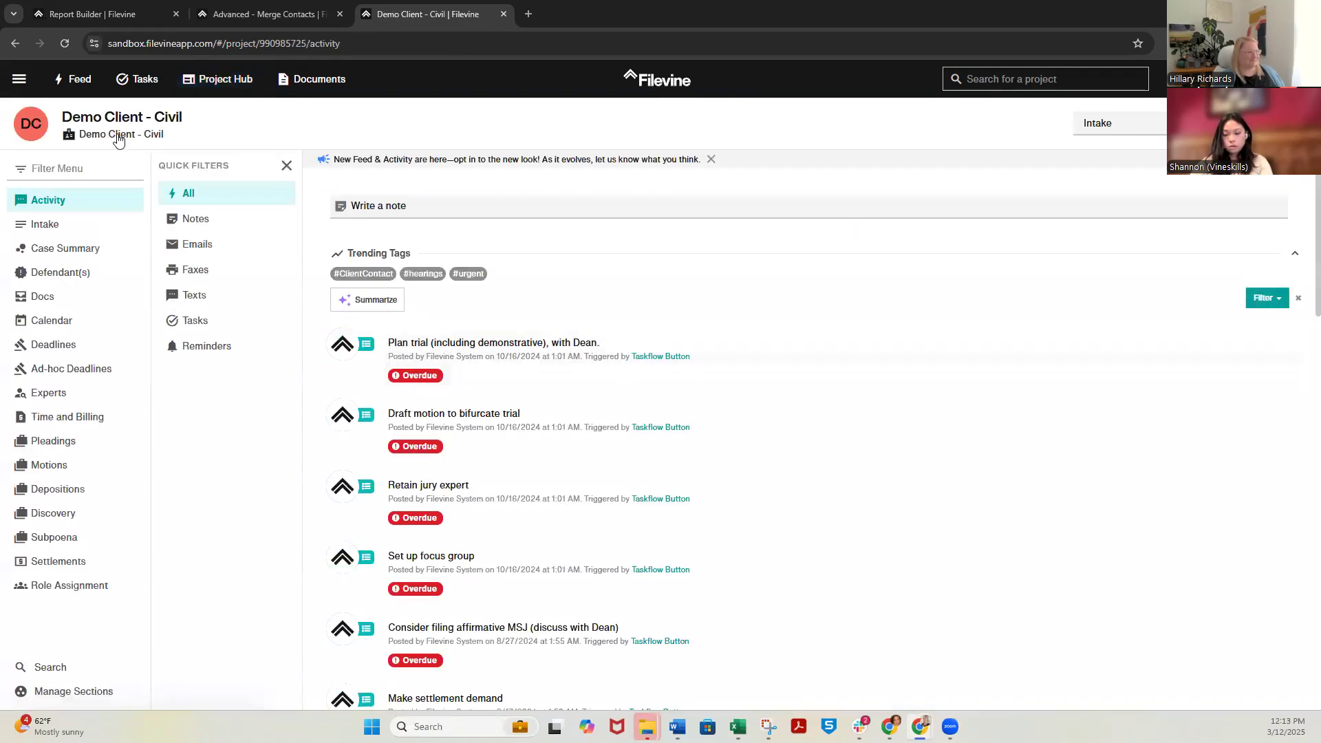
pyautogui.click(65, 254)
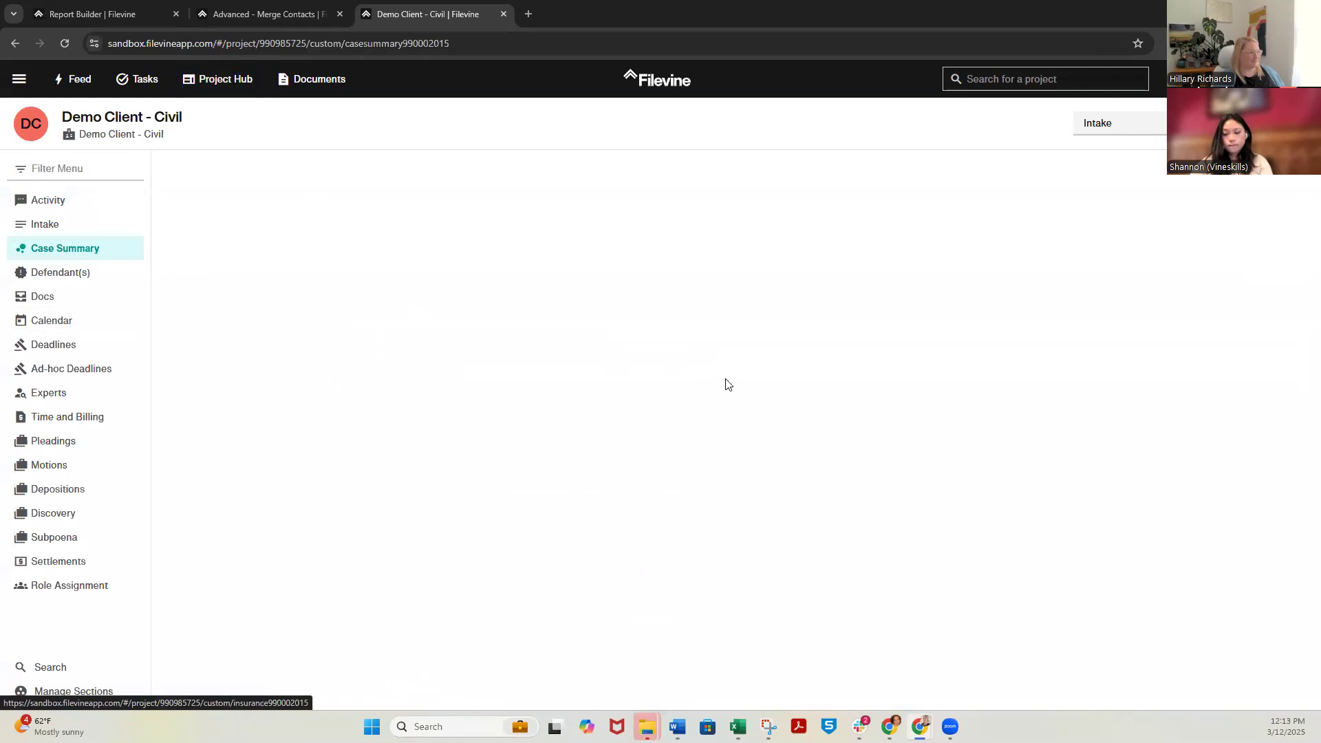
pyautogui.scroll(-3, 730, 385)
pyautogui.scroll(-2, 729, 387)
pyautogui.scroll(2, 729, 387)
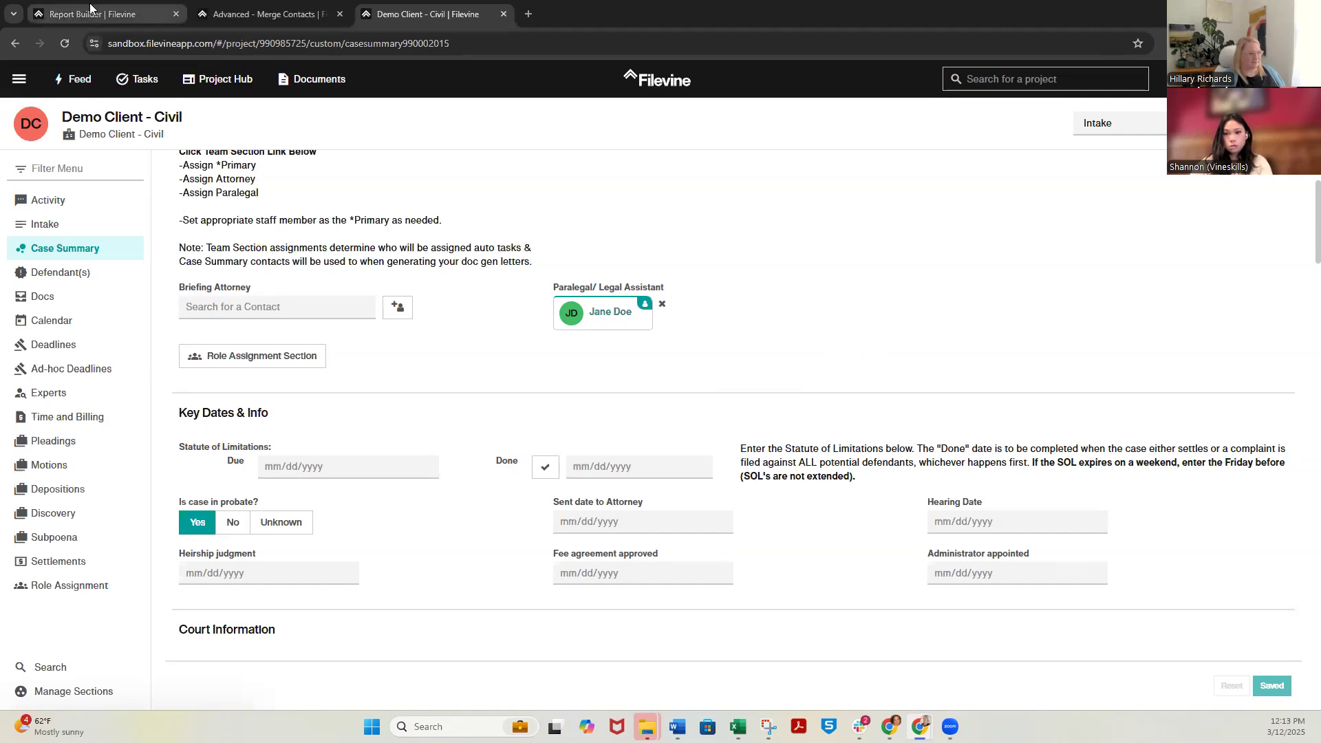
# Open the Task Utilities page of the Advanced settings in the browser tab showing the Report Builder
pyautogui.click(90, 14)
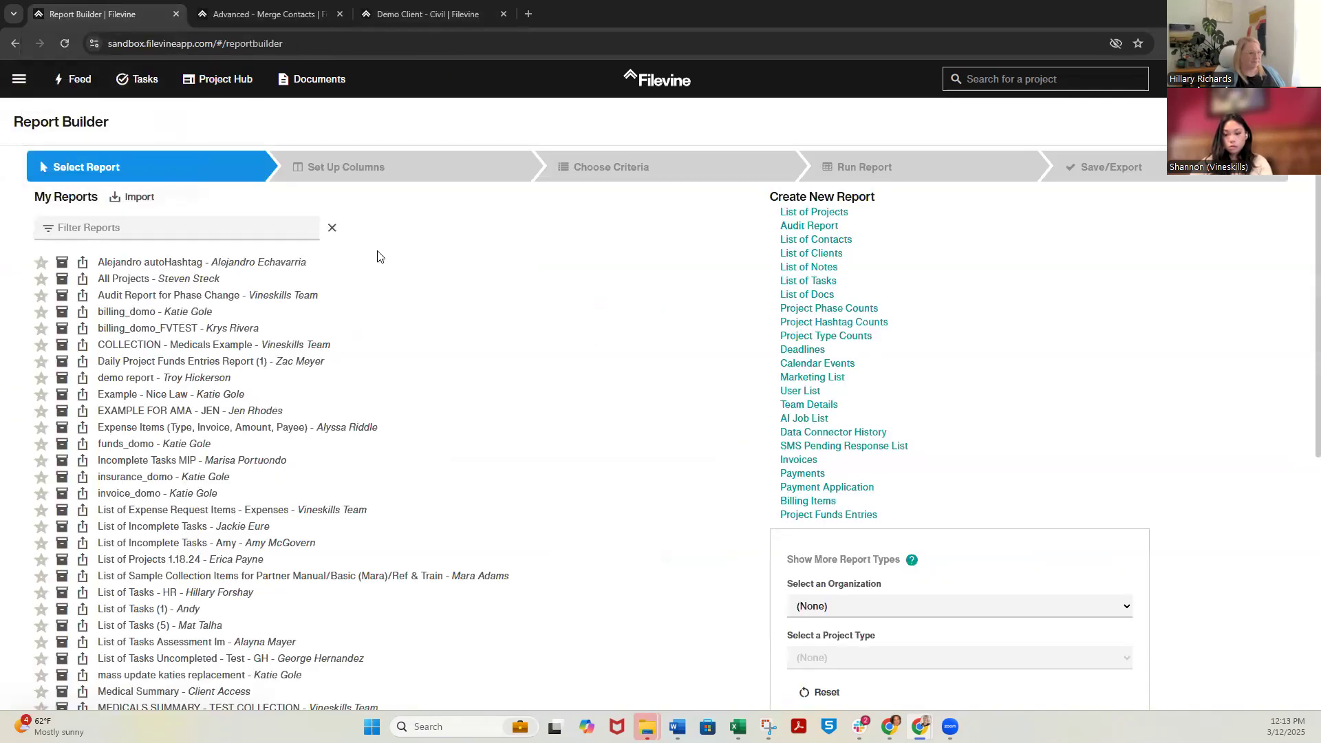
pyautogui.click(17, 81)
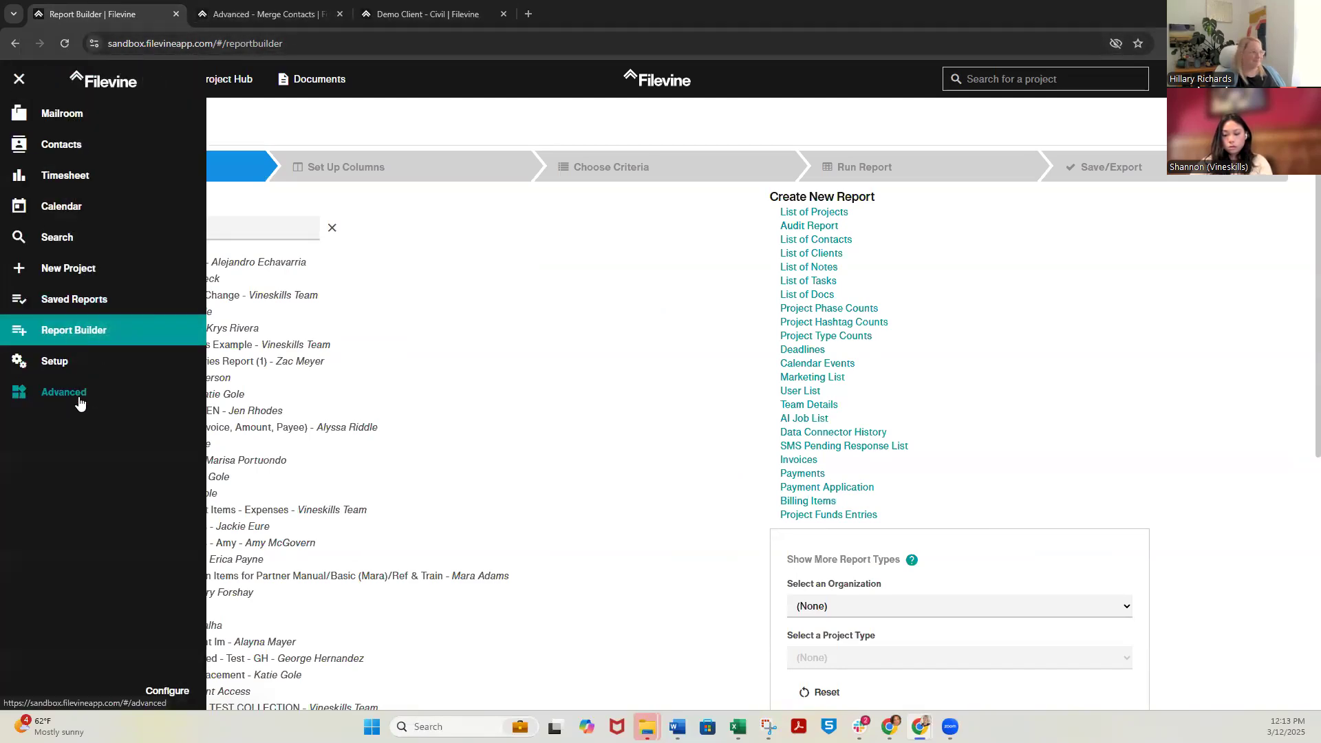
pyautogui.click(79, 402)
pyautogui.scroll(-1, 81, 392)
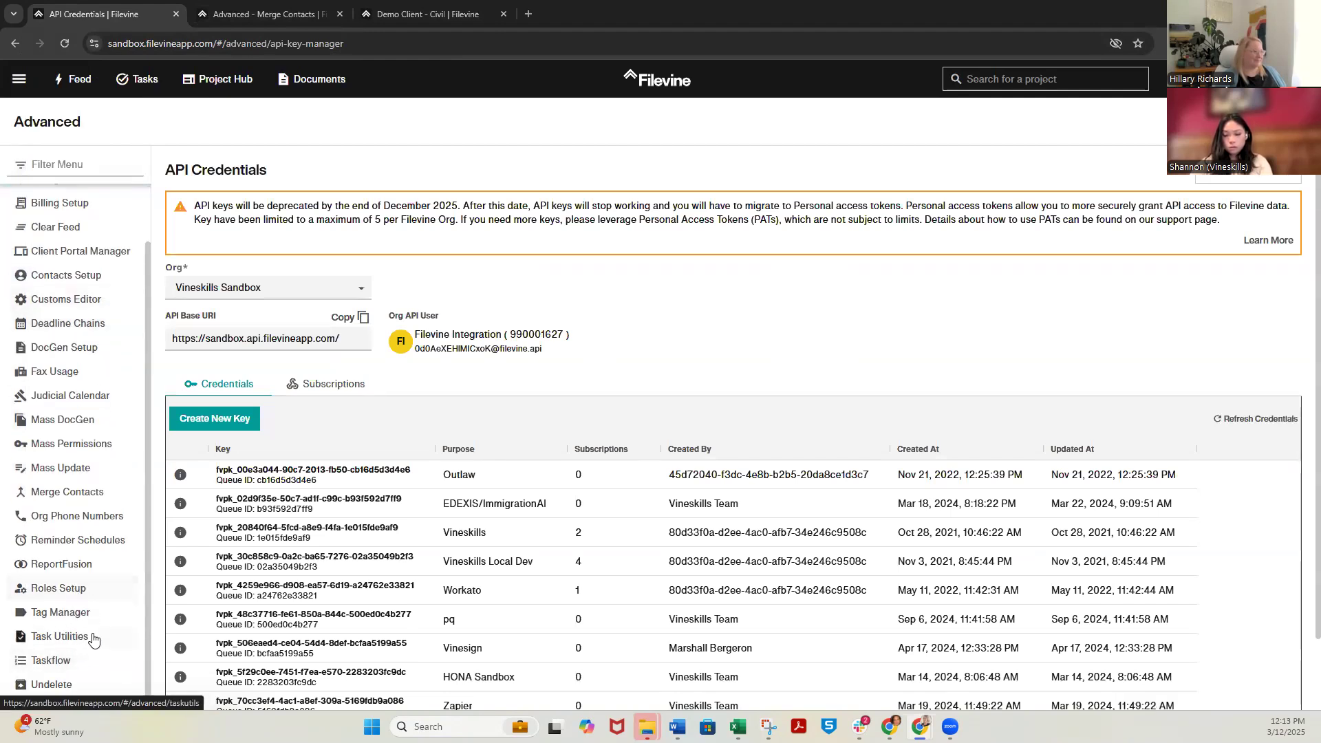
pyautogui.click(94, 640)
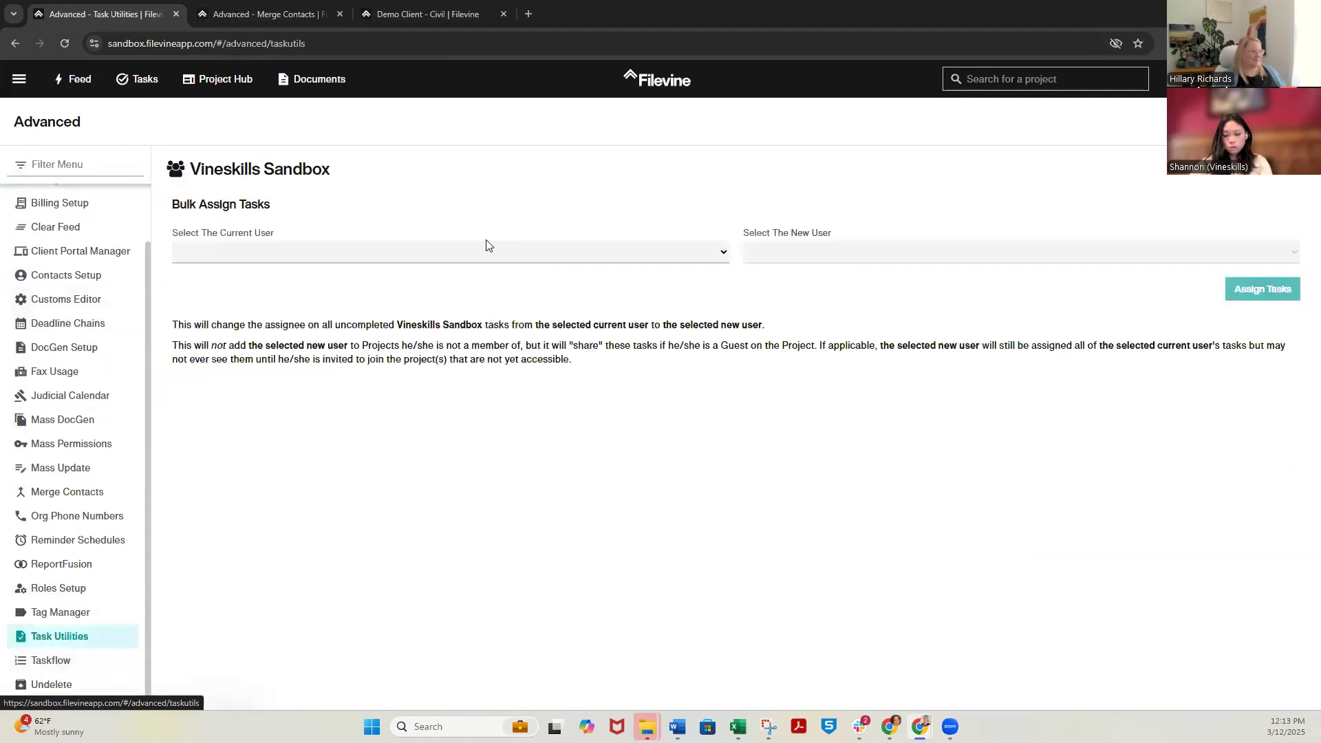
# Choose the current user and the new user for bulk reassignment of uncompleted tasks
pyautogui.click(441, 253)
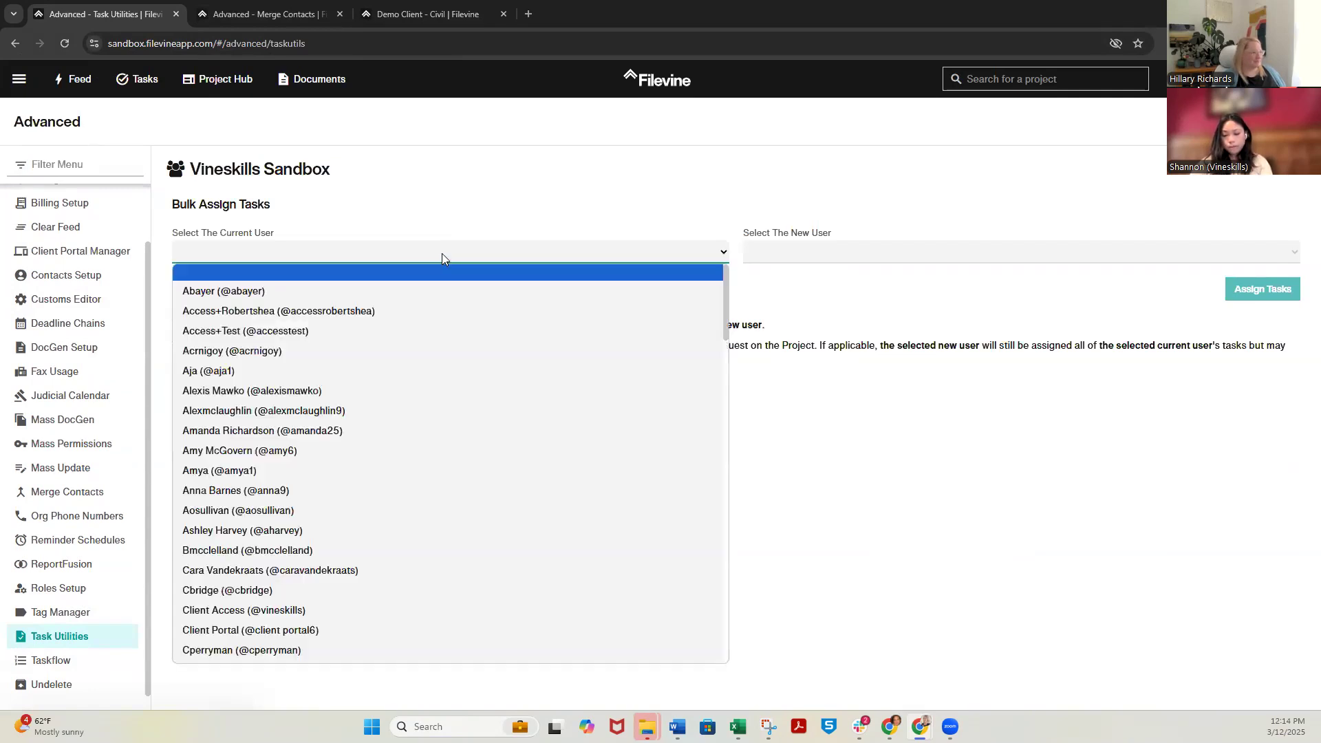
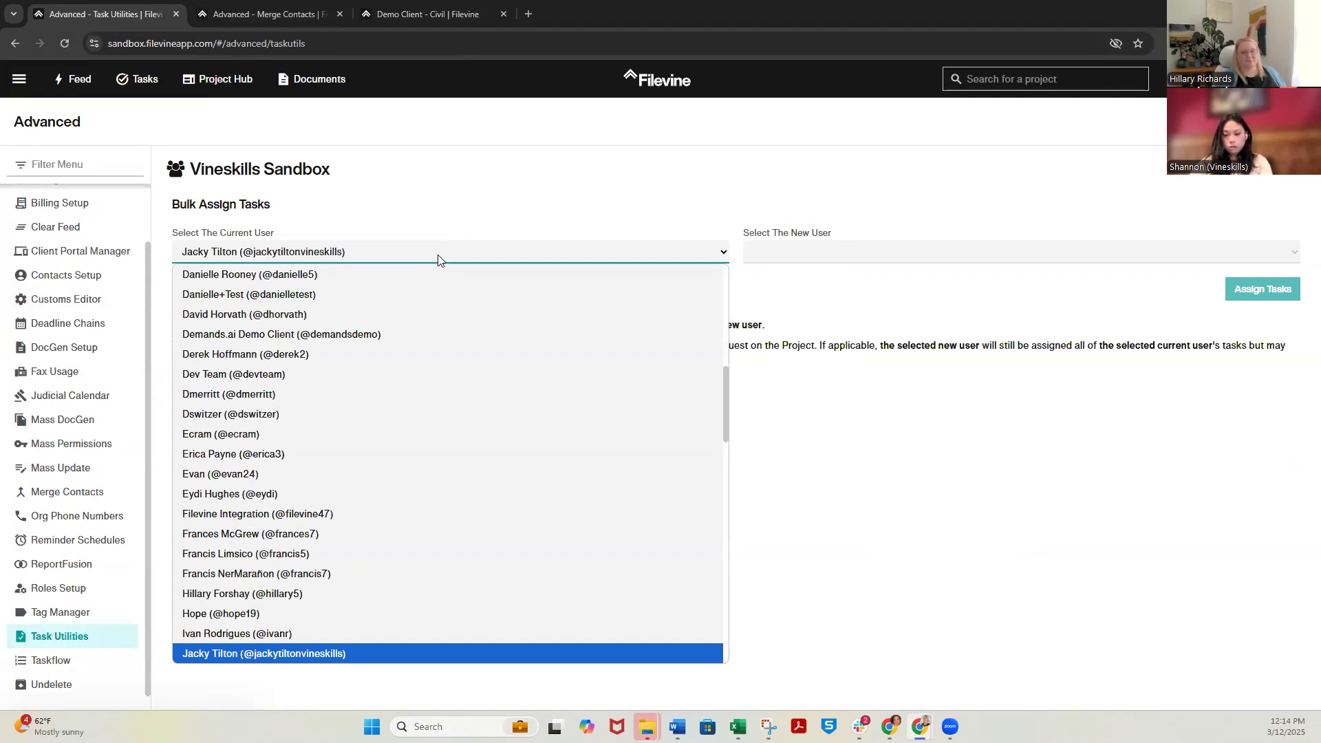
pyautogui.click(480, 188)
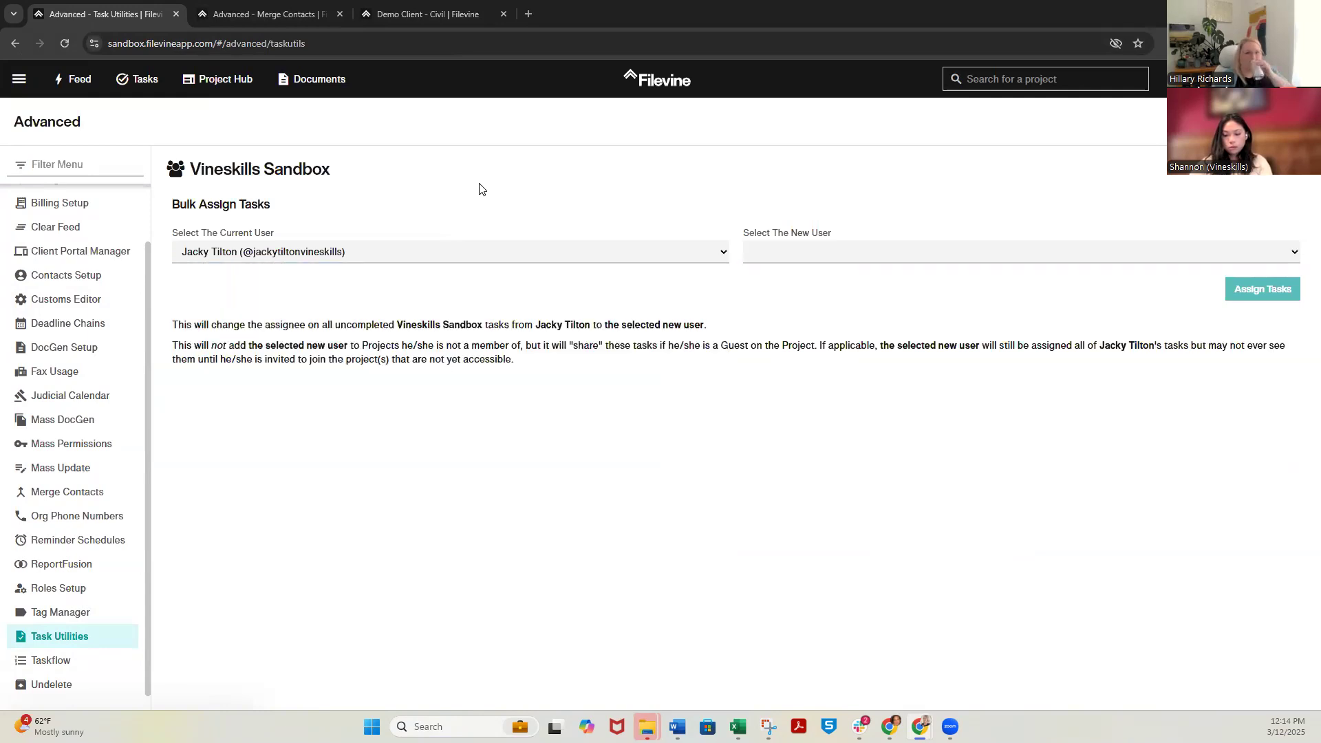
pyautogui.click(807, 260)
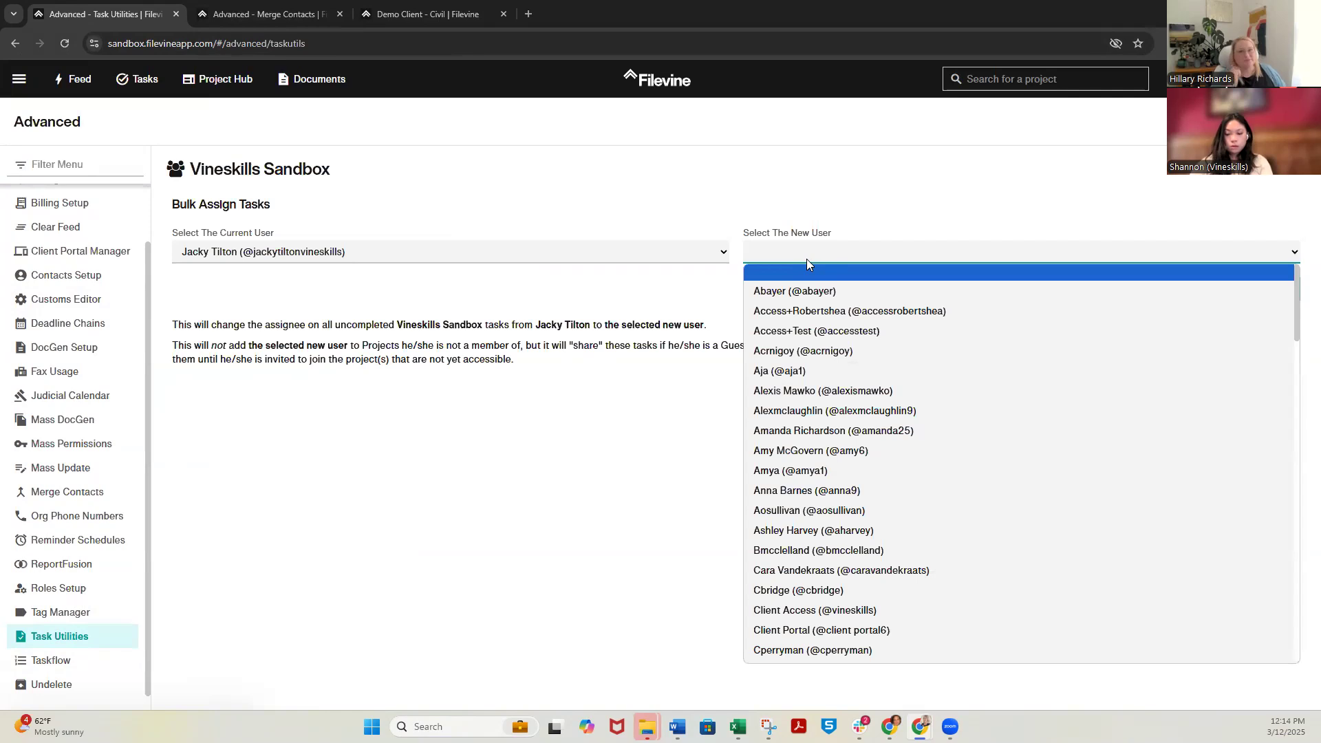
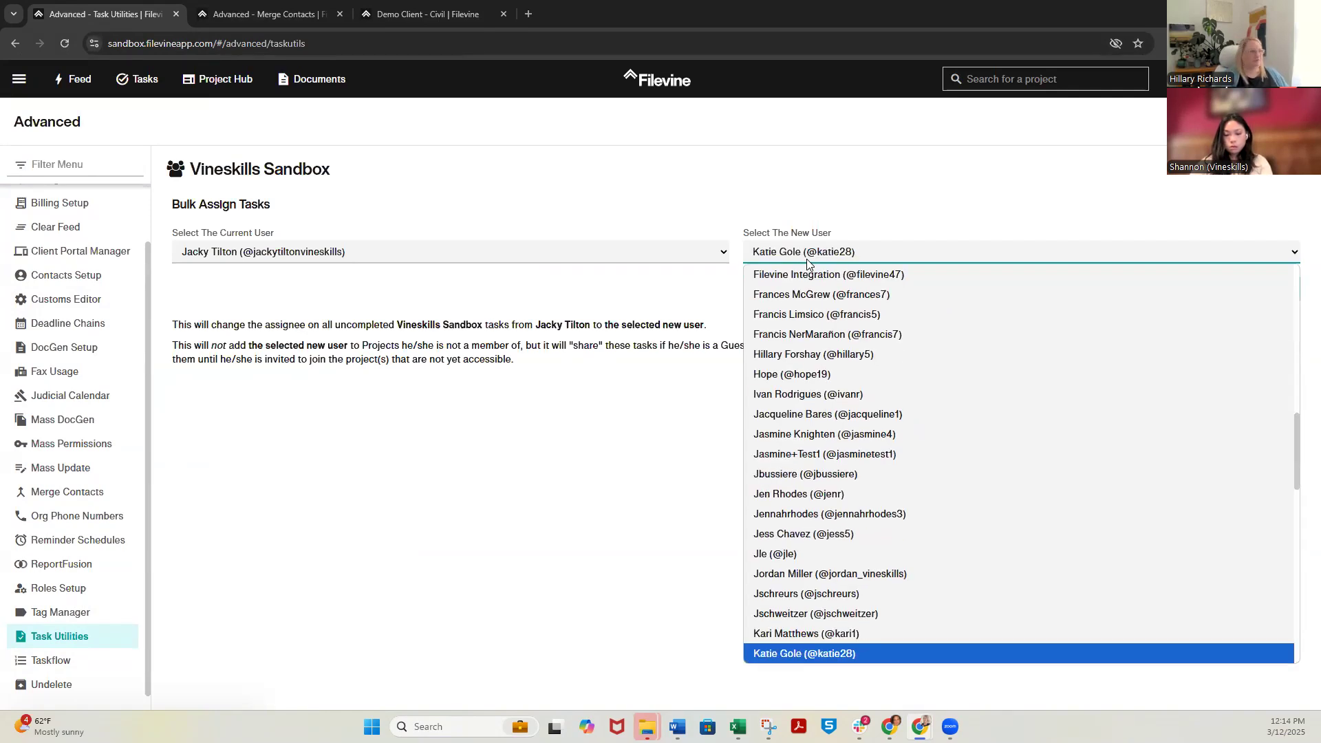
pyautogui.press('Return')
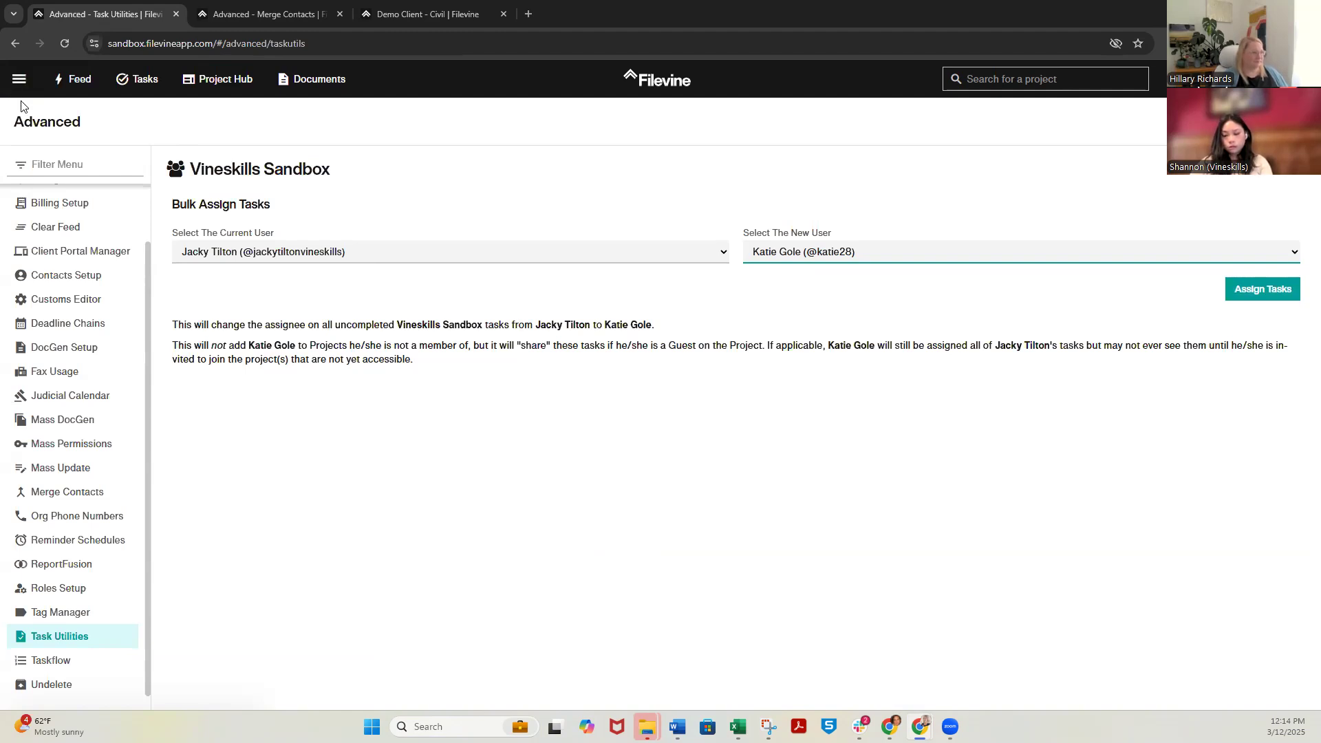
# View the Mass Update and Mass Permissions pages of the Advanced settings
pyautogui.click(90, 471)
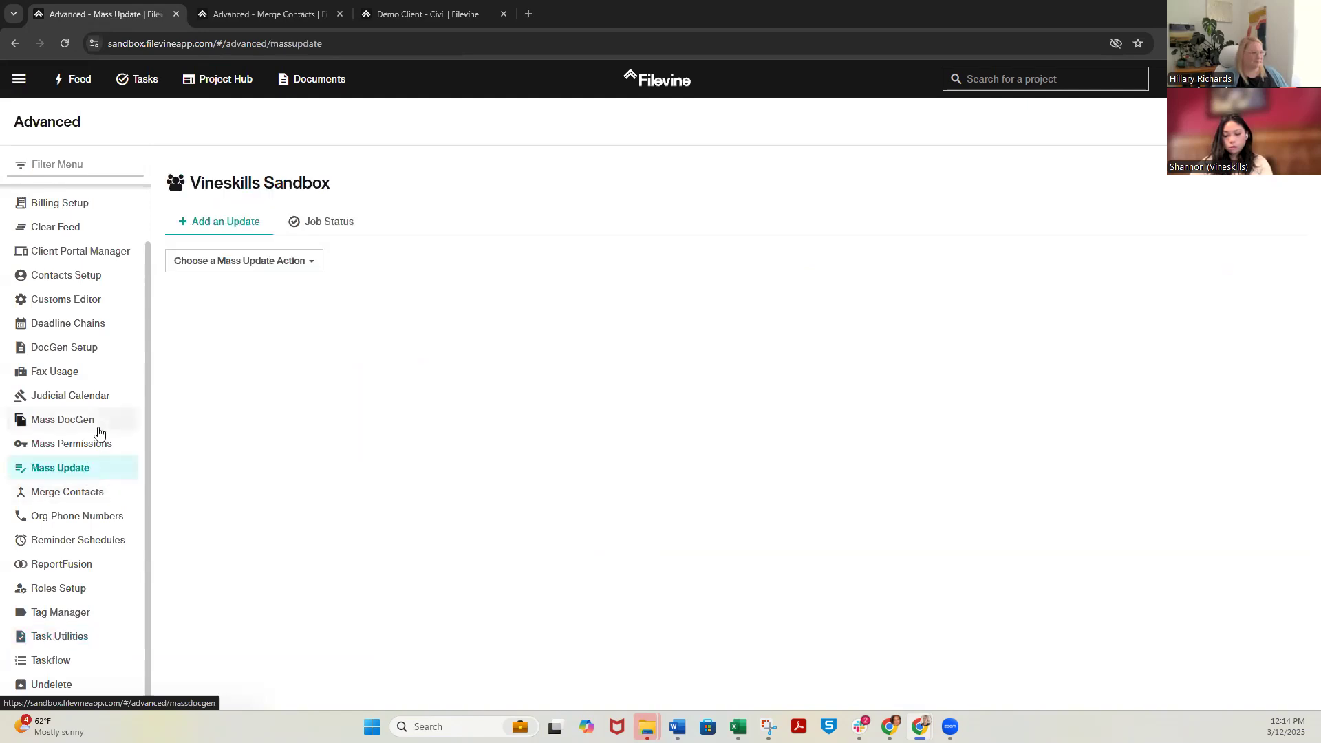
pyautogui.click(98, 429)
pyautogui.click(99, 445)
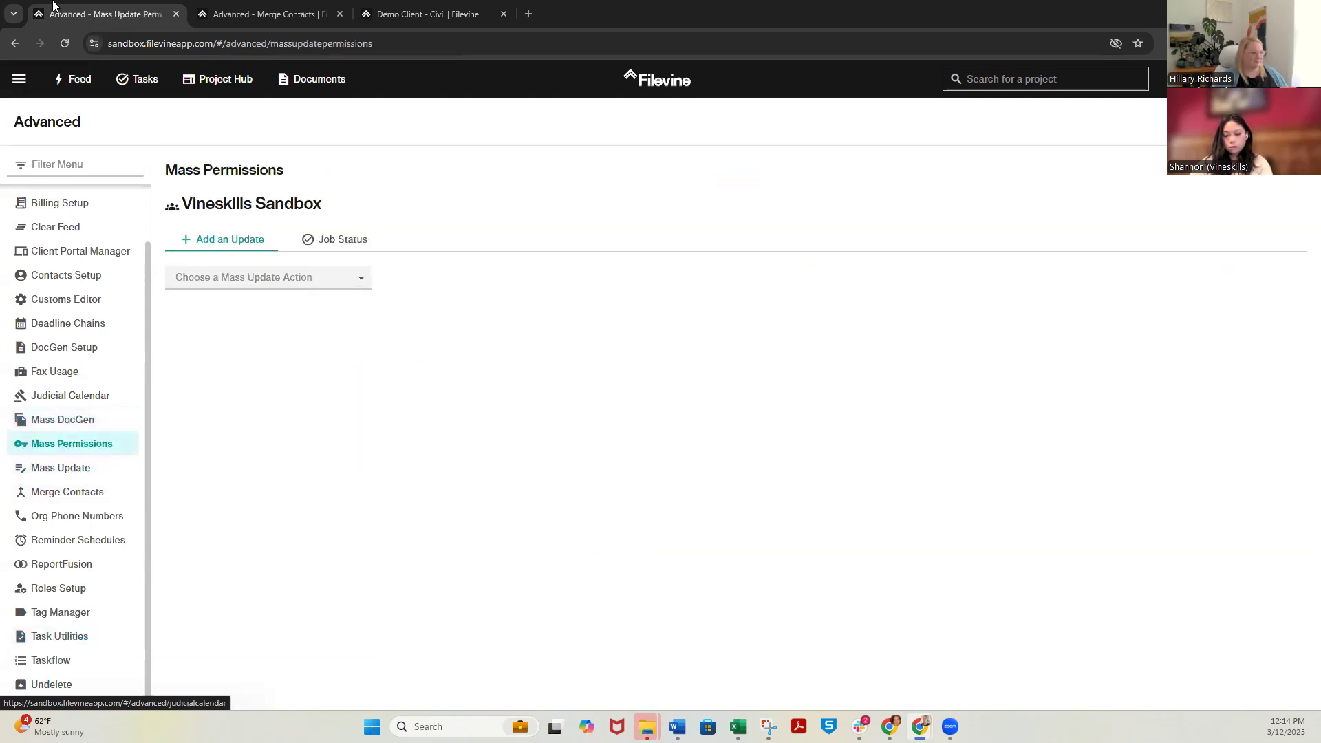
# Open the Report Builder in the browser tab showing Merge Contacts and start a new List of Projects report
pyautogui.click(268, 14)
pyautogui.click(19, 81)
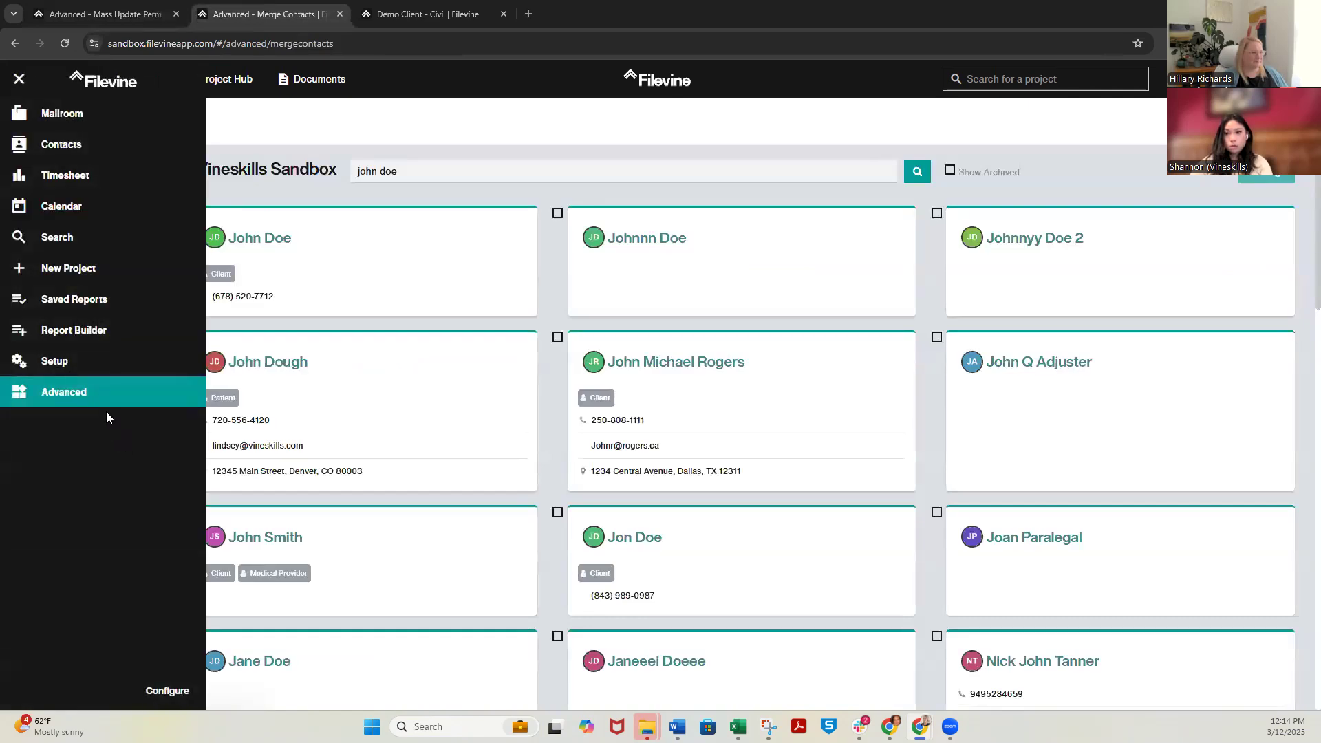
pyautogui.click(60, 331)
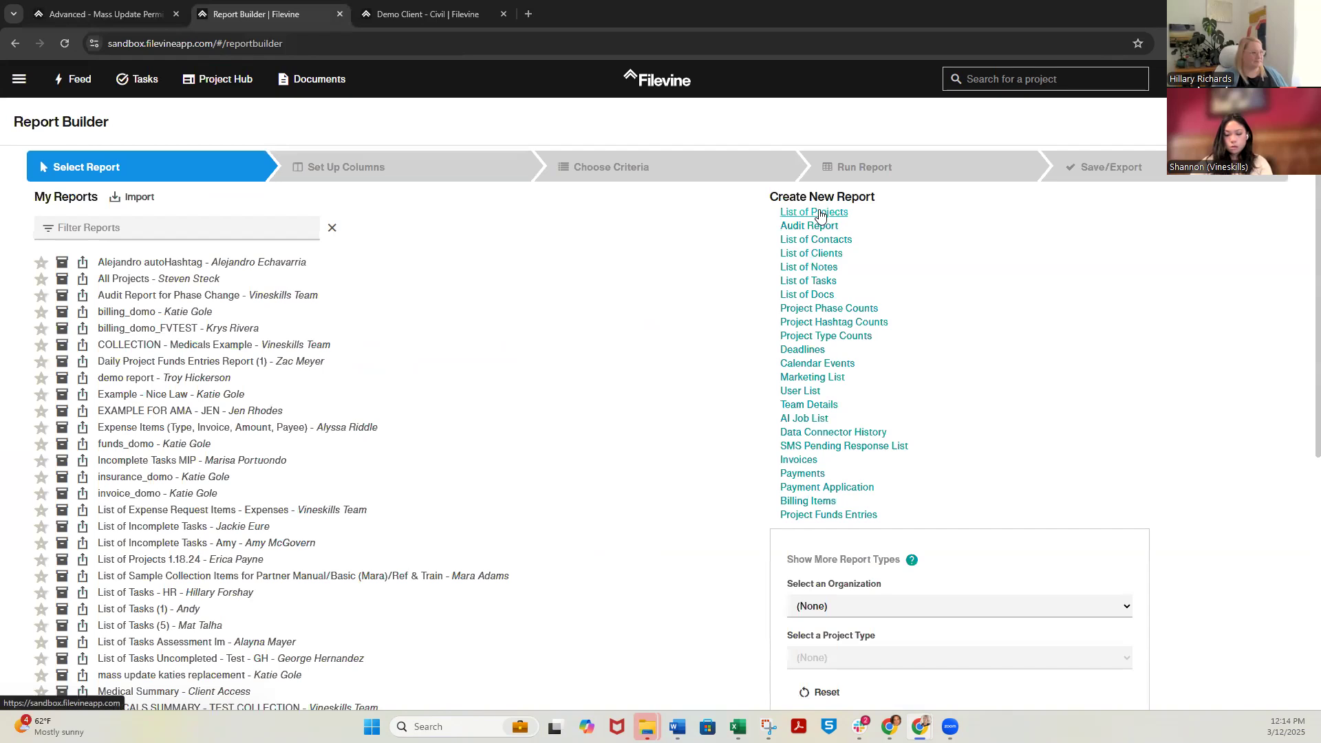
pyautogui.click(818, 213)
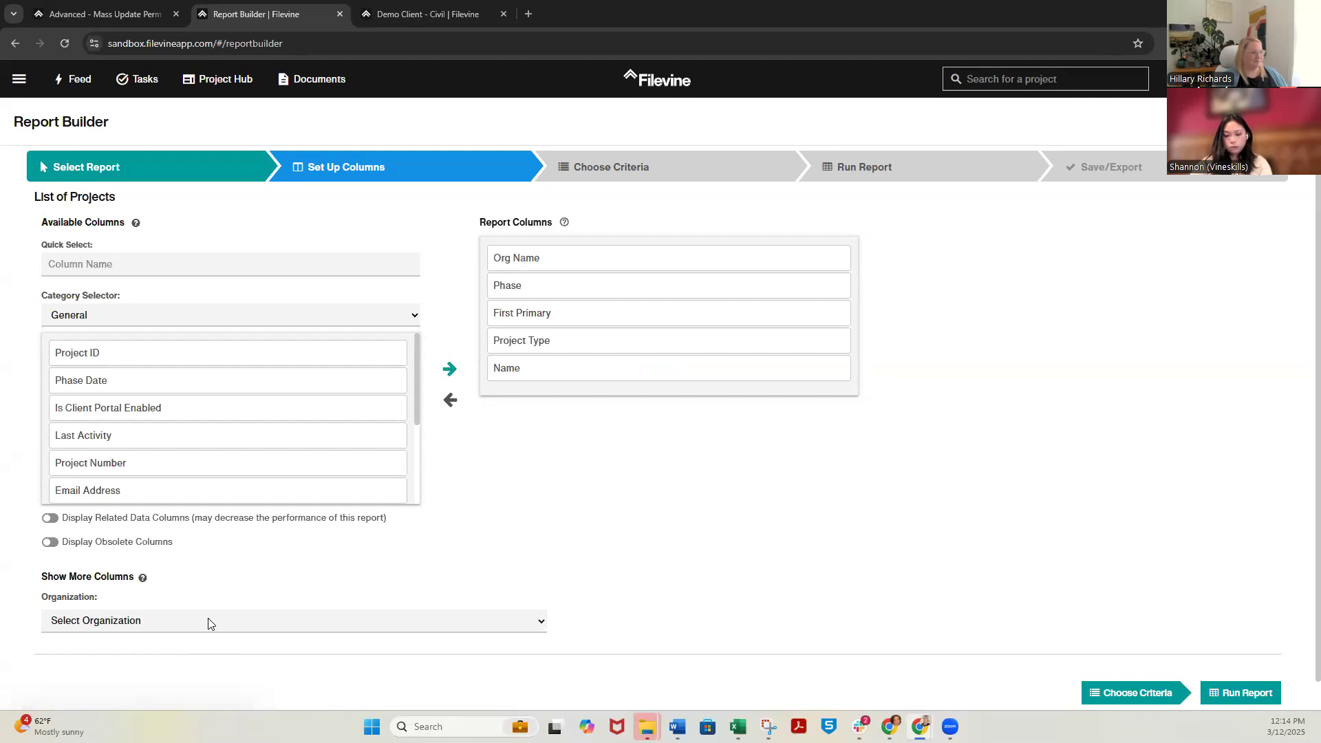
# Show more columns for the Vineskills Sandbox organization and the VSBP: Civil Template project type
pyautogui.click(210, 622)
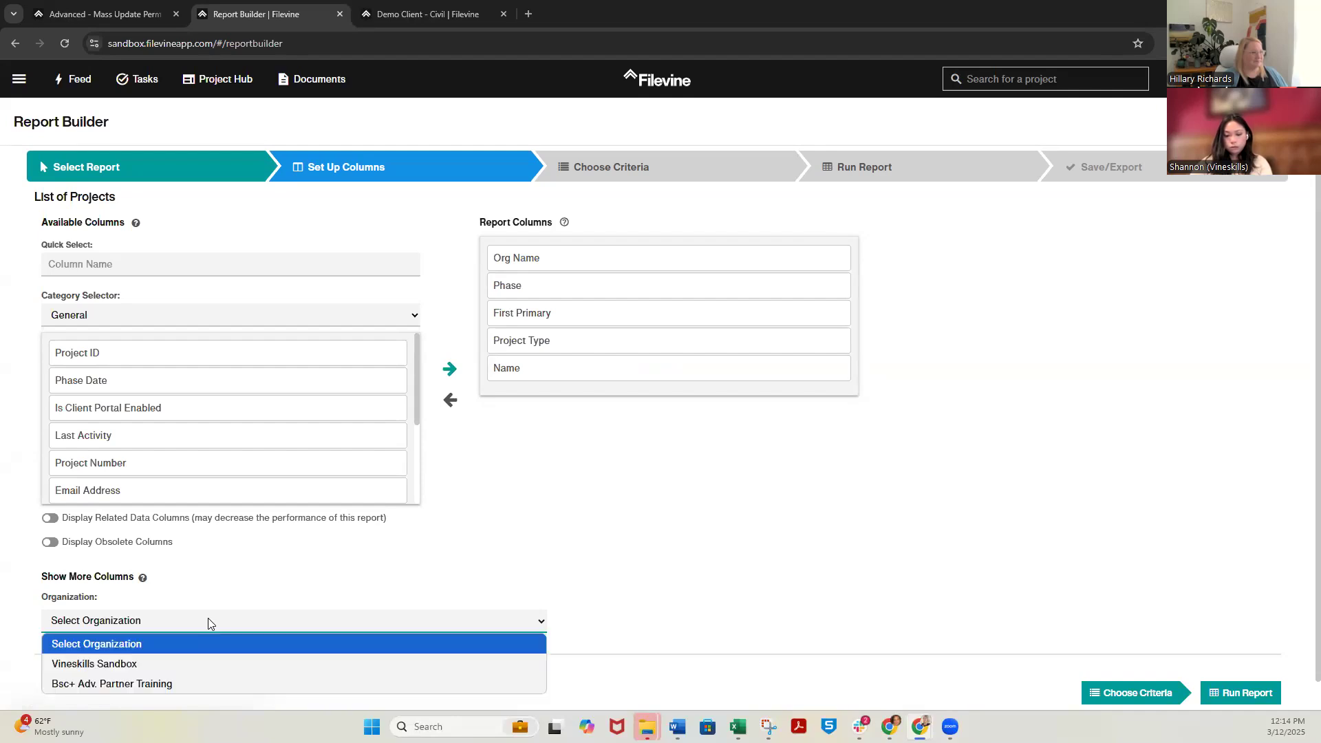
pyautogui.click(206, 665)
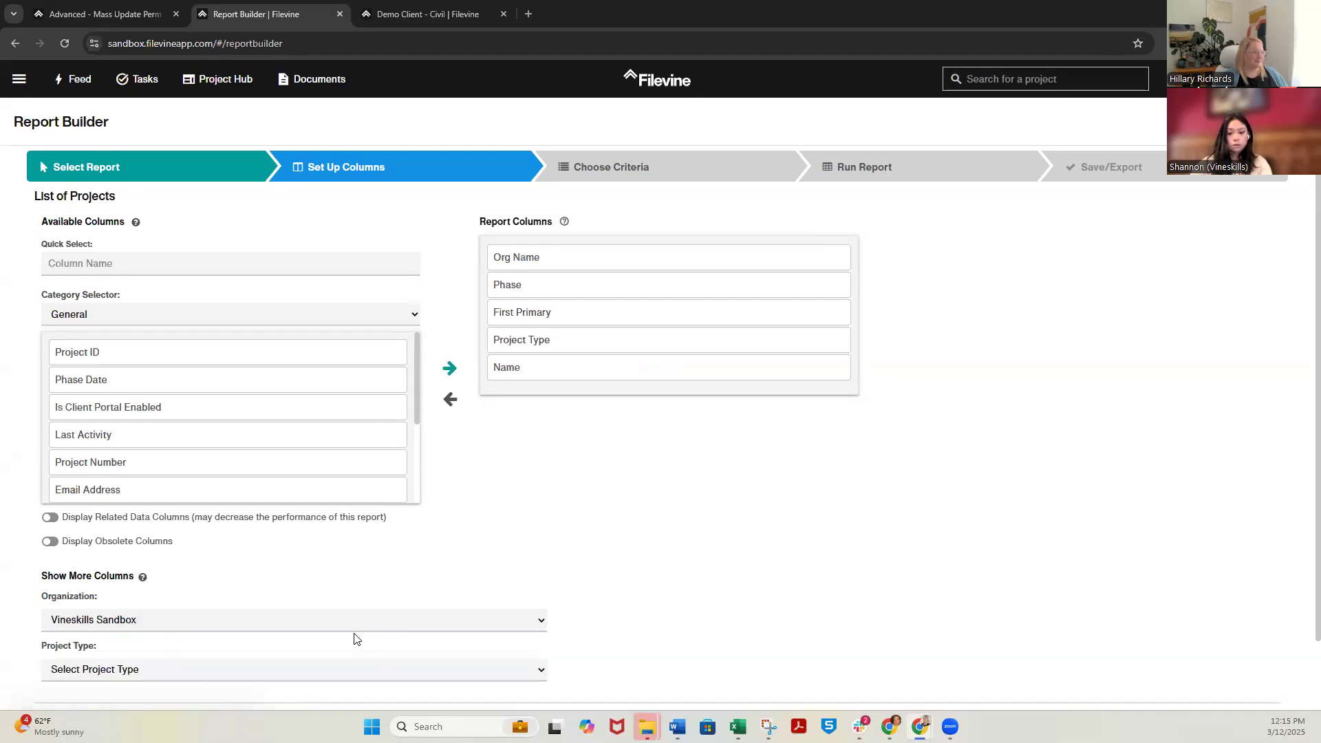
pyautogui.scroll(-1, 355, 637)
pyautogui.click(300, 604)
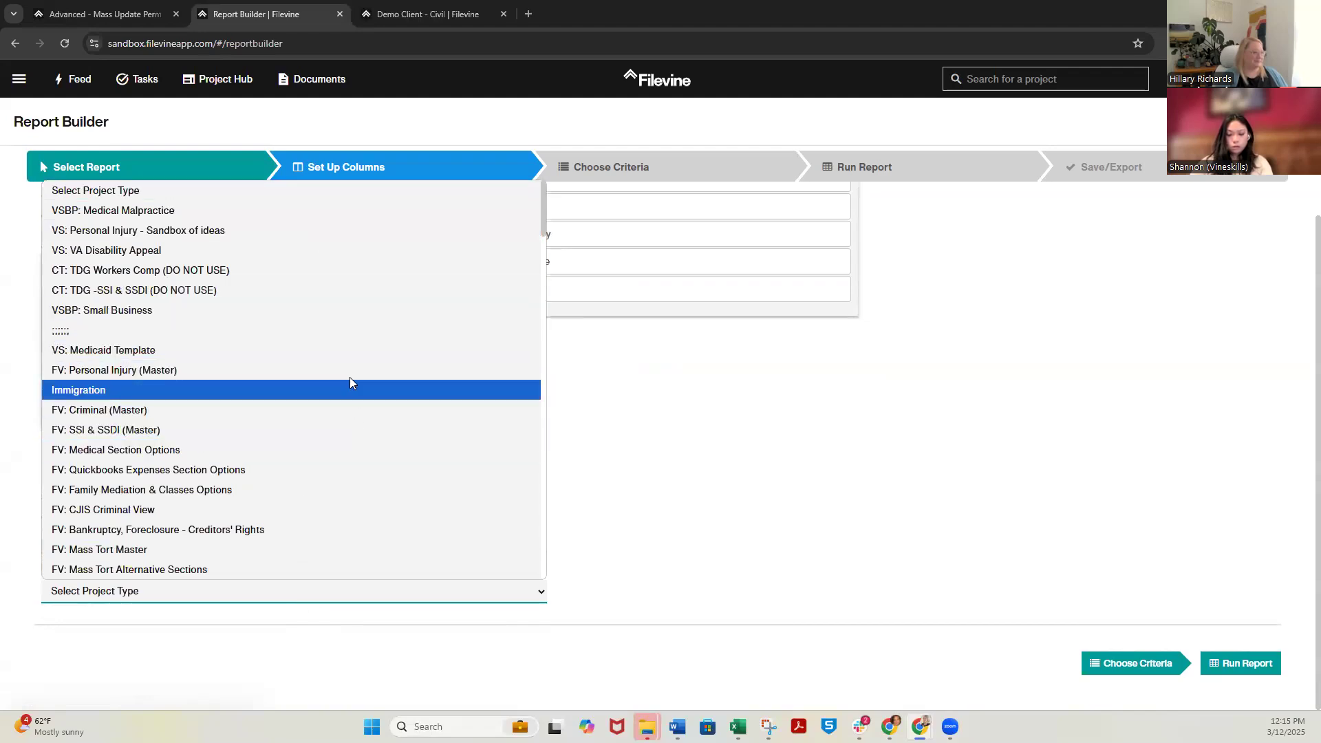
pyautogui.scroll(-2, 330, 310)
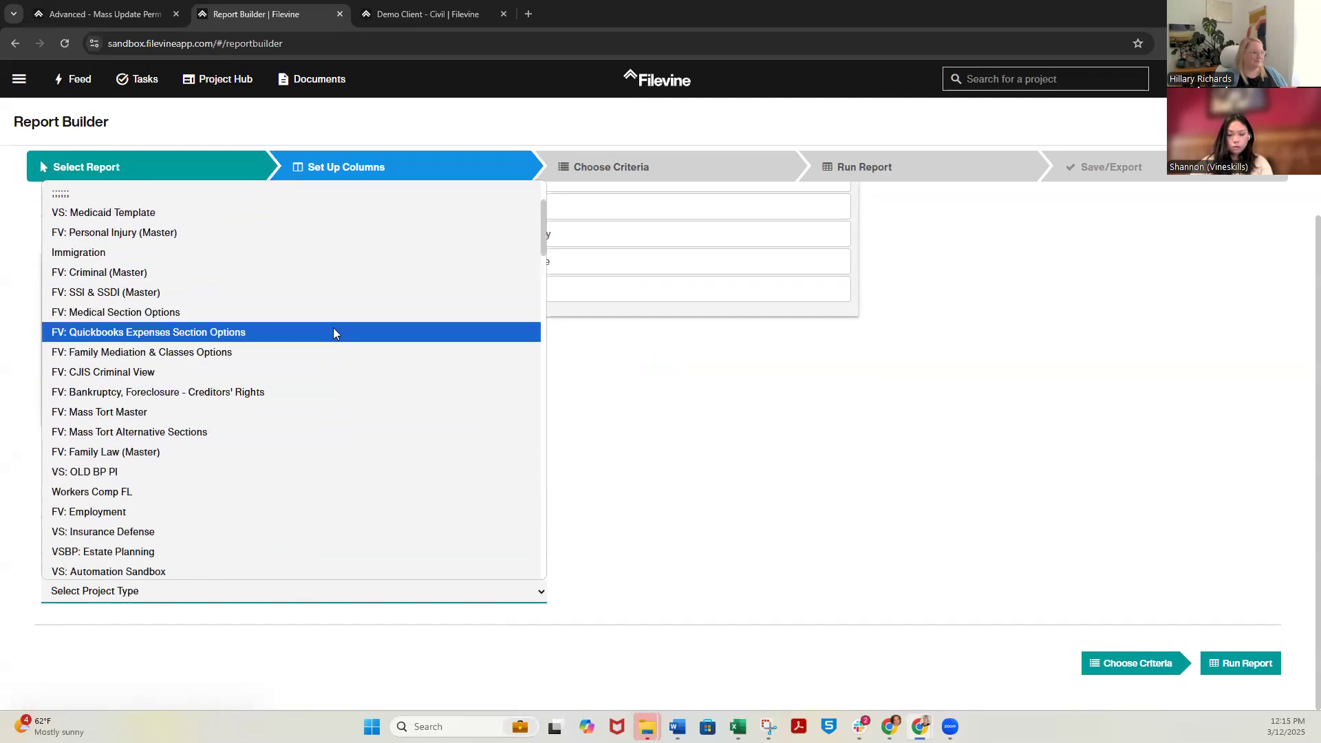
pyautogui.scroll(-4, 338, 339)
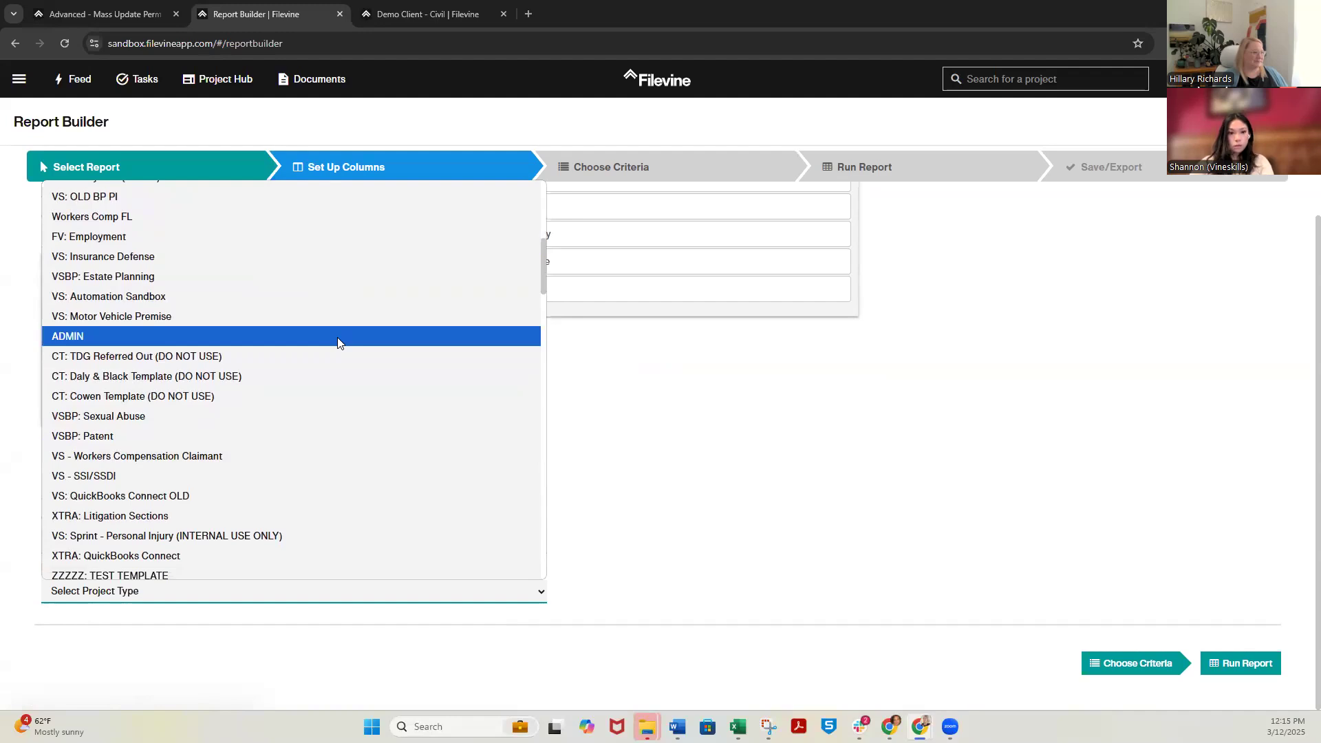
pyautogui.scroll(-2, 337, 339)
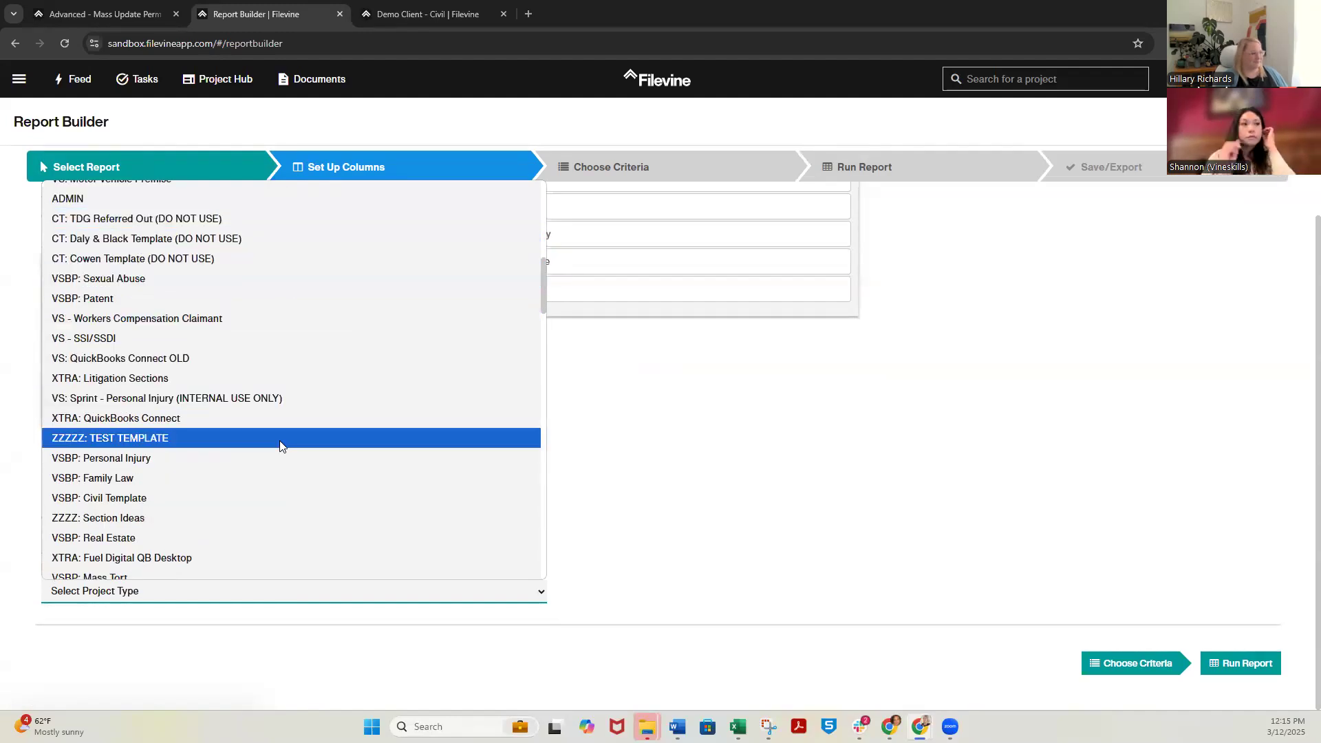
pyautogui.click(166, 502)
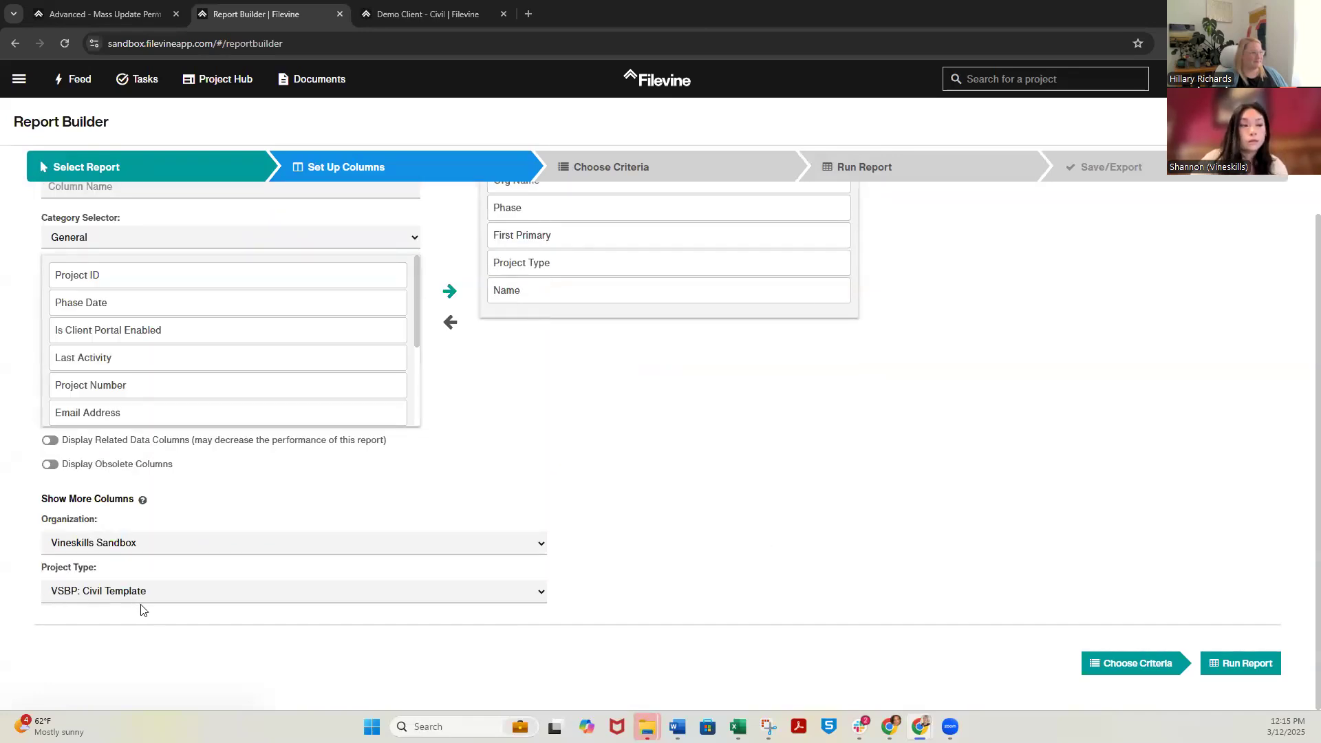
# Remove Org Name, Phase, First Primary and Project Type from the report columns, keeping only Name
pyautogui.scroll(1, 640, 559)
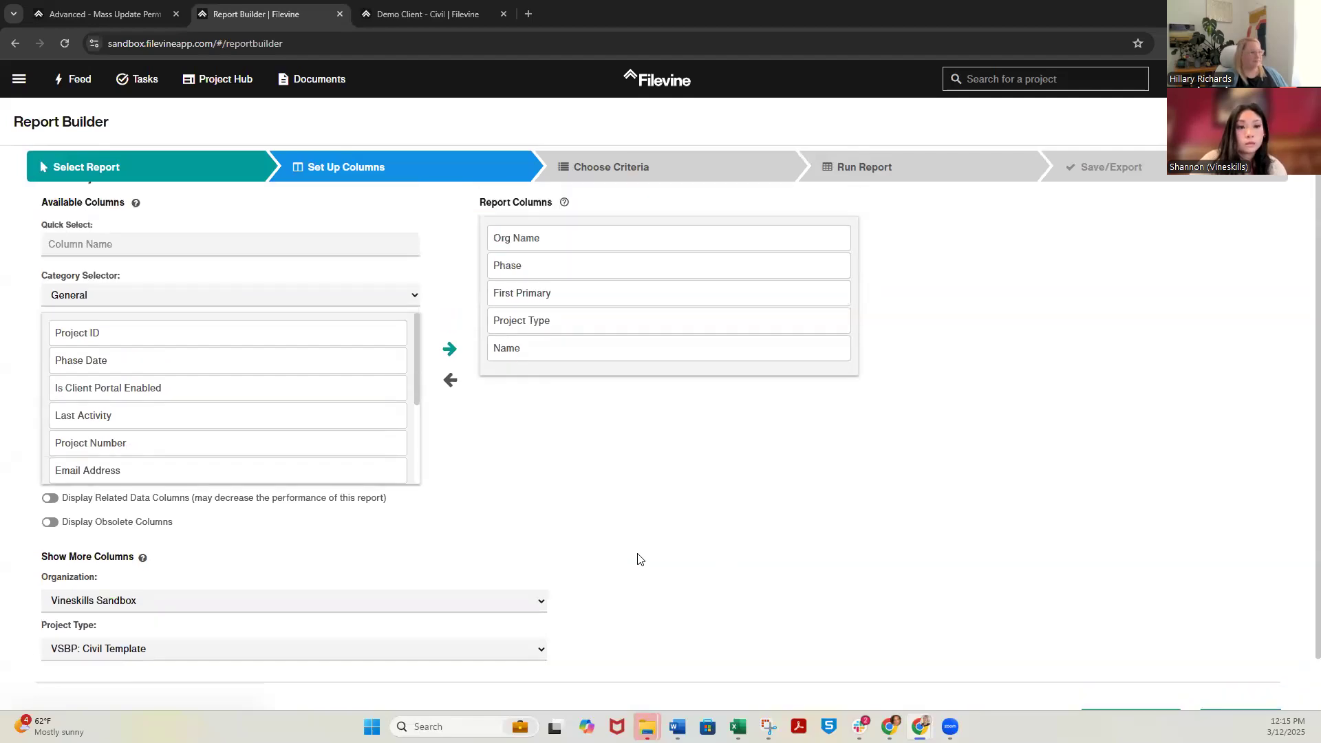
pyautogui.scroll(1, 637, 559)
pyautogui.rightClick(530, 259)
pyautogui.doubleClick(530, 259)
pyautogui.doubleClick(529, 258)
pyautogui.click(530, 258)
pyautogui.doubleClick(529, 257)
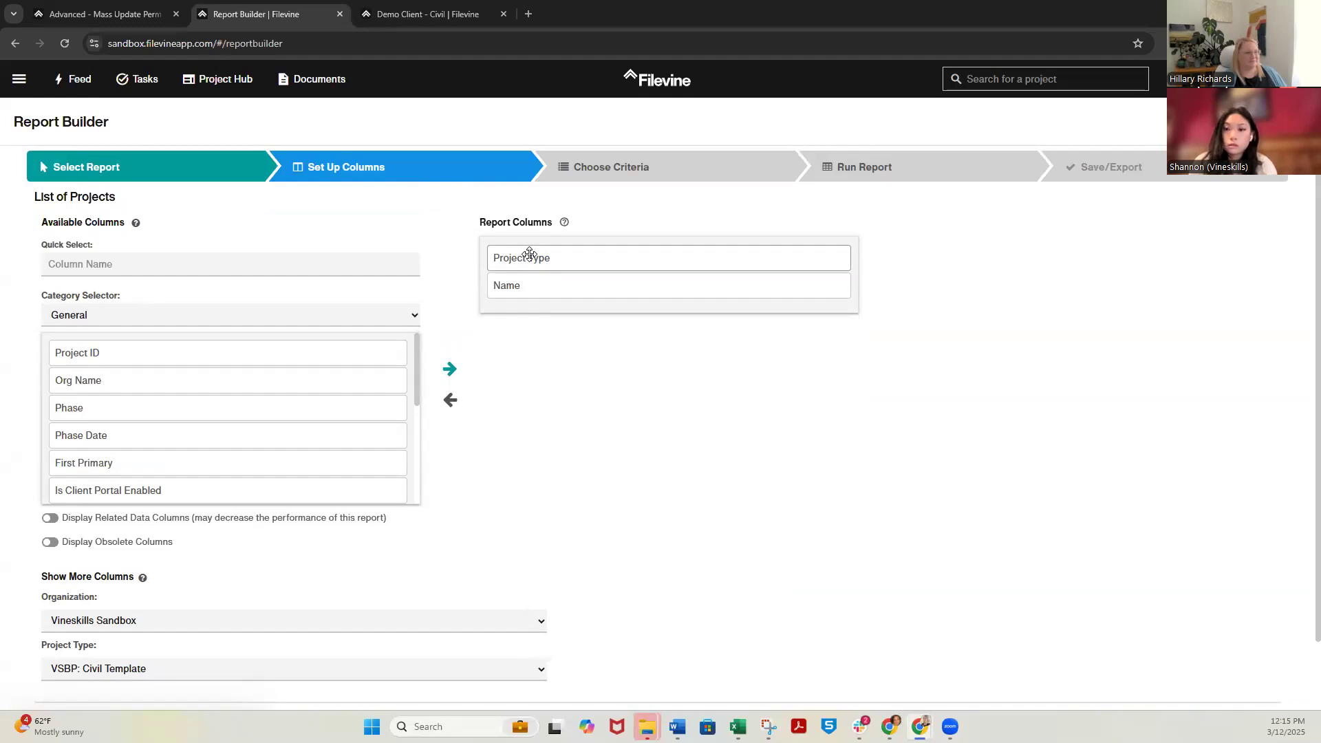
pyautogui.click(505, 252)
pyautogui.click(508, 253)
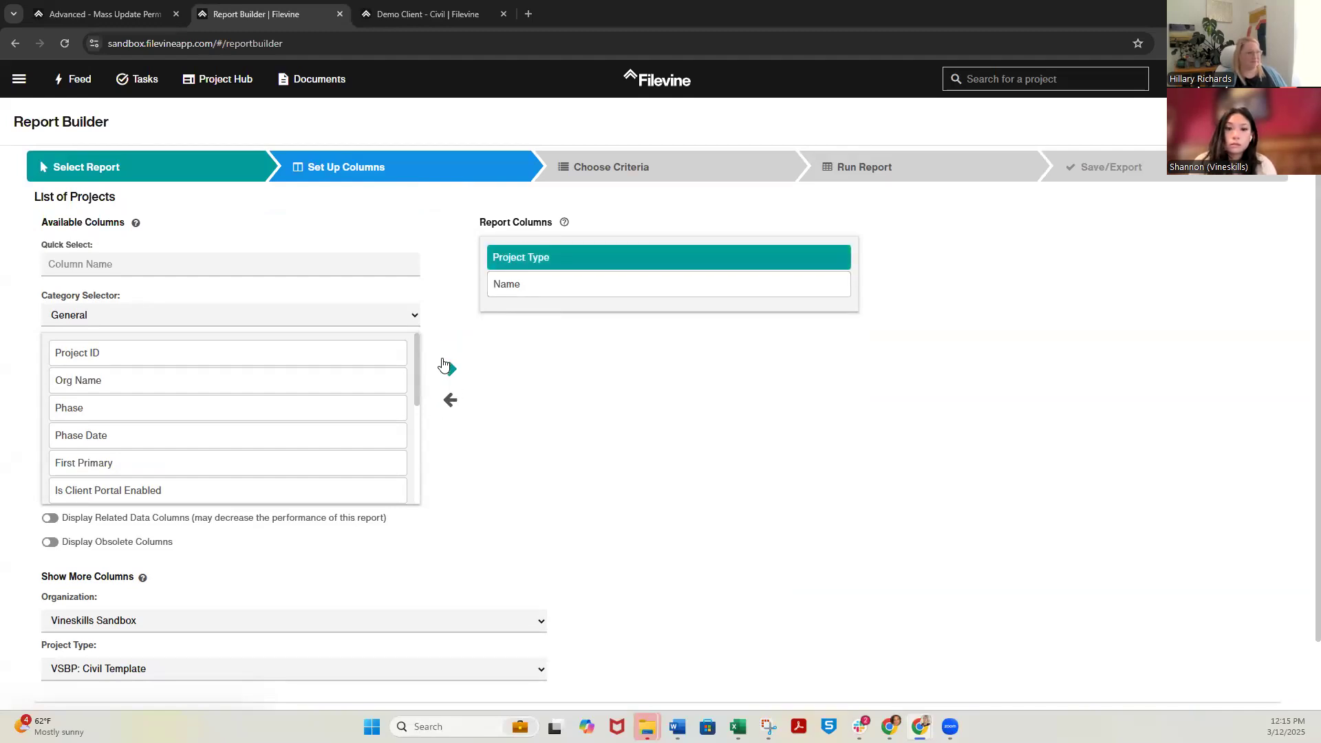
pyautogui.doubleClick(537, 256)
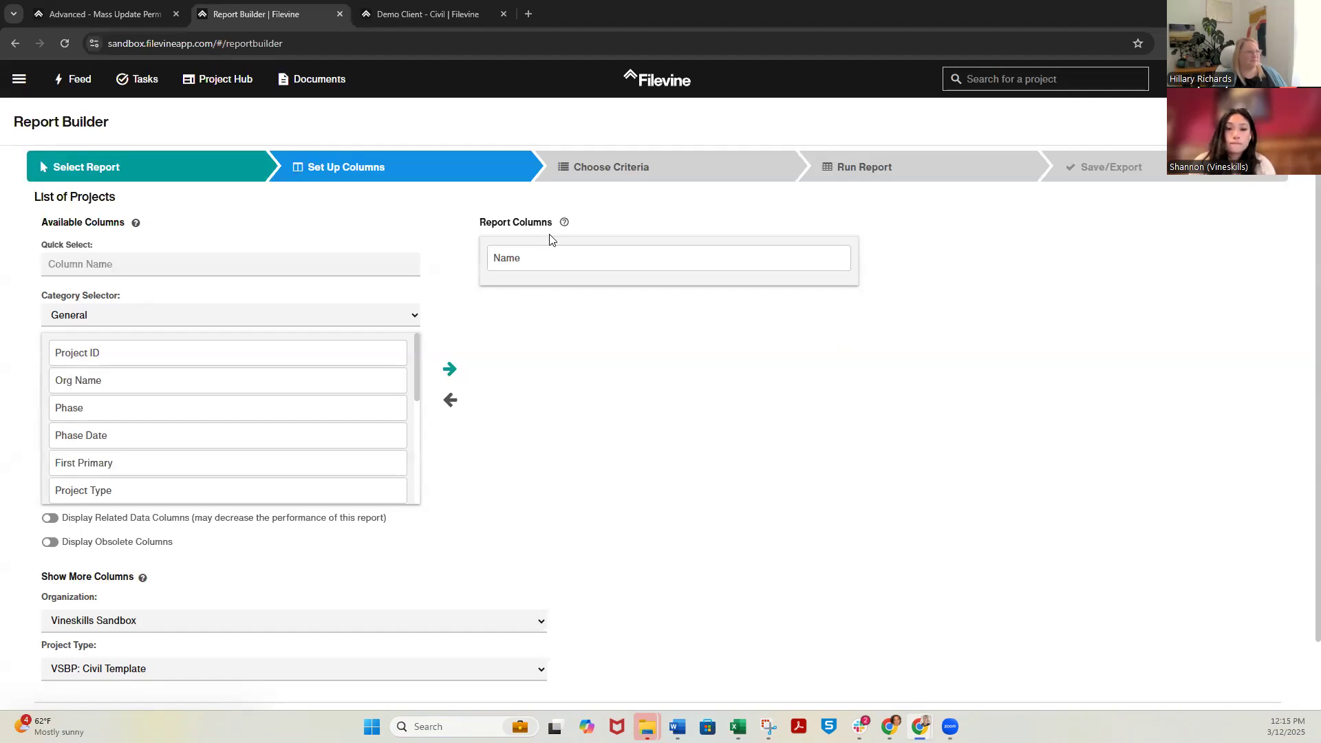
# Copy the Paralegal/ Legal Assistant field label from the Demo Client - Civil Case Summary and search the report's available columns for it
pyautogui.hotkey('ctrl', 'Tab')
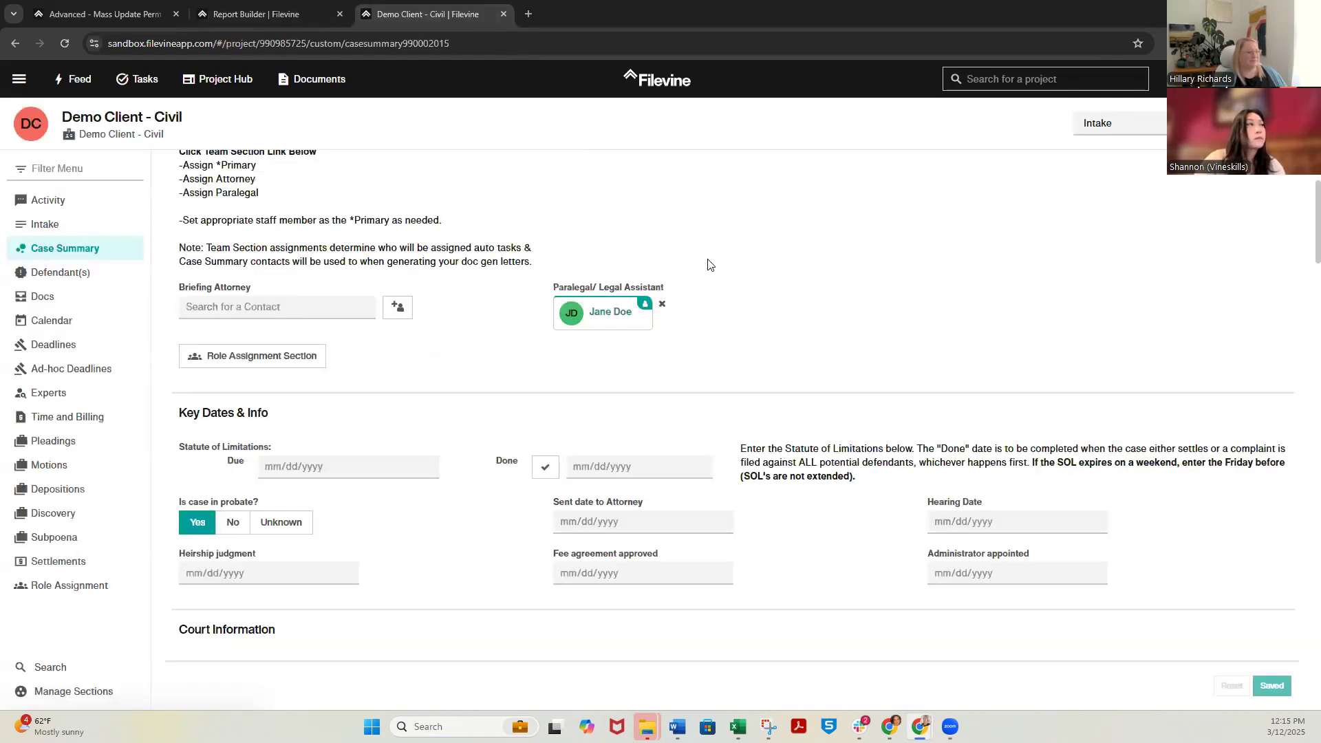
pyautogui.moveTo(675, 287); pyautogui.dragTo(546, 290)
pyautogui.click(923, 250)
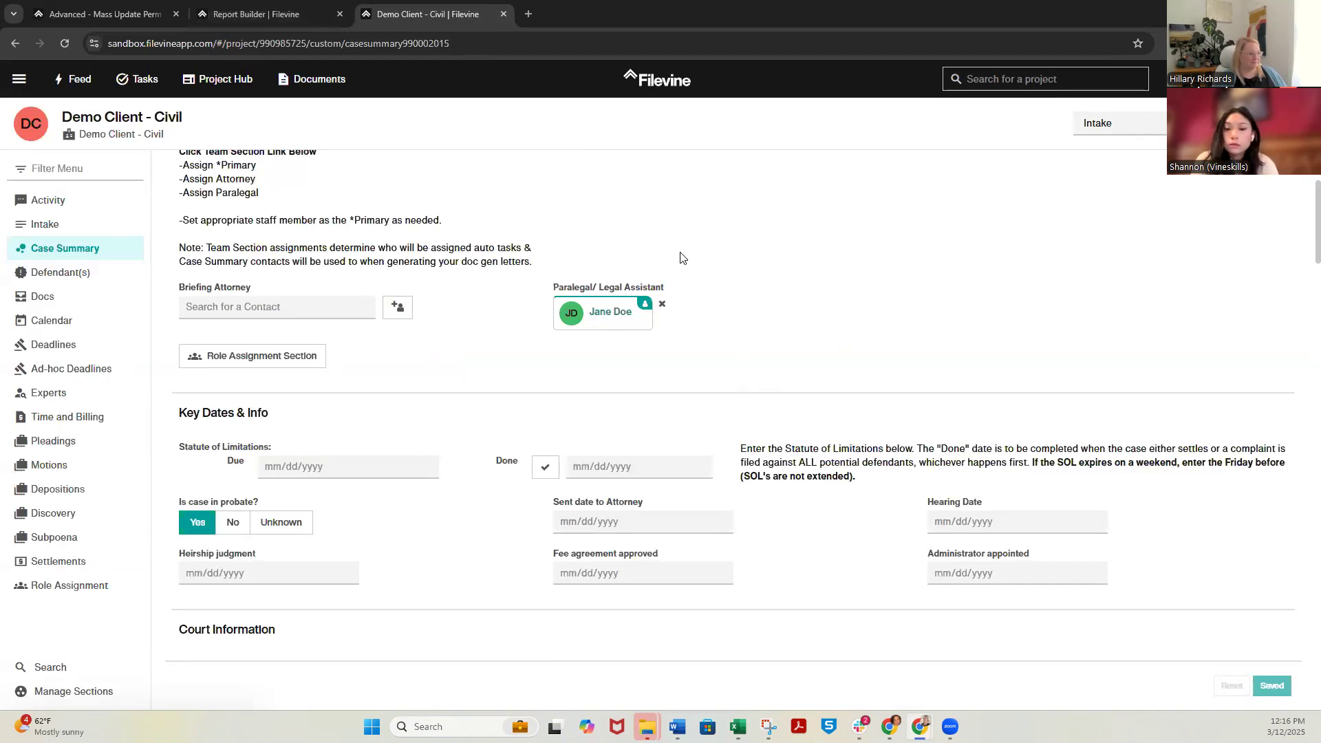
pyautogui.moveTo(665, 287); pyautogui.dragTo(552, 292)
pyautogui.hotkey('ctrl', 'c')
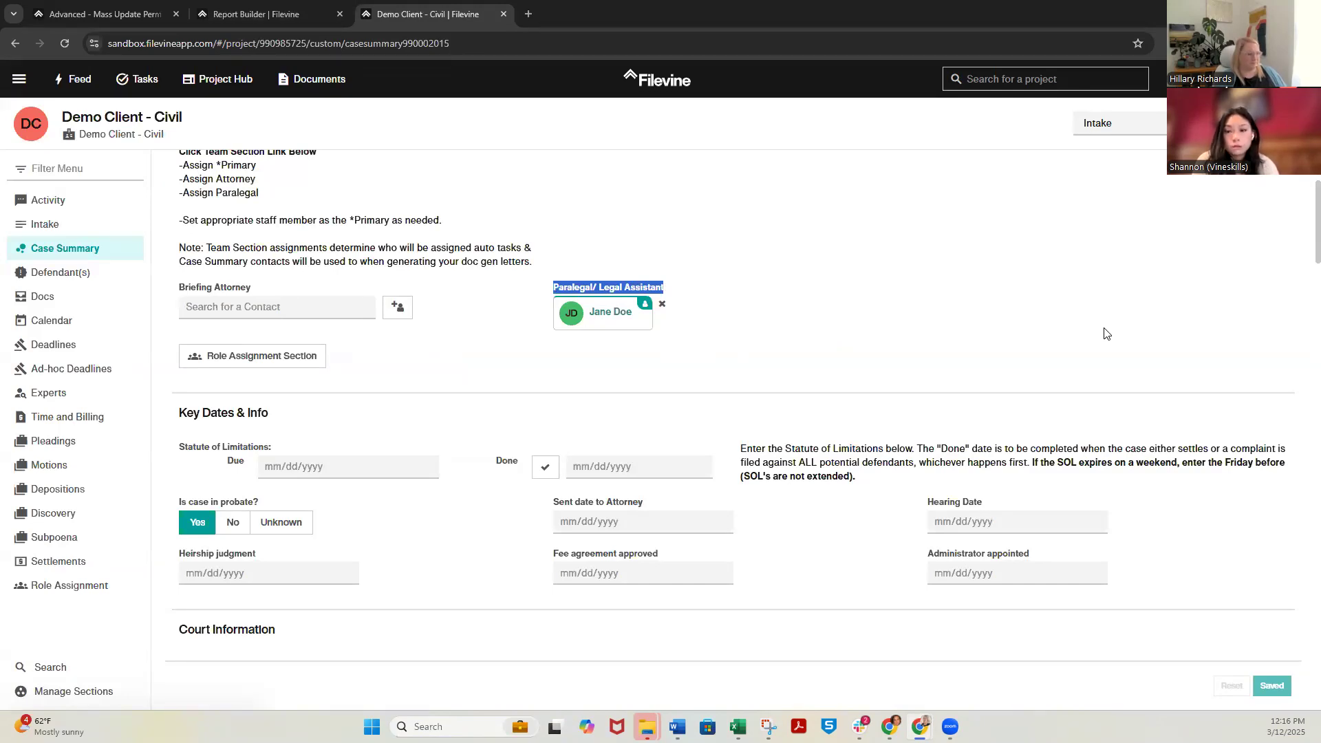
pyautogui.click(251, 12)
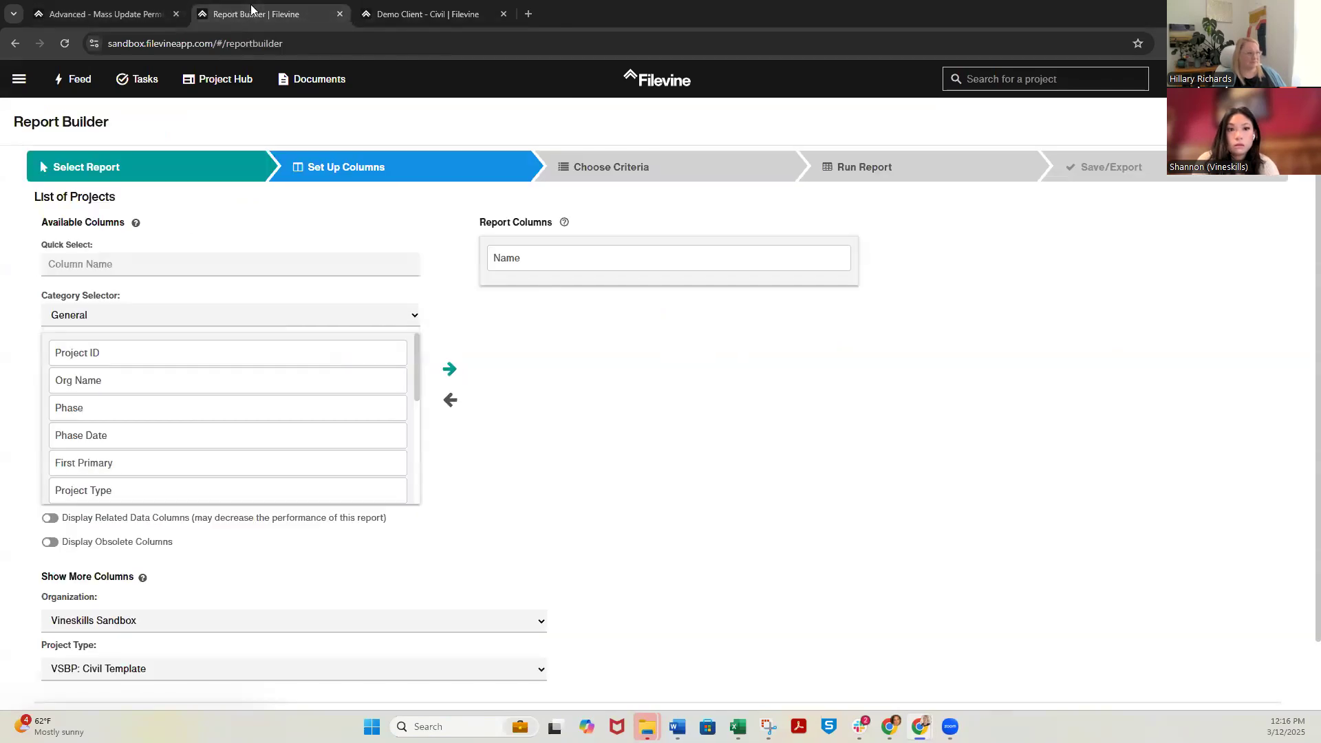
pyautogui.click(160, 263)
pyautogui.hotkey('ctrl', 'v')
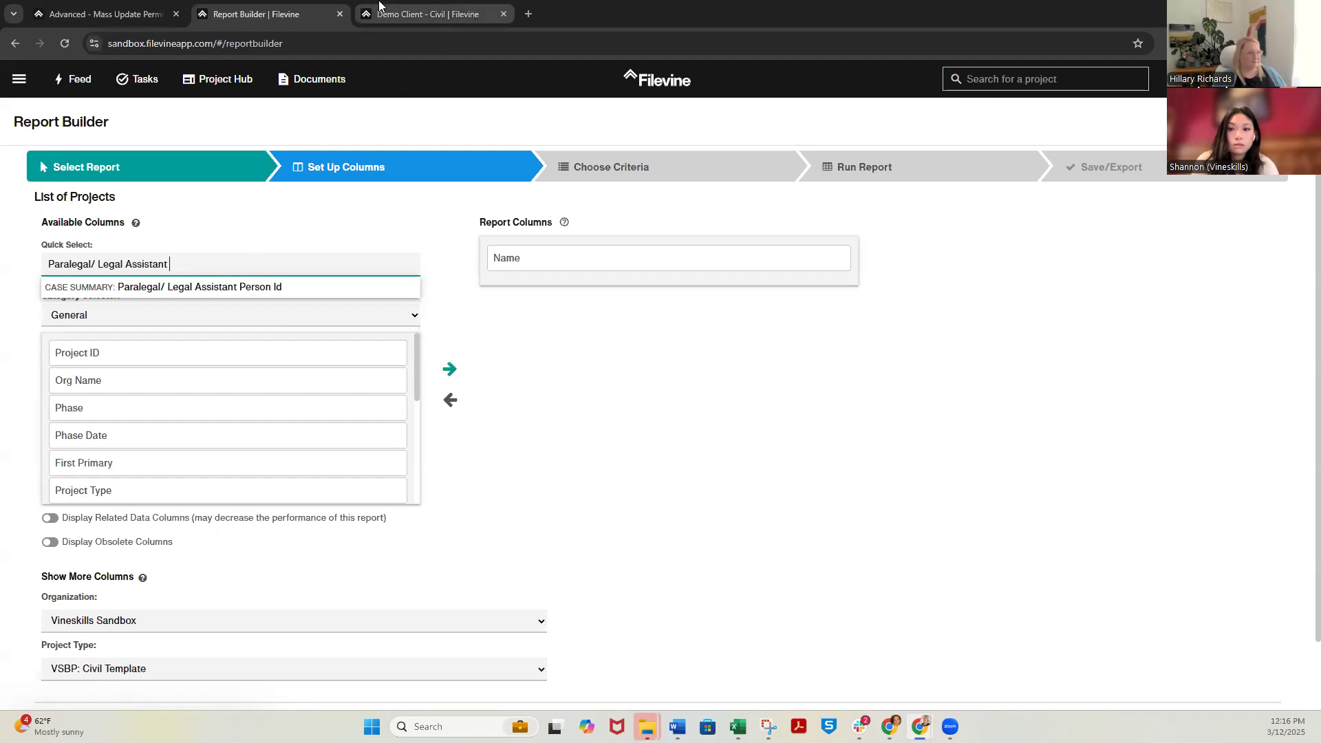
# View the contact info and details of the paralegal's contact card in the Demo Client - Civil Case Summary, and close the card
pyautogui.click(428, 14)
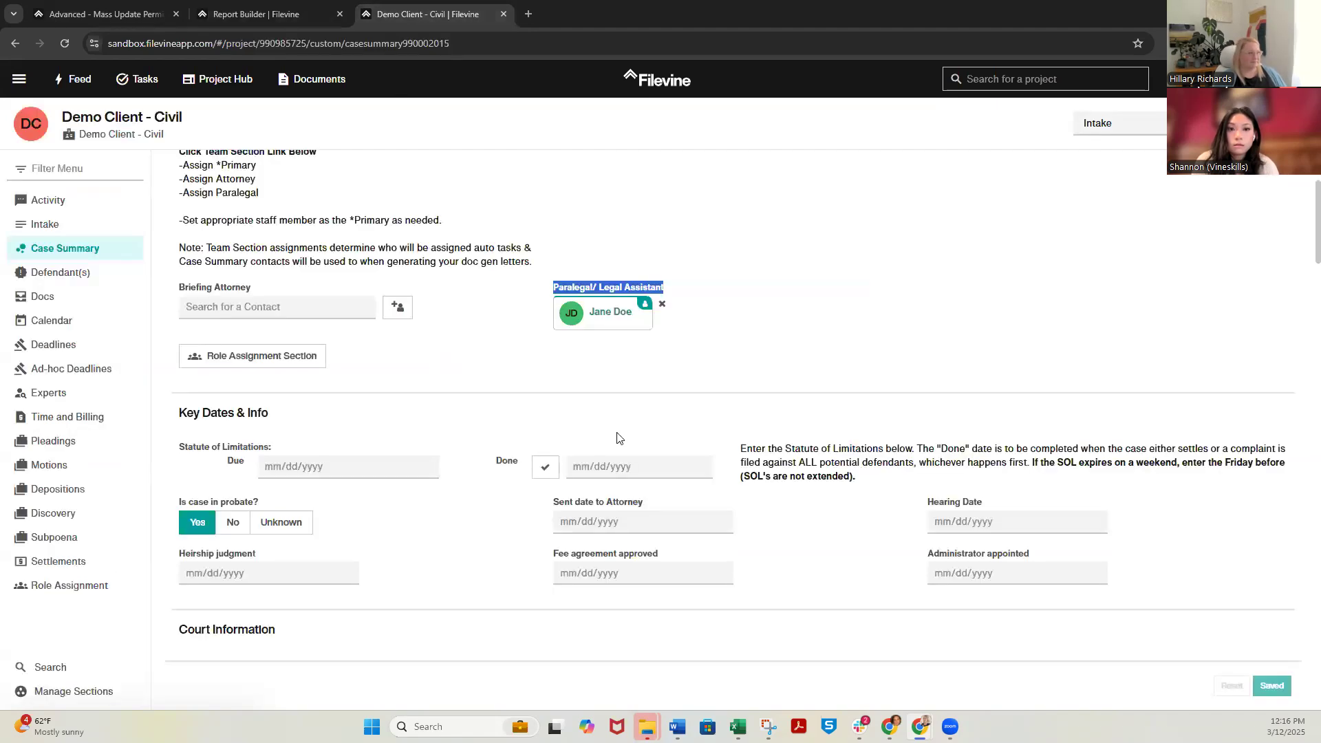
pyautogui.click(605, 314)
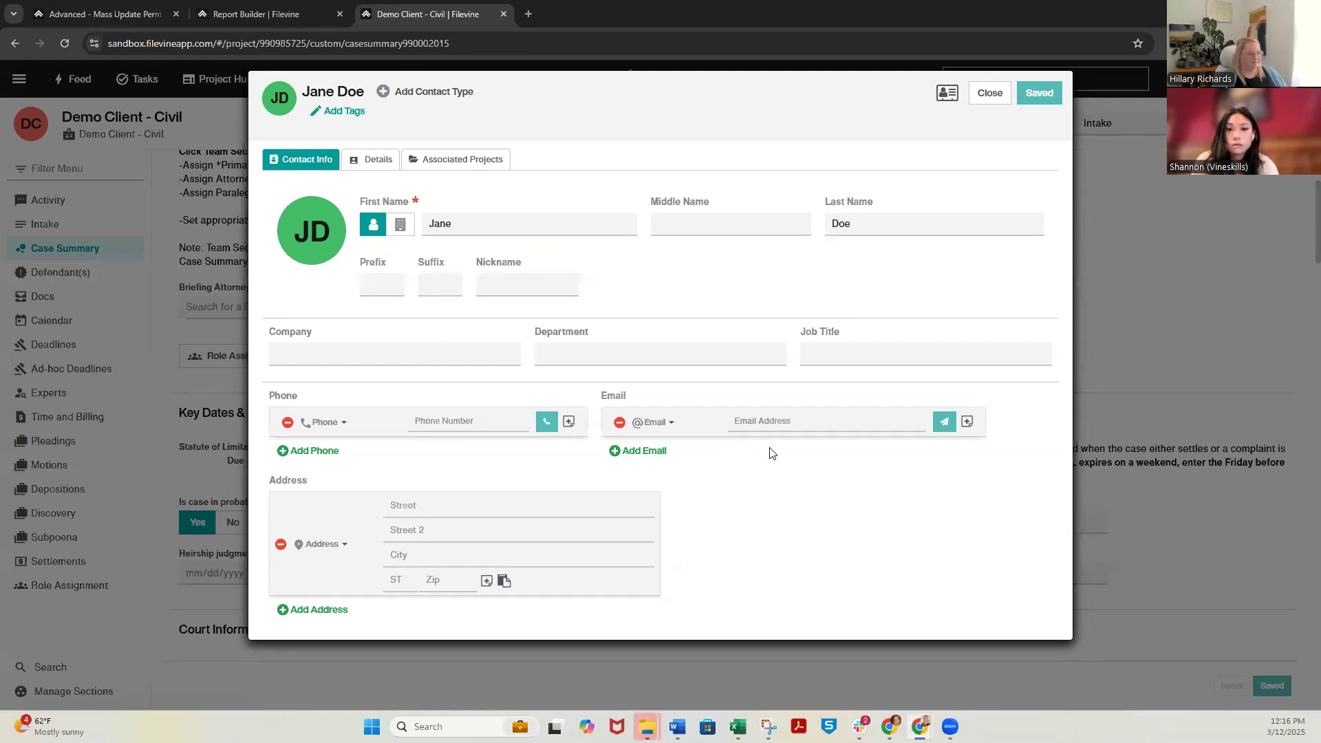
pyautogui.click(371, 160)
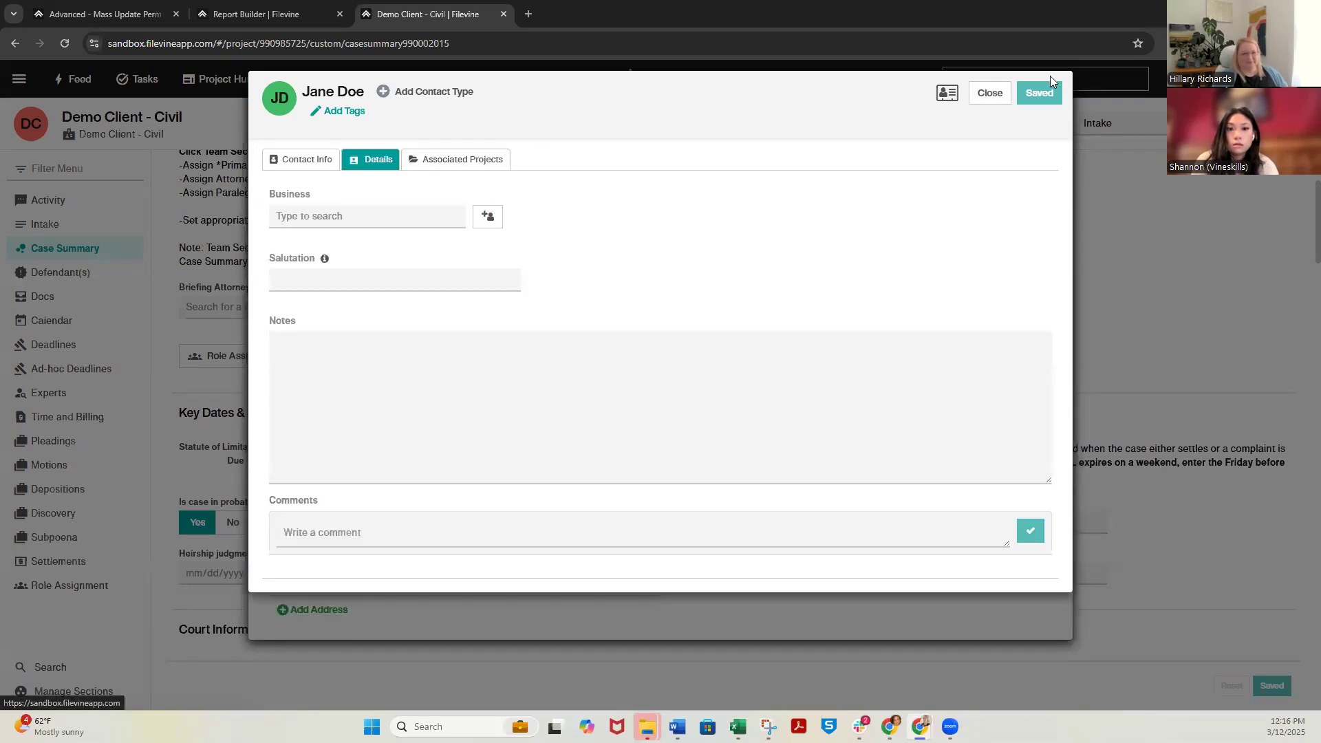
pyautogui.click(999, 98)
pyautogui.click(994, 96)
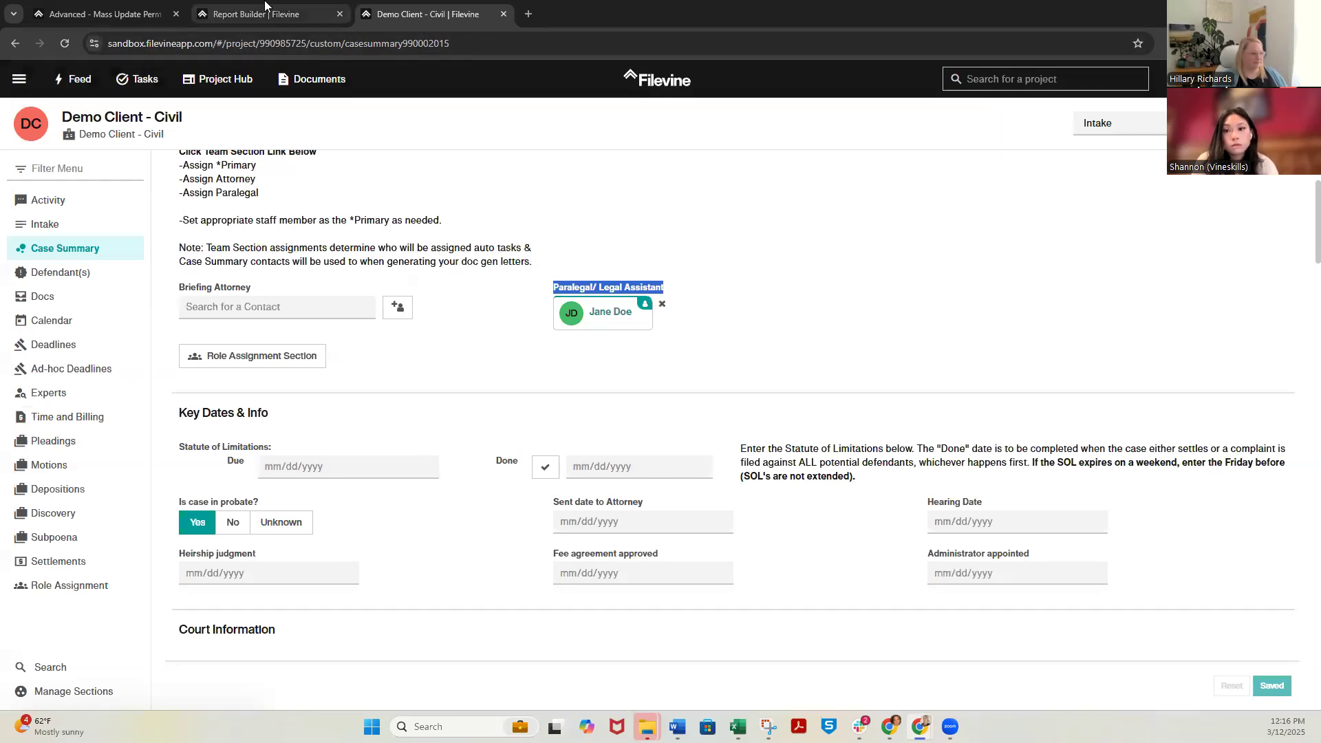
# Enable related data columns in the Report Builder and add the Paralegal/ Legal Assistant Full Name column to the report
pyautogui.click(250, 7)
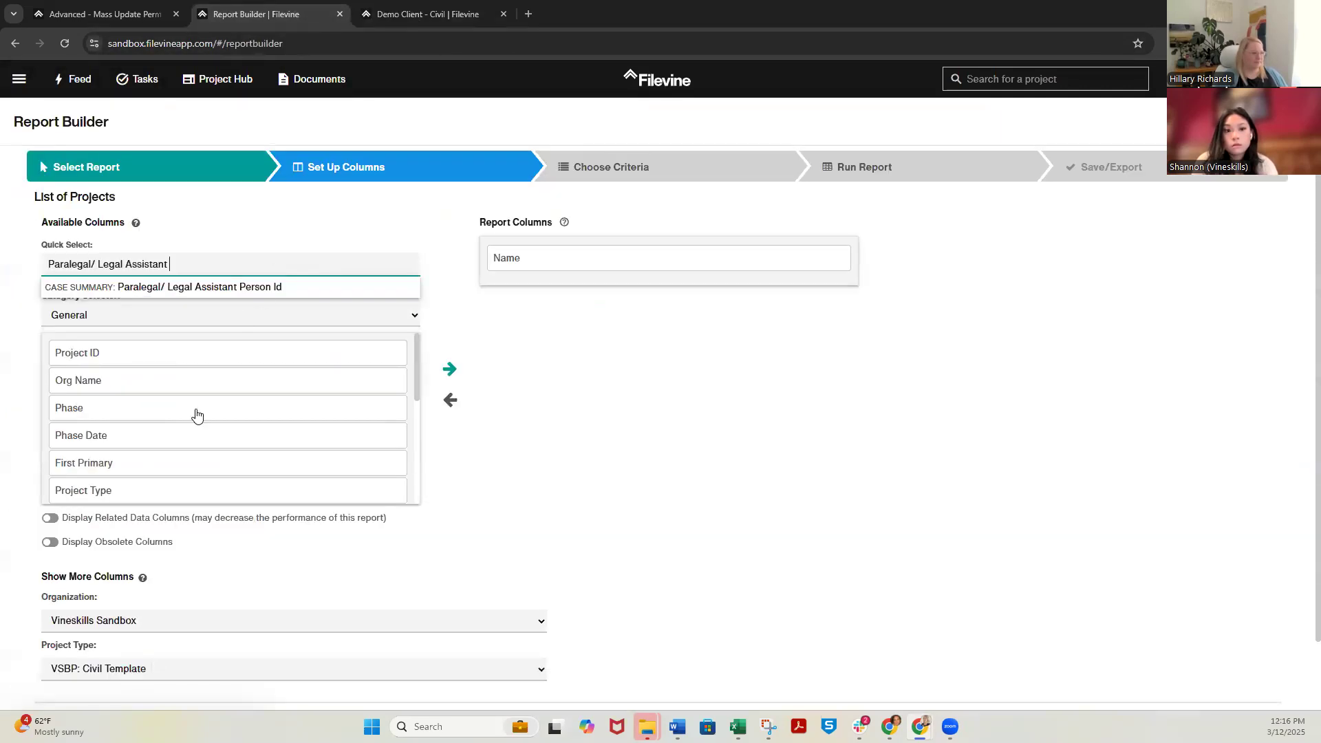
pyautogui.click(50, 519)
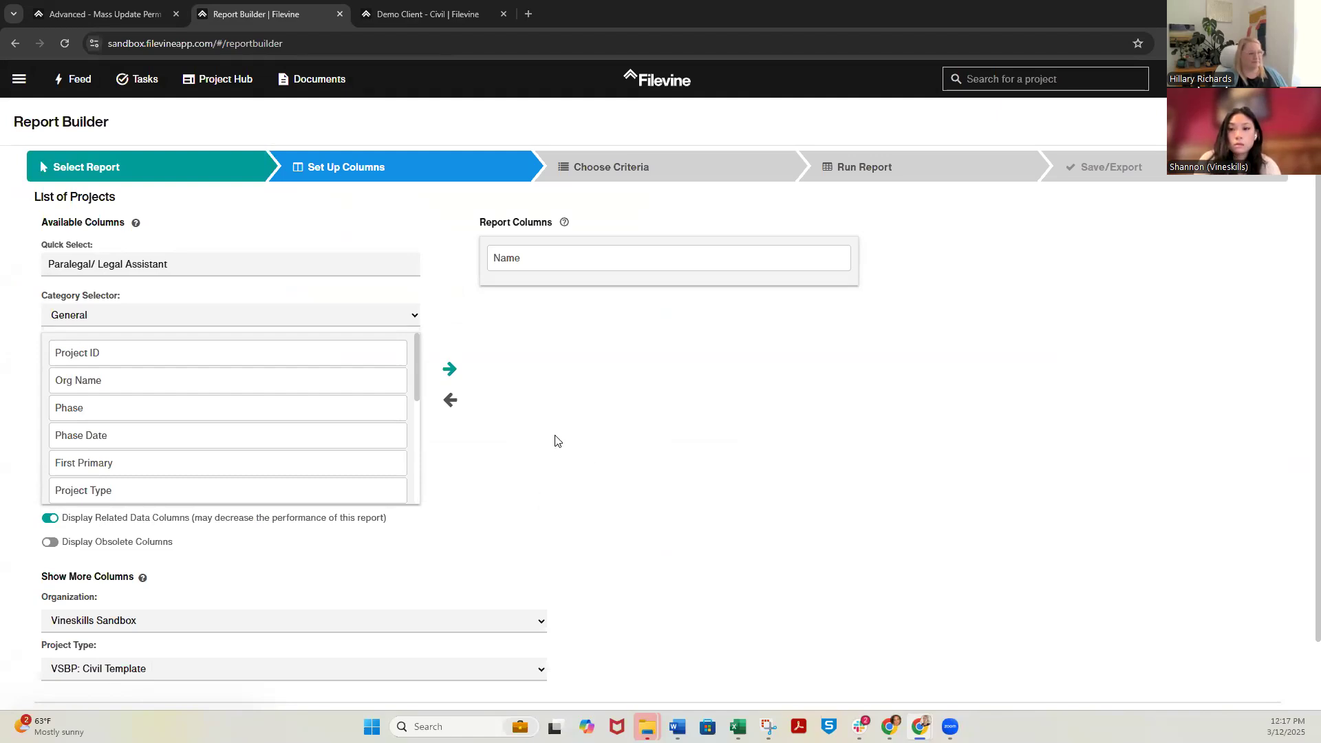
pyautogui.click(252, 265)
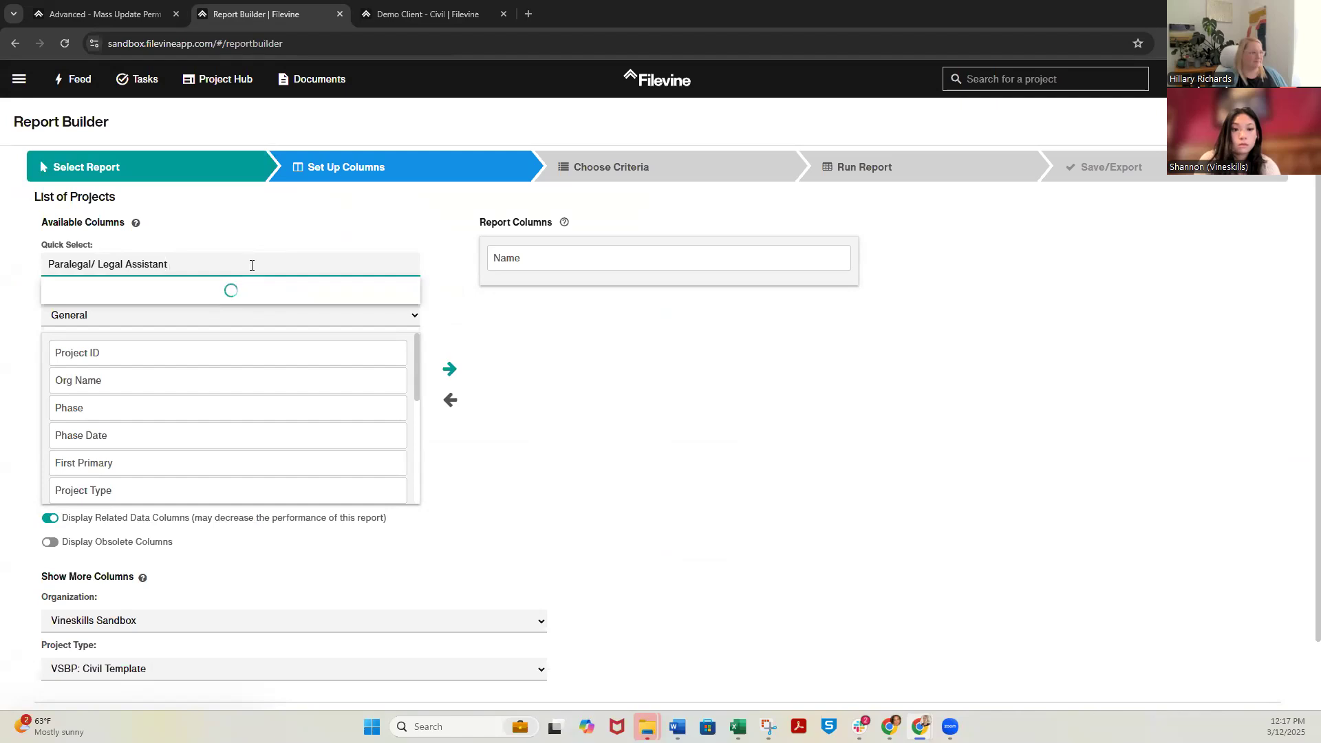
pyautogui.write('full')
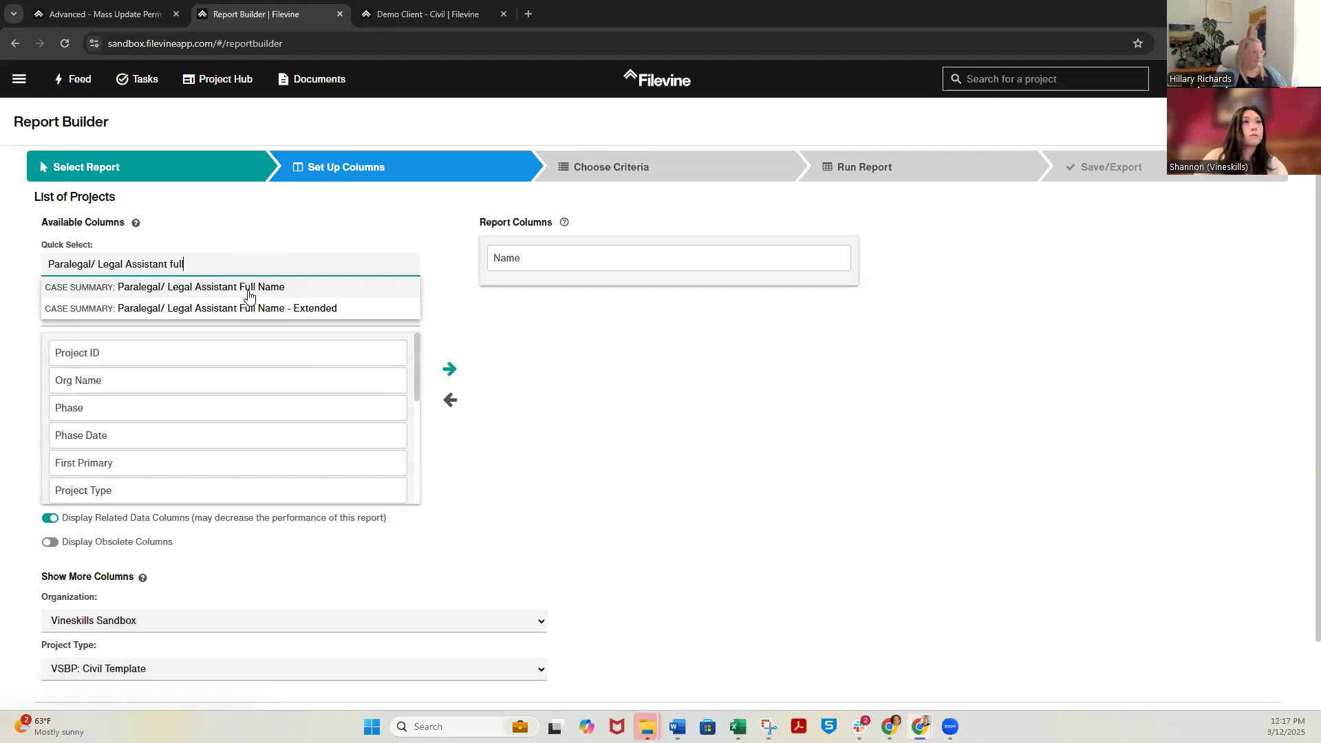
pyautogui.click(249, 295)
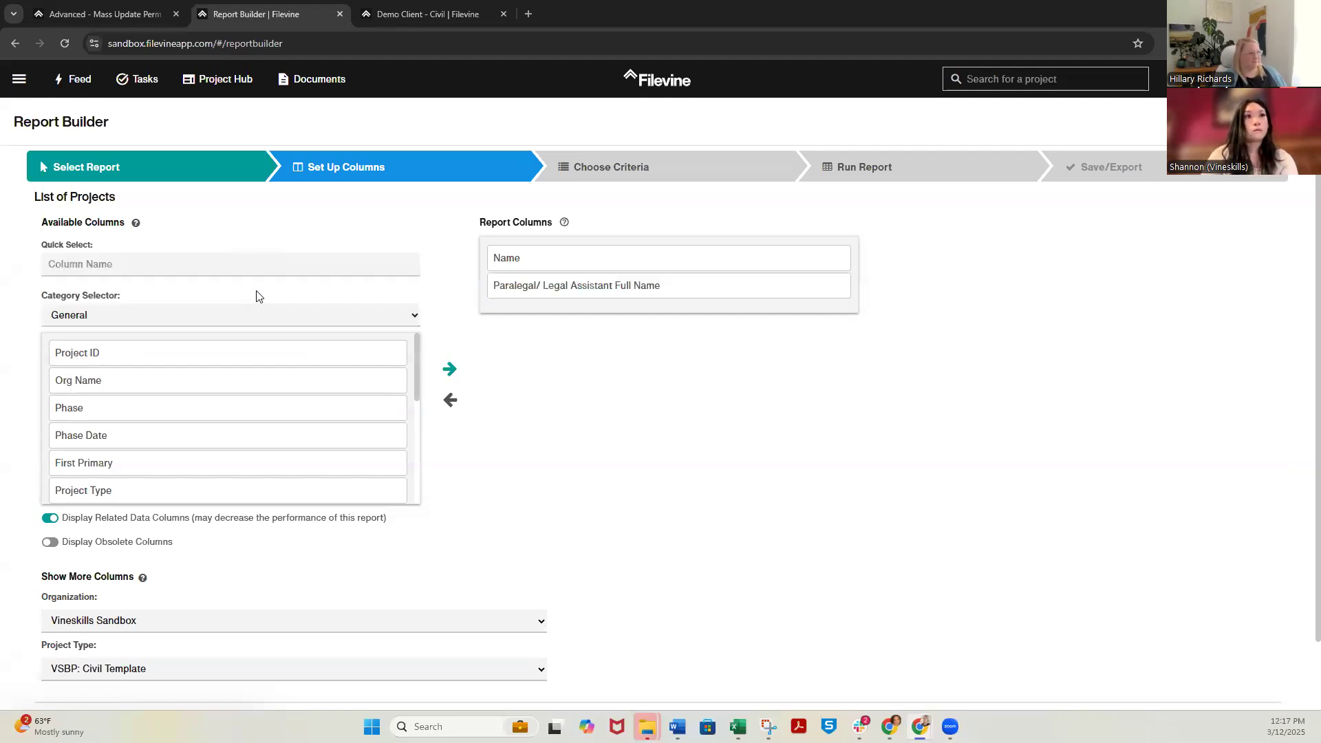
# Try out the Include Archived Projects criterion set to Yes, and remove it from the report criteria
pyautogui.click(610, 165)
pyautogui.click(255, 237)
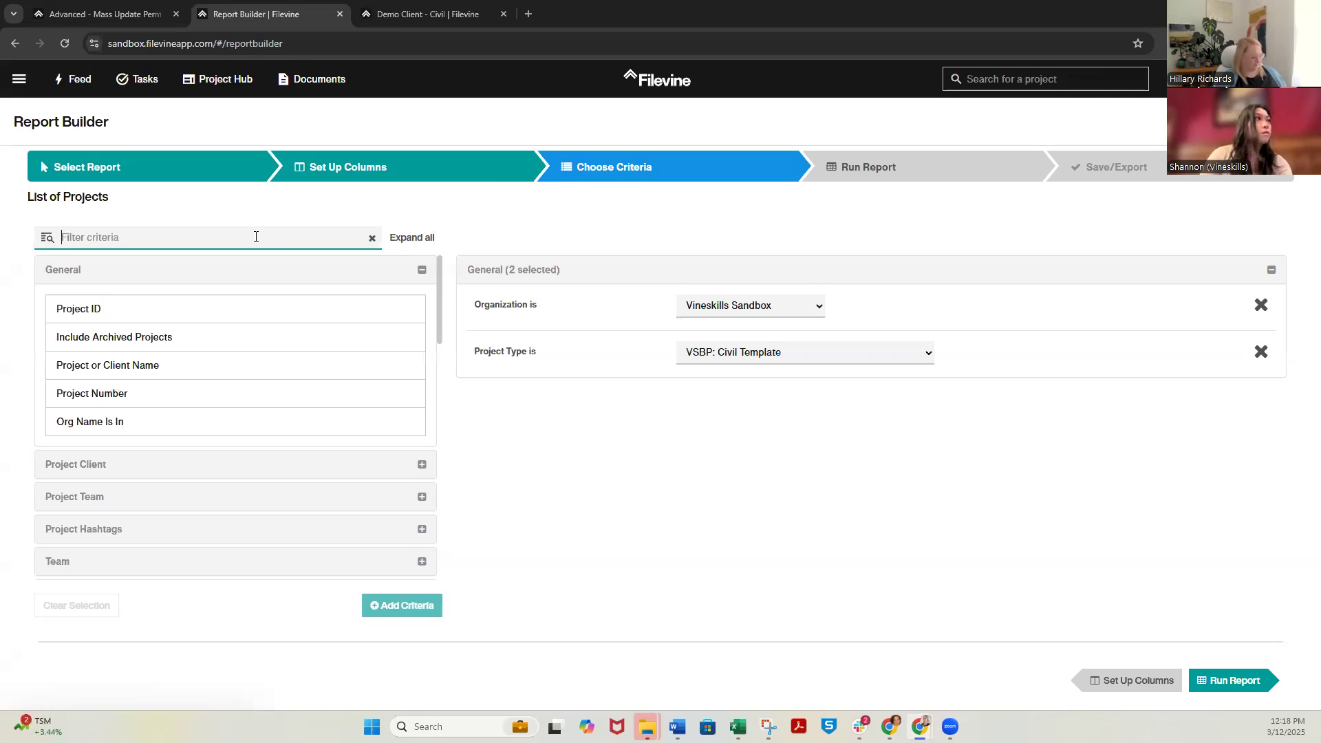
pyautogui.write('archive')
pyautogui.doubleClick(227, 323)
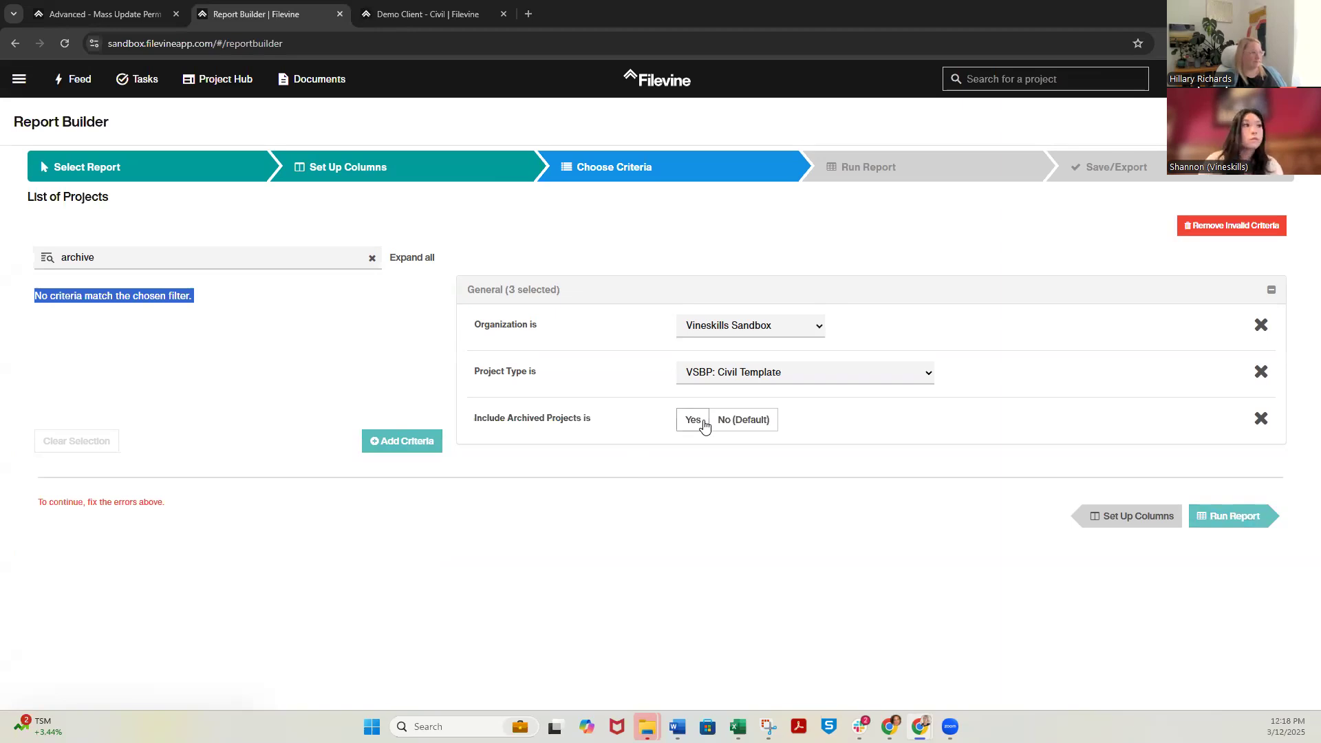
pyautogui.click(705, 426)
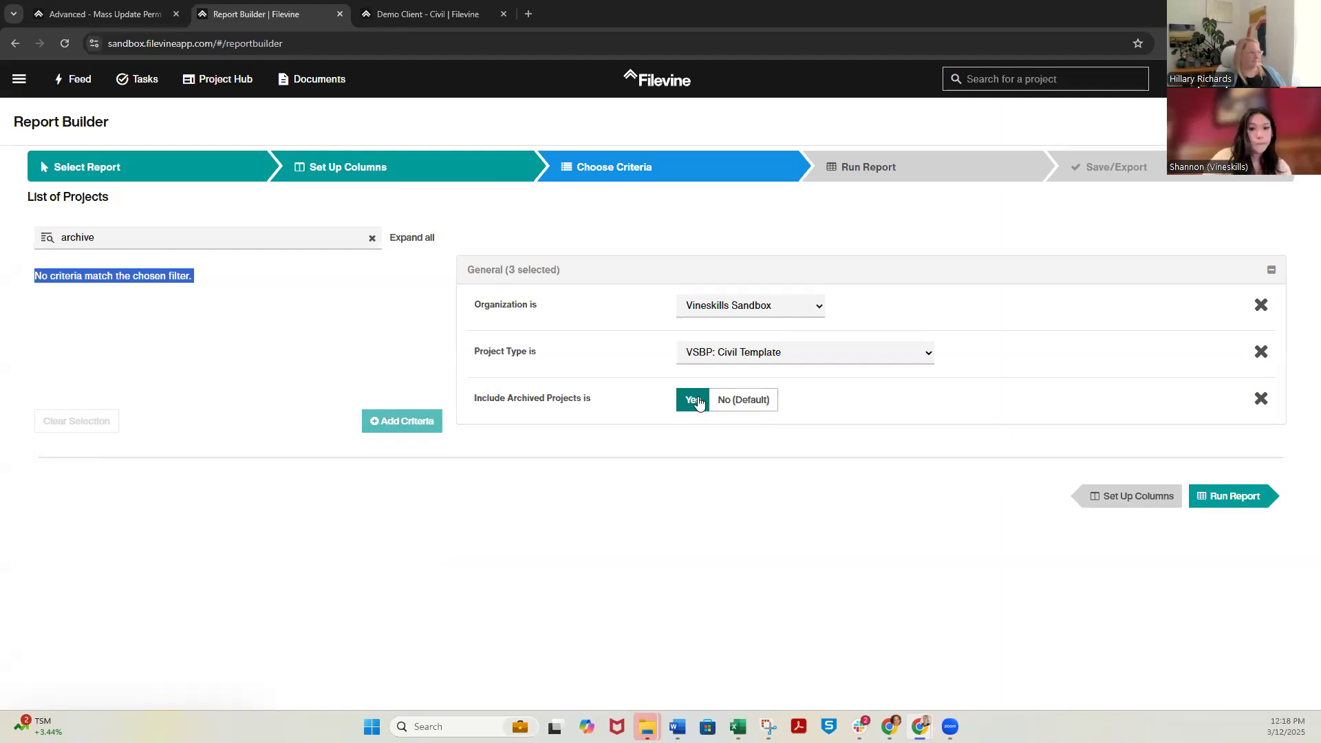
pyautogui.click(1259, 402)
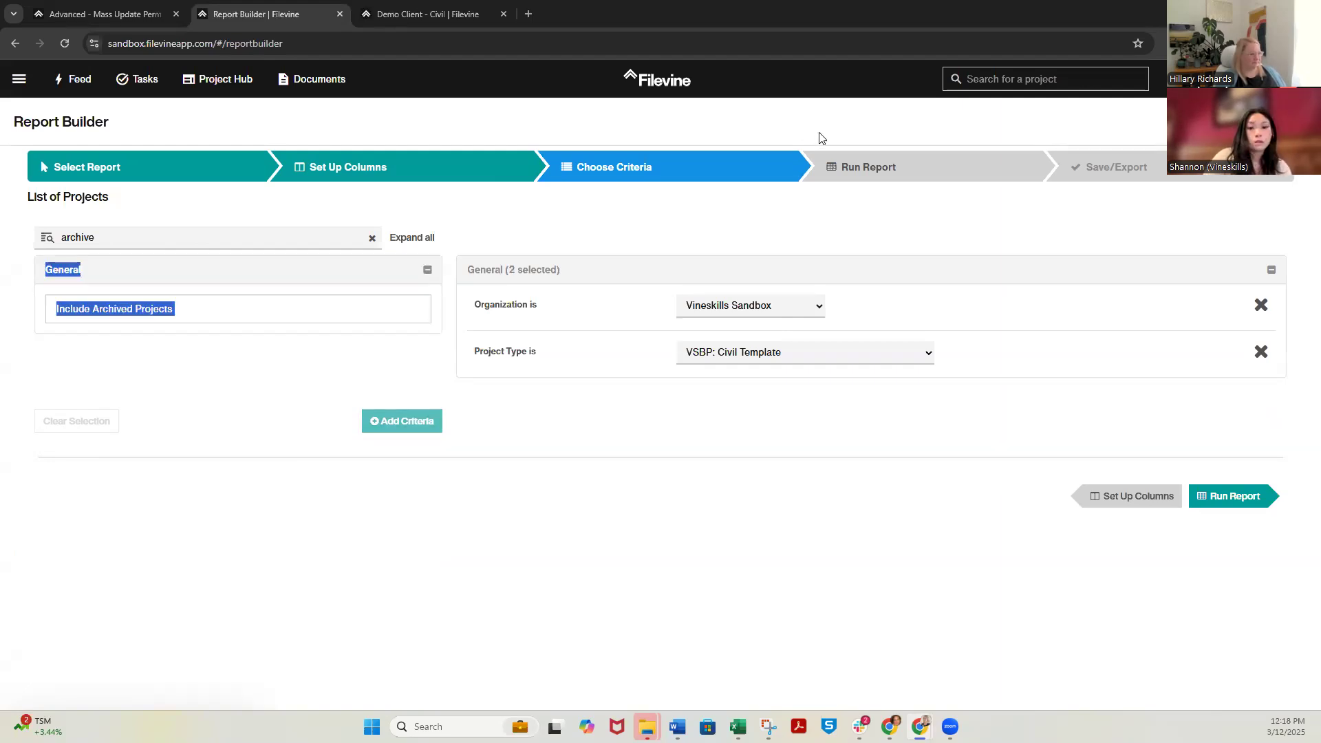
# Search the report criteria for Paralegal/ Legal Assistant and add the Case Summary: Paralegal/ Legal Assistant Has Any Email criterion
pyautogui.click(852, 172)
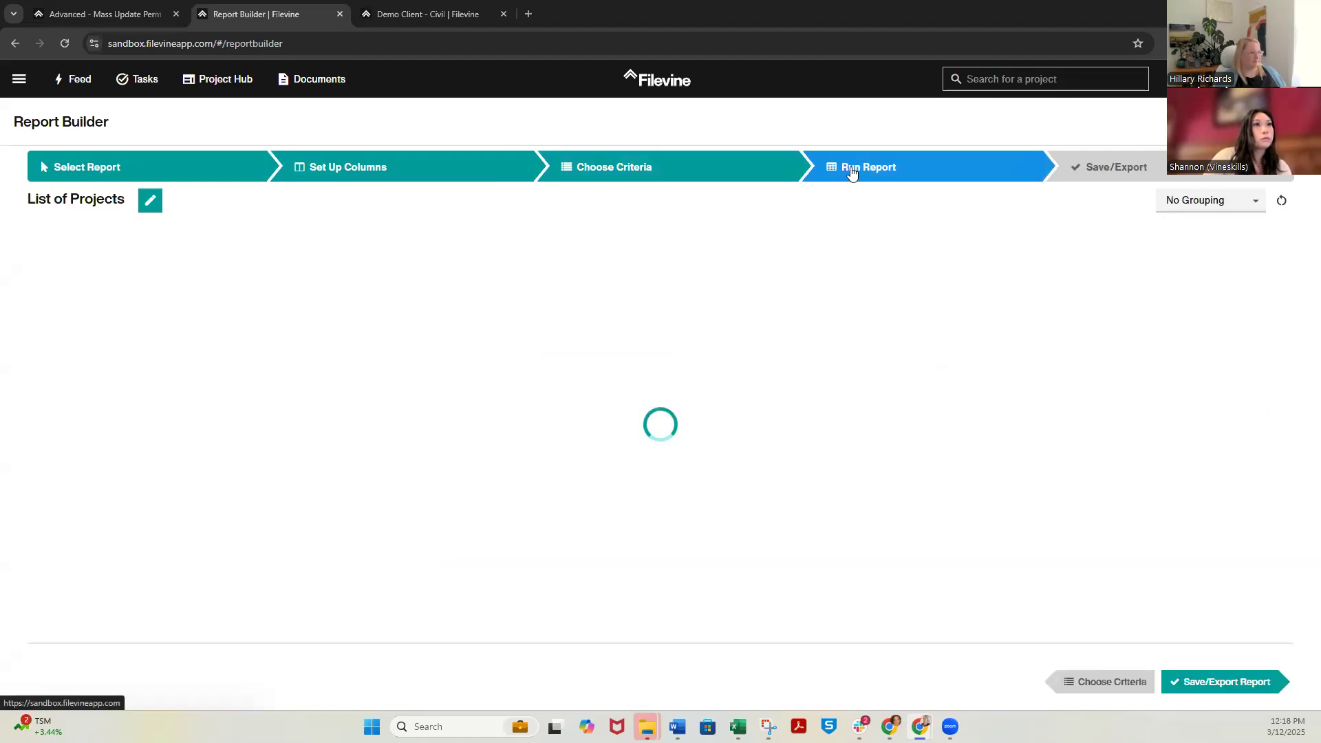
pyautogui.click(506, 173)
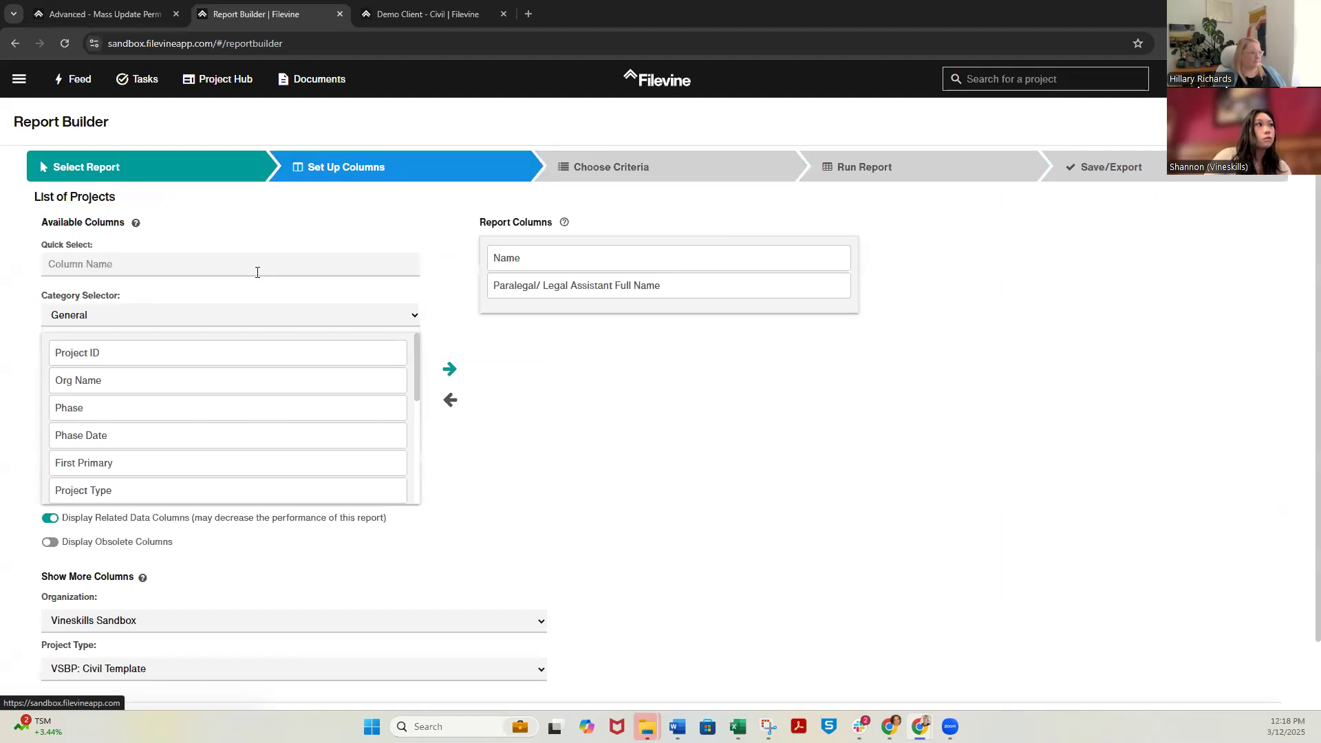
pyautogui.click(671, 172)
pyautogui.click(229, 231)
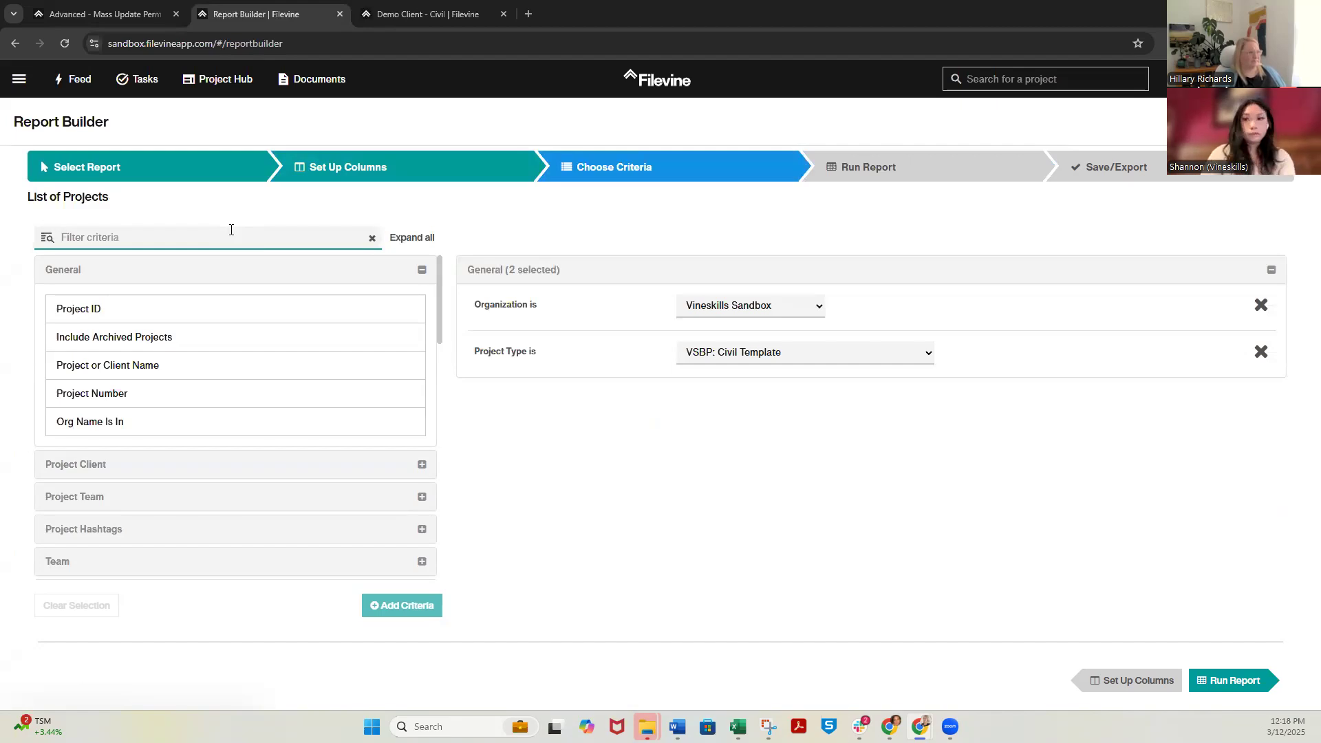
pyautogui.write('Paralegal/ Legal Assistant')
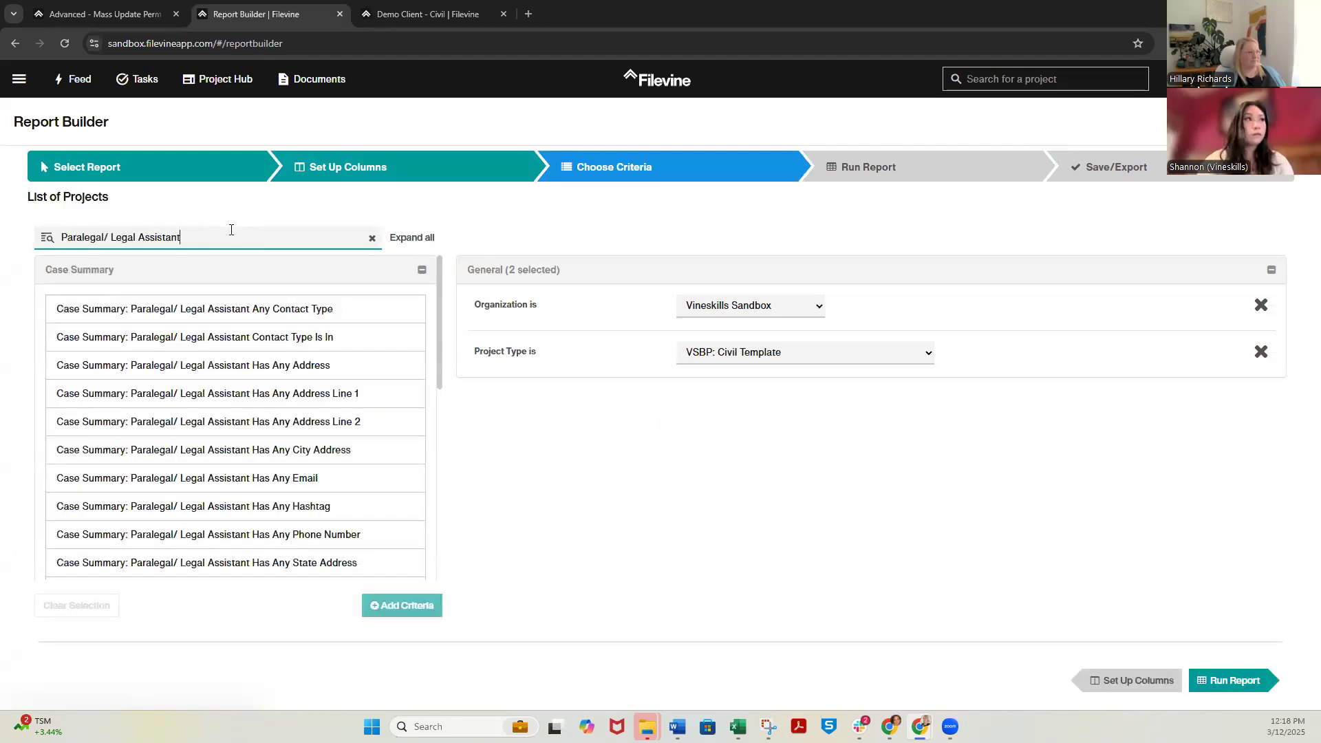
pyautogui.click(275, 480)
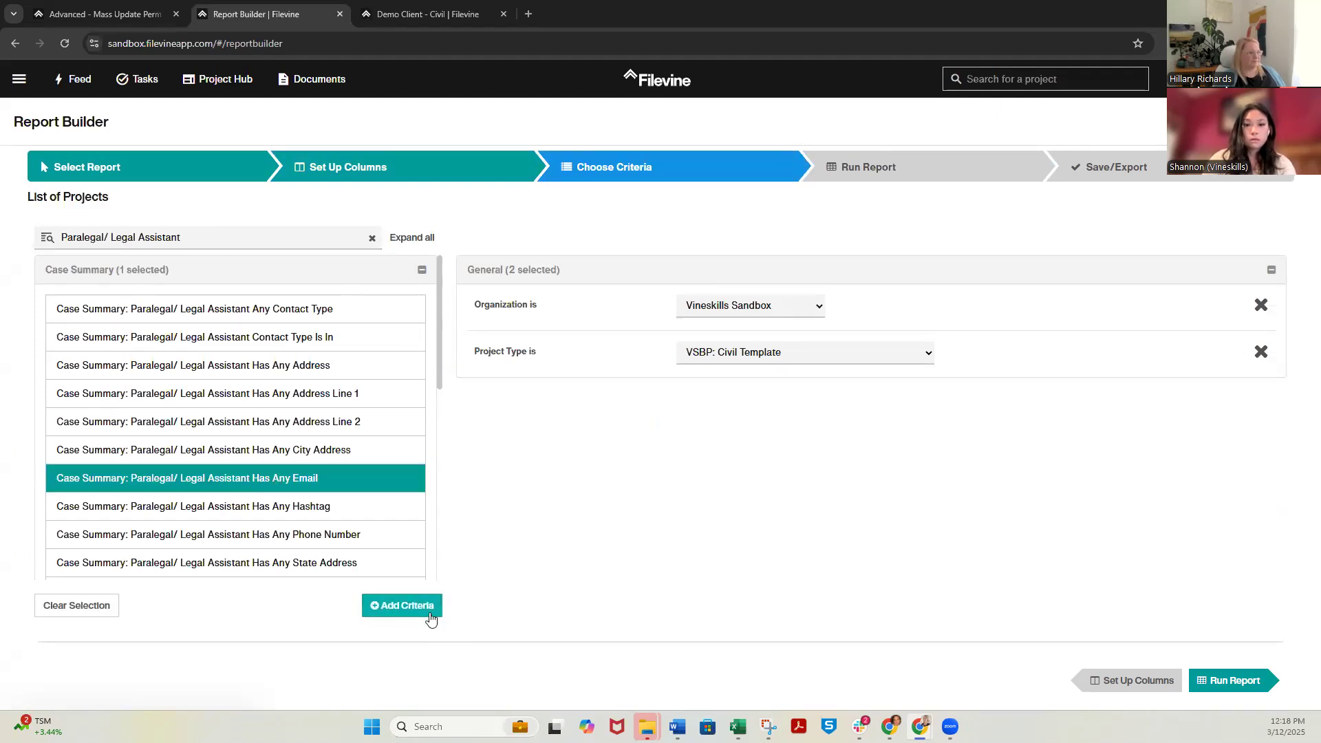
pyautogui.click(432, 611)
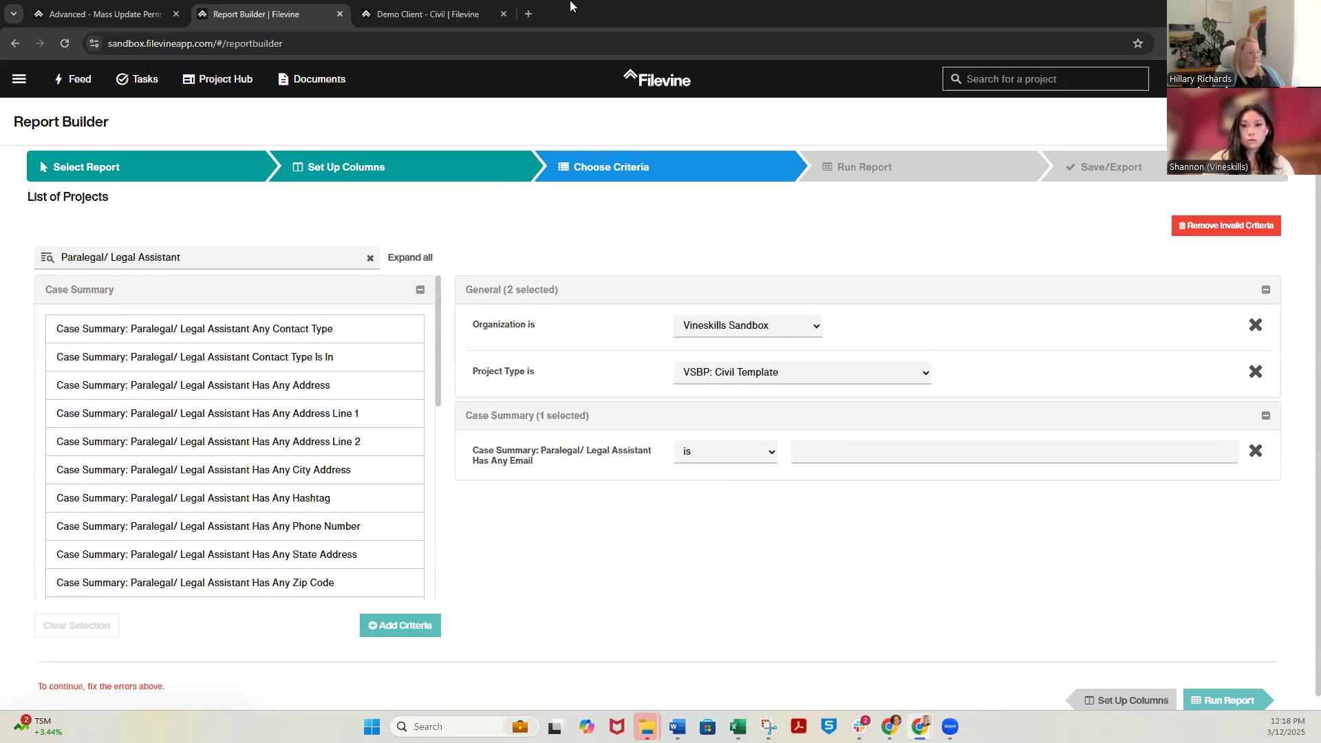
# Add an email address to the paralegal's contact card in the Demo Client - Civil Case Summary, save the contact, and close the card
pyautogui.click(450, 7)
pyautogui.click(605, 313)
pyautogui.click(769, 426)
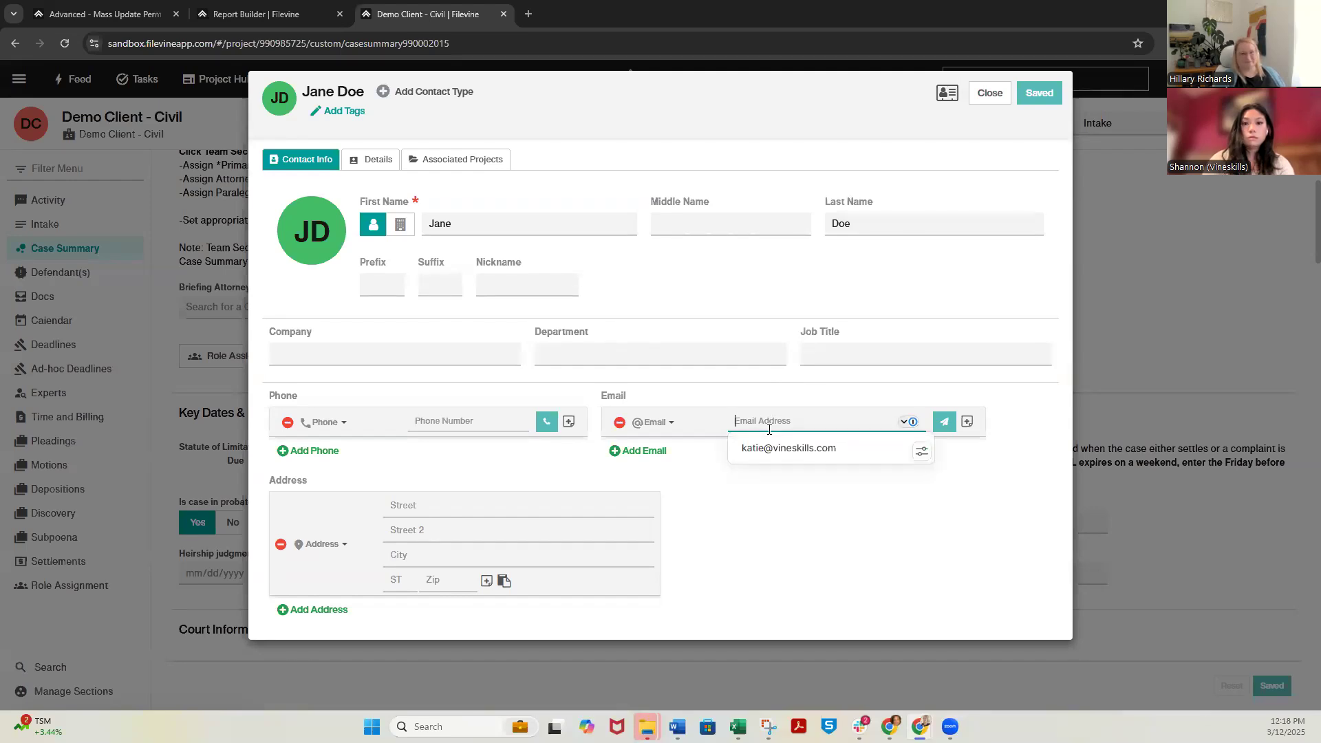
pyautogui.write('janedoe@email.com')
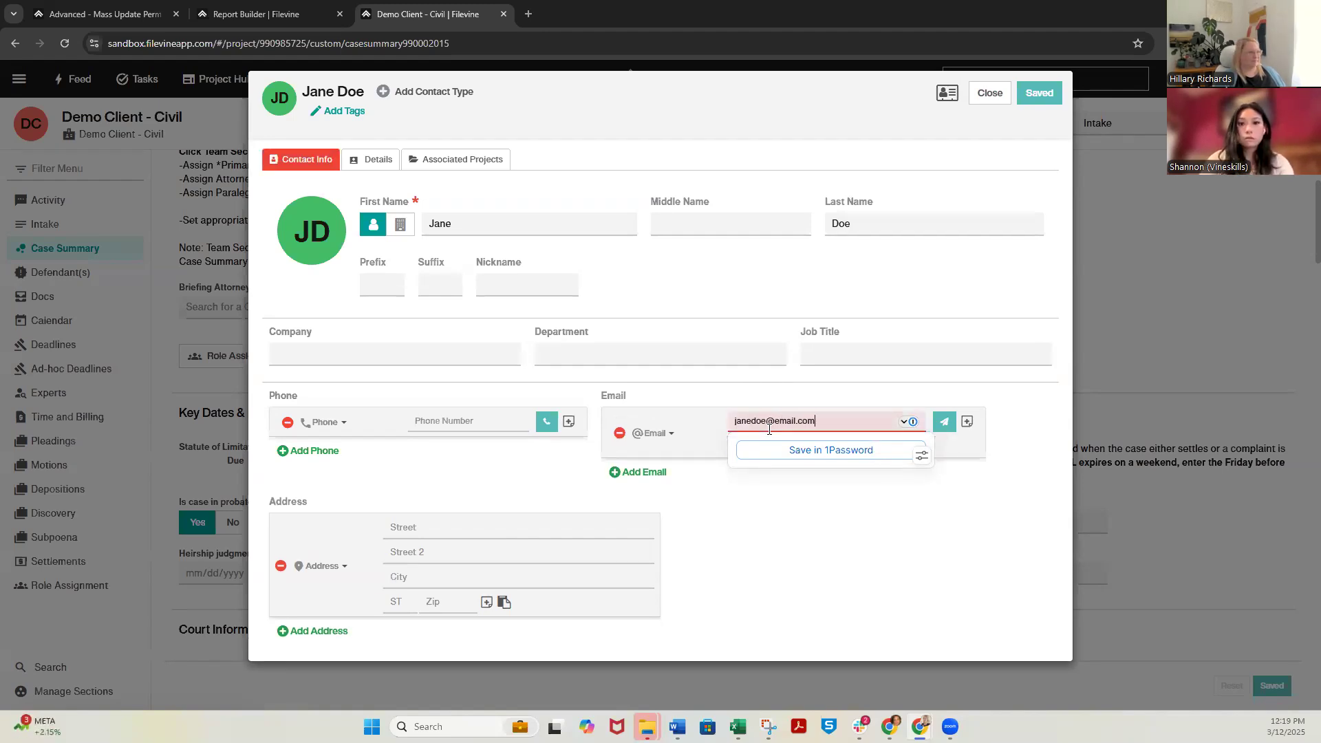
pyautogui.click(1039, 95)
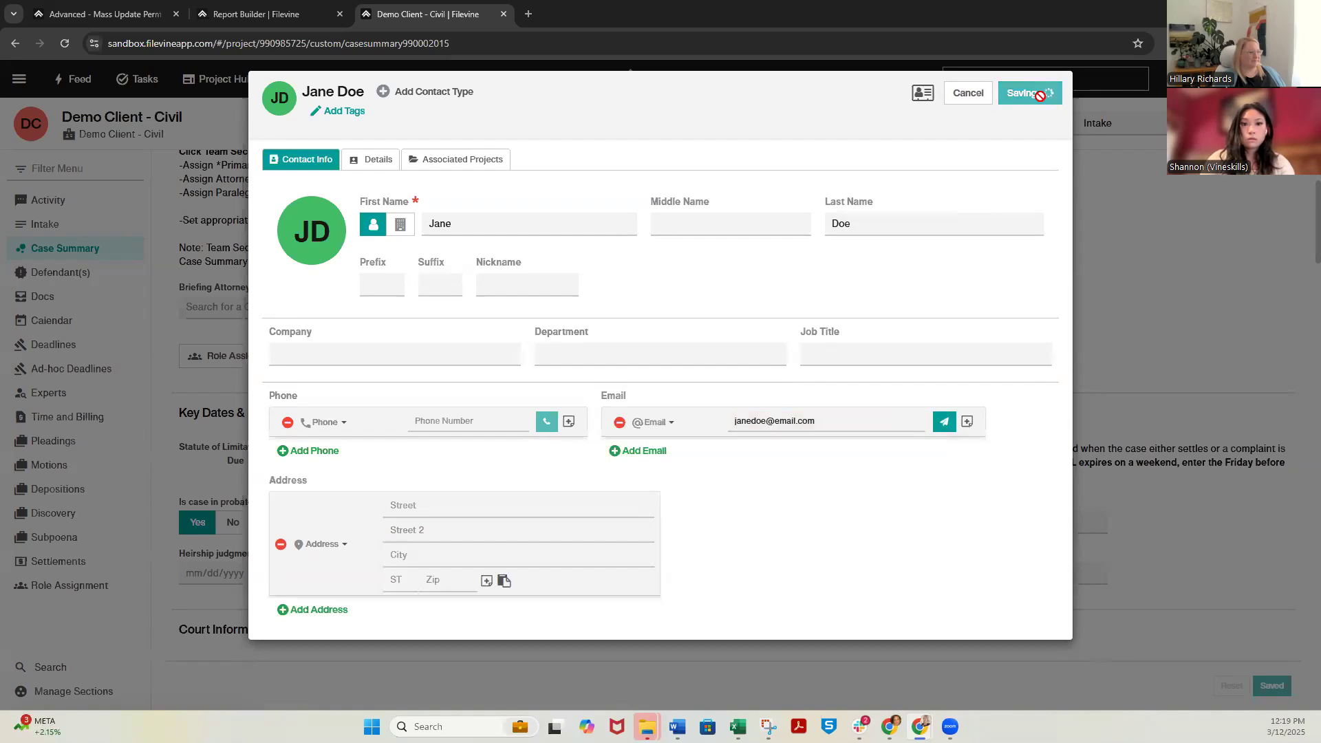
pyautogui.click(973, 94)
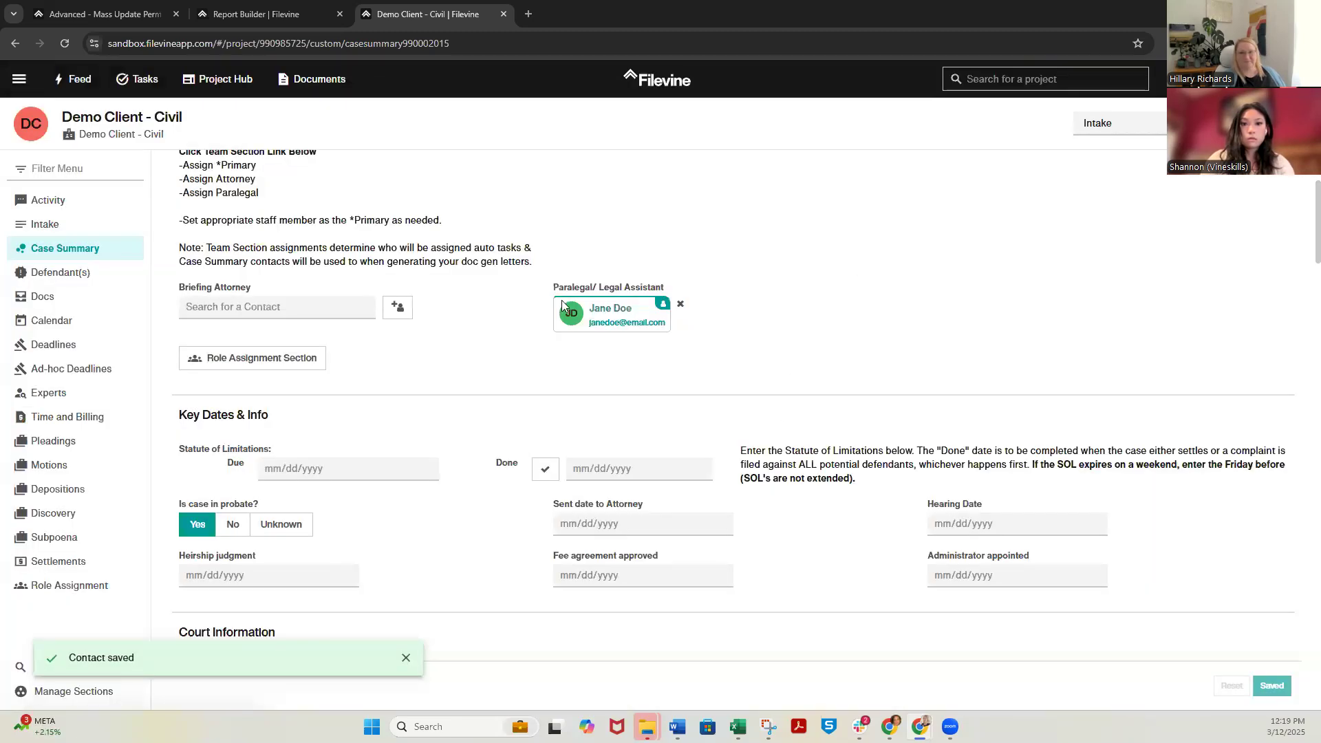
# In the Report Builder, set the Paralegal/ Legal Assistant Has Any Email criterion to contains the paralegal's full name without a space
pyautogui.click(256, 13)
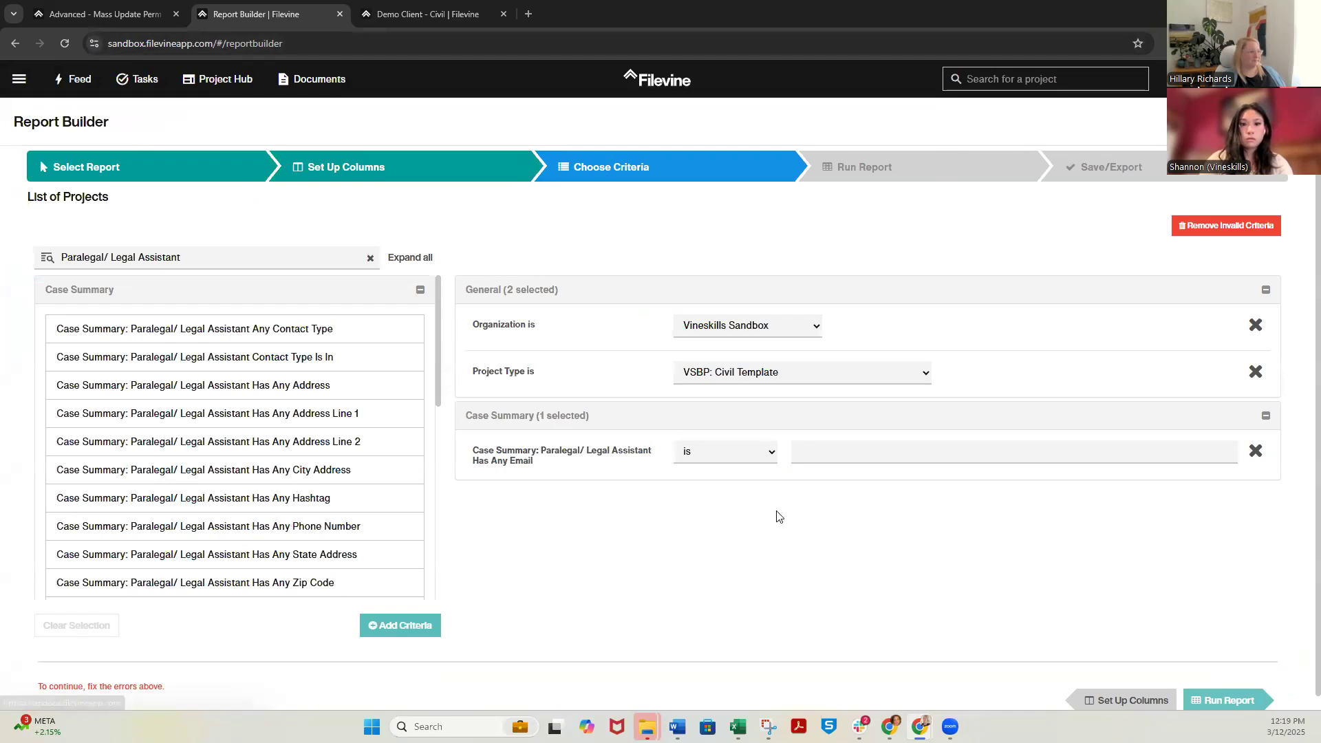
pyautogui.click(836, 458)
pyautogui.write('Jane')
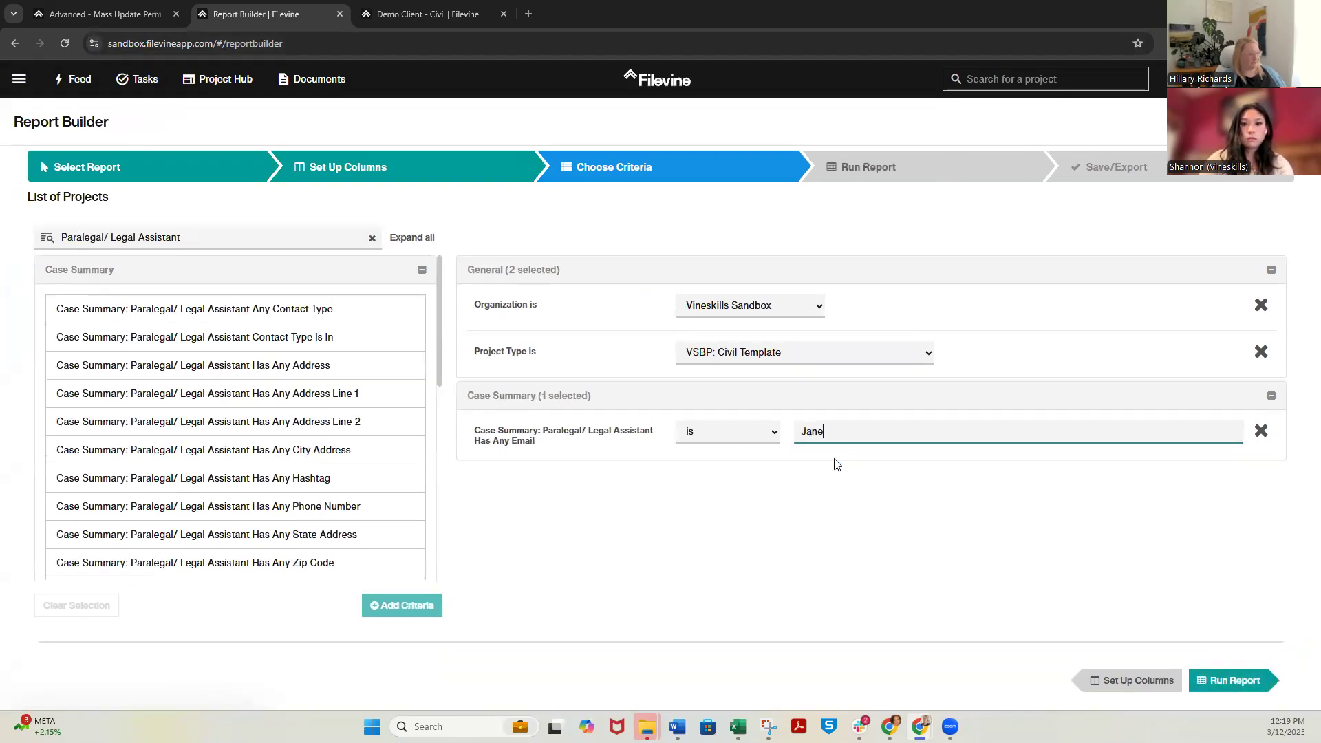
pyautogui.click(724, 436)
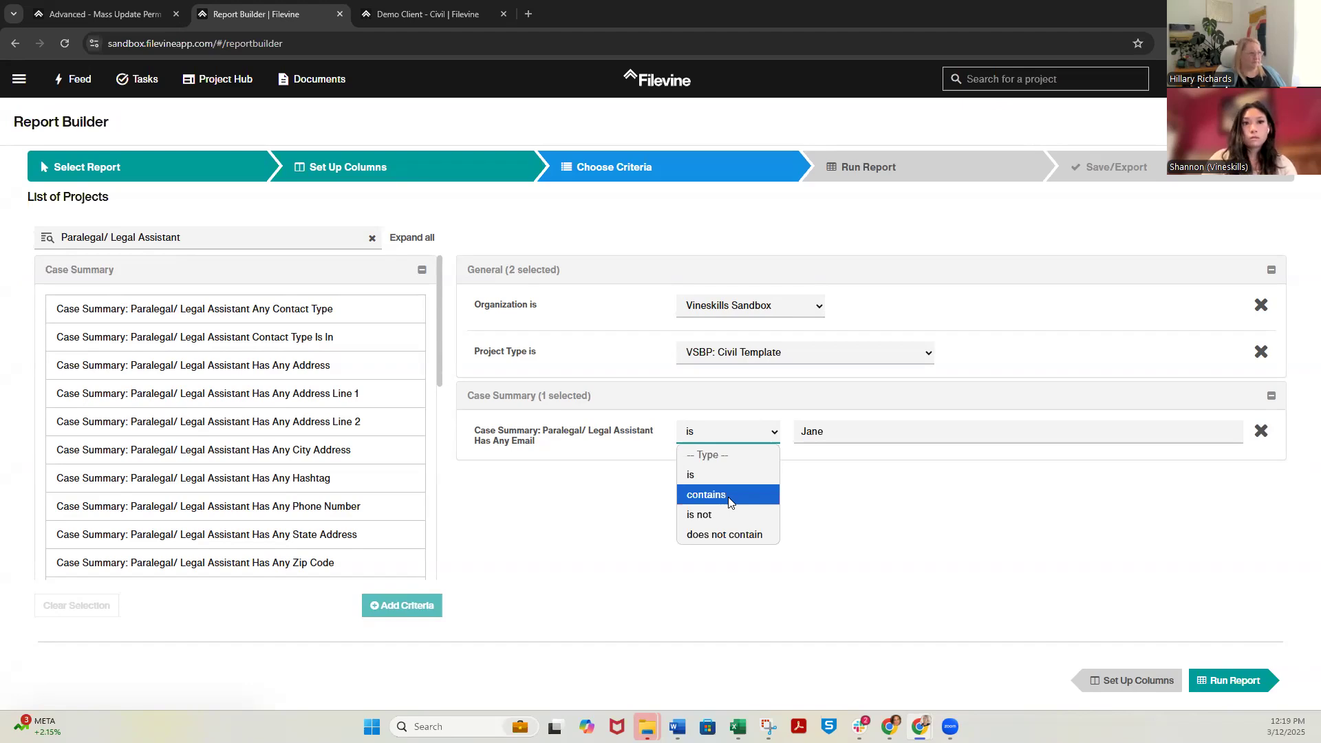
pyautogui.click(730, 495)
pyautogui.click(851, 437)
pyautogui.write('Doe')
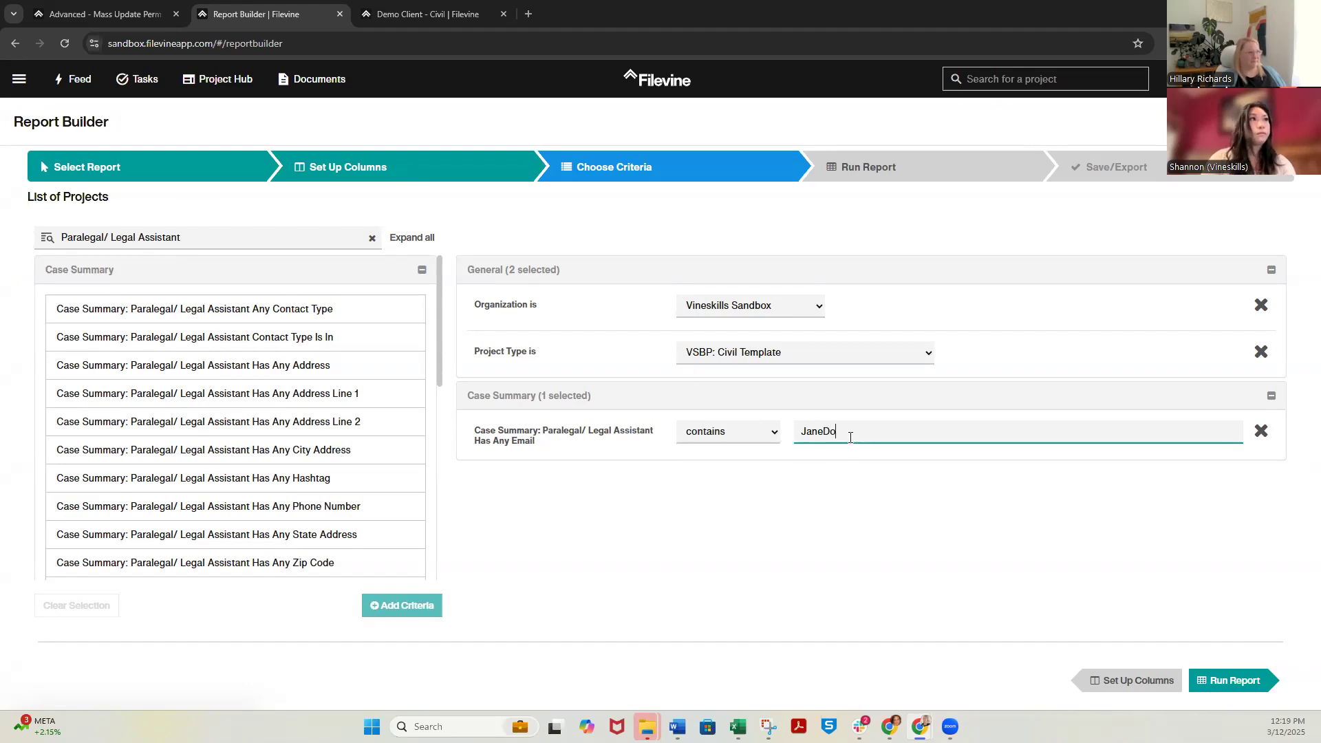
# Run the List of Projects report and save a copy of its design, named "update" followed by the member's first name
pyautogui.click(855, 174)
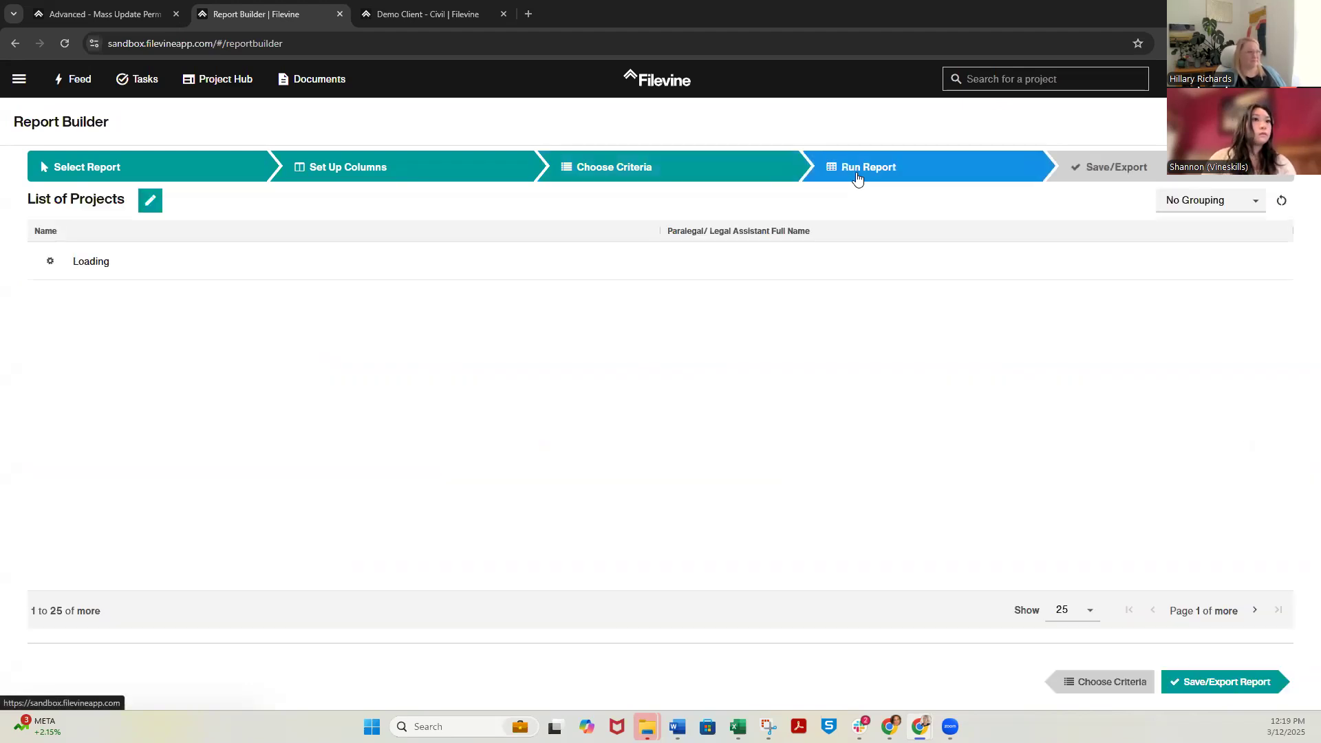
pyautogui.click(1105, 178)
pyautogui.click(966, 173)
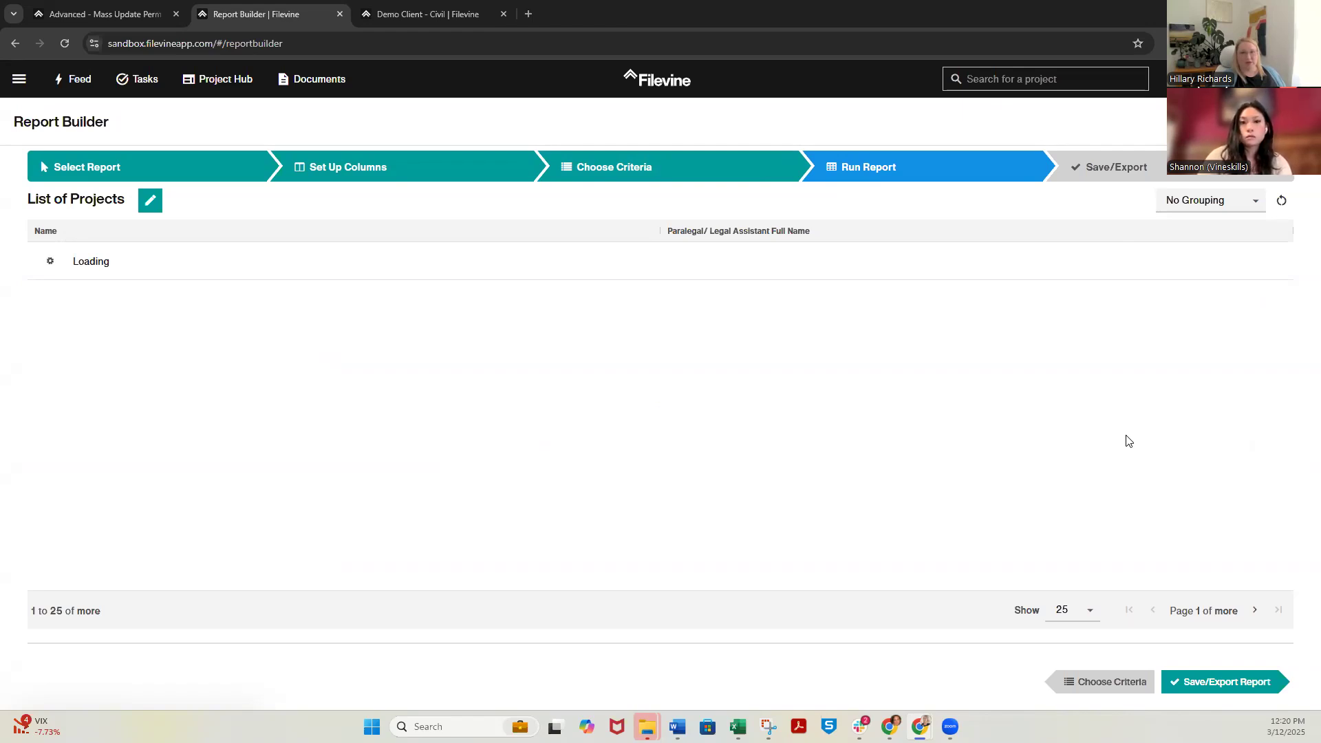
pyautogui.click(1159, 169)
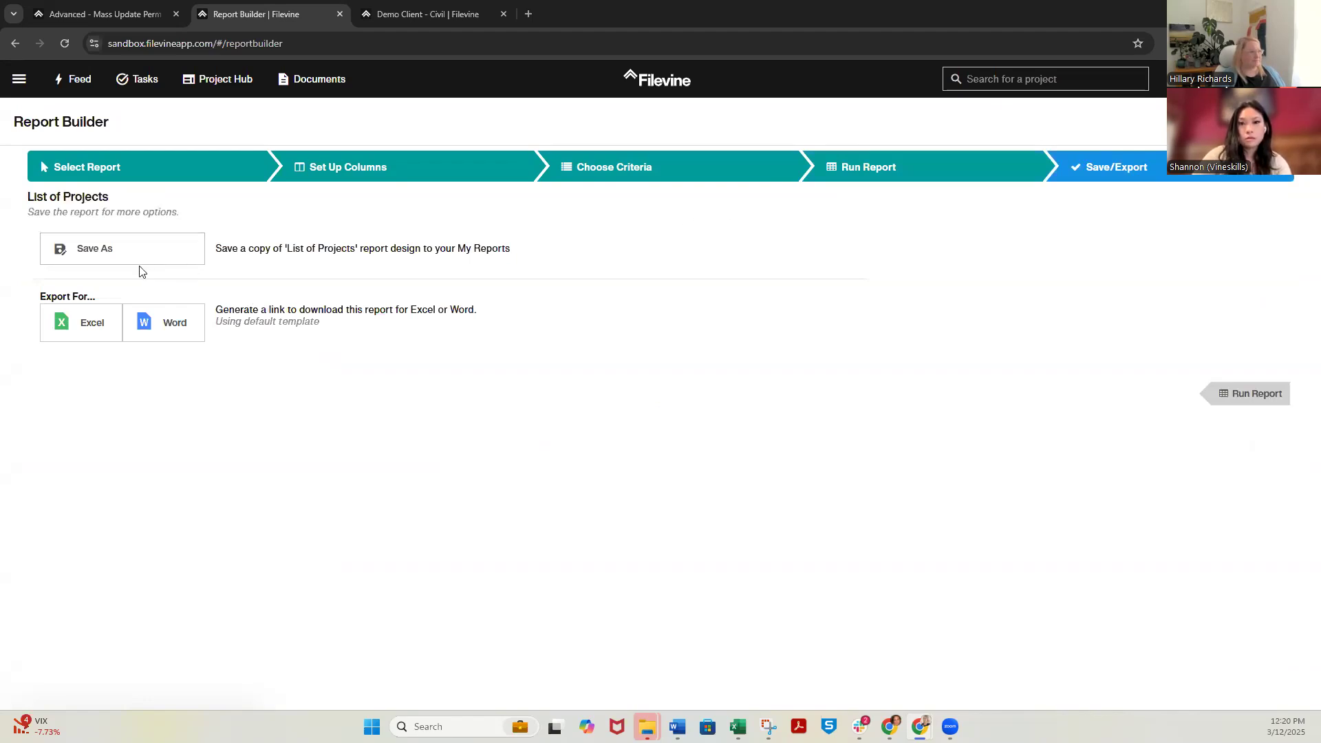
pyautogui.click(157, 256)
pyautogui.click(697, 391)
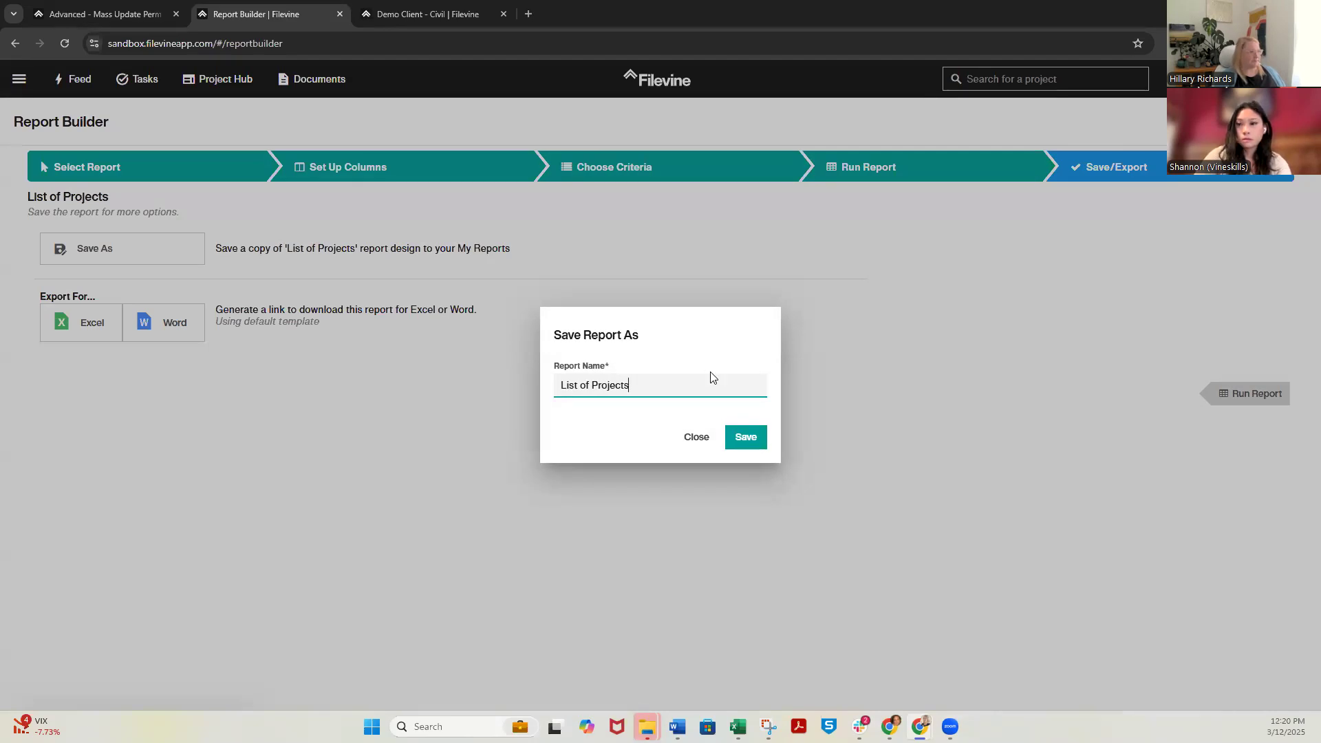
pyautogui.hotkey('ctrl', 'a')
pyautogui.write('update kati')
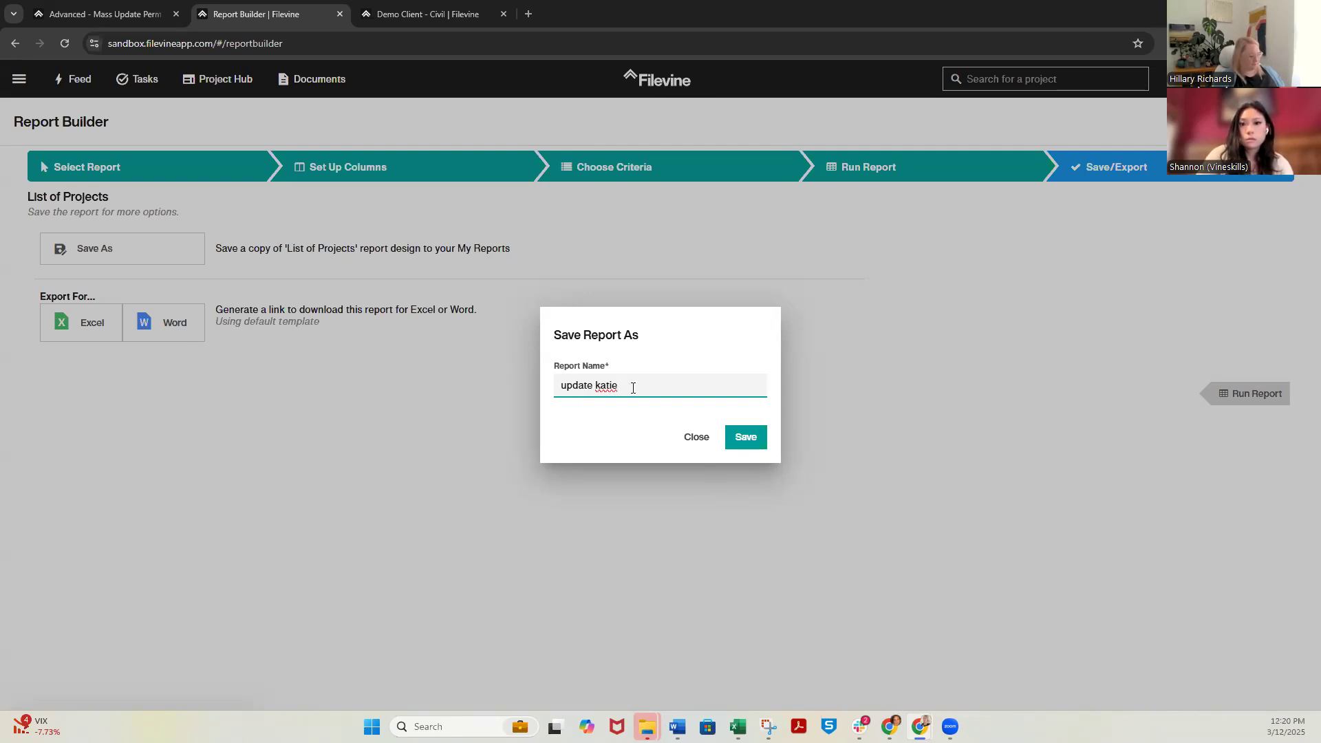
pyautogui.click(745, 438)
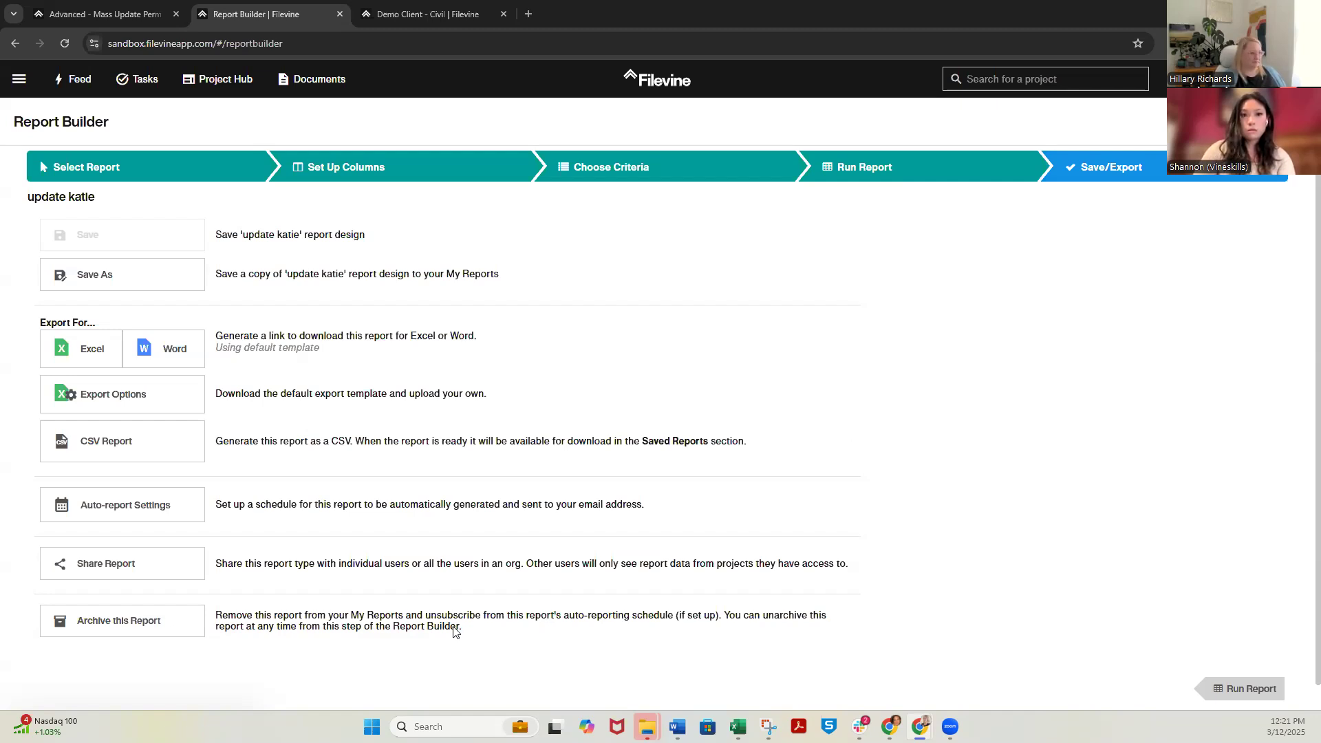
# Look up a colleague by first name among the users the saved report can be shared with, and close the sharing settings
pyautogui.click(115, 578)
pyautogui.click(554, 341)
pyautogui.write('hillar')
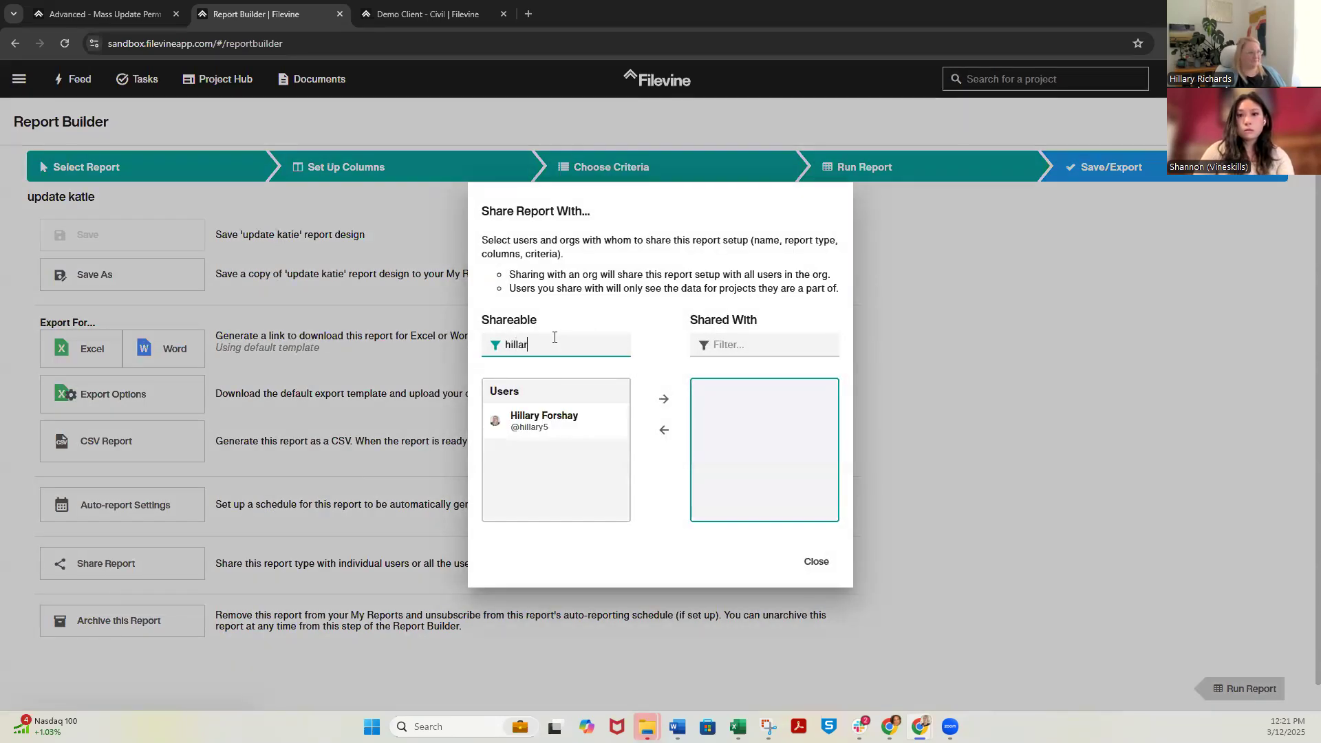
pyautogui.click(542, 427)
pyautogui.click(543, 428)
pyautogui.click(816, 561)
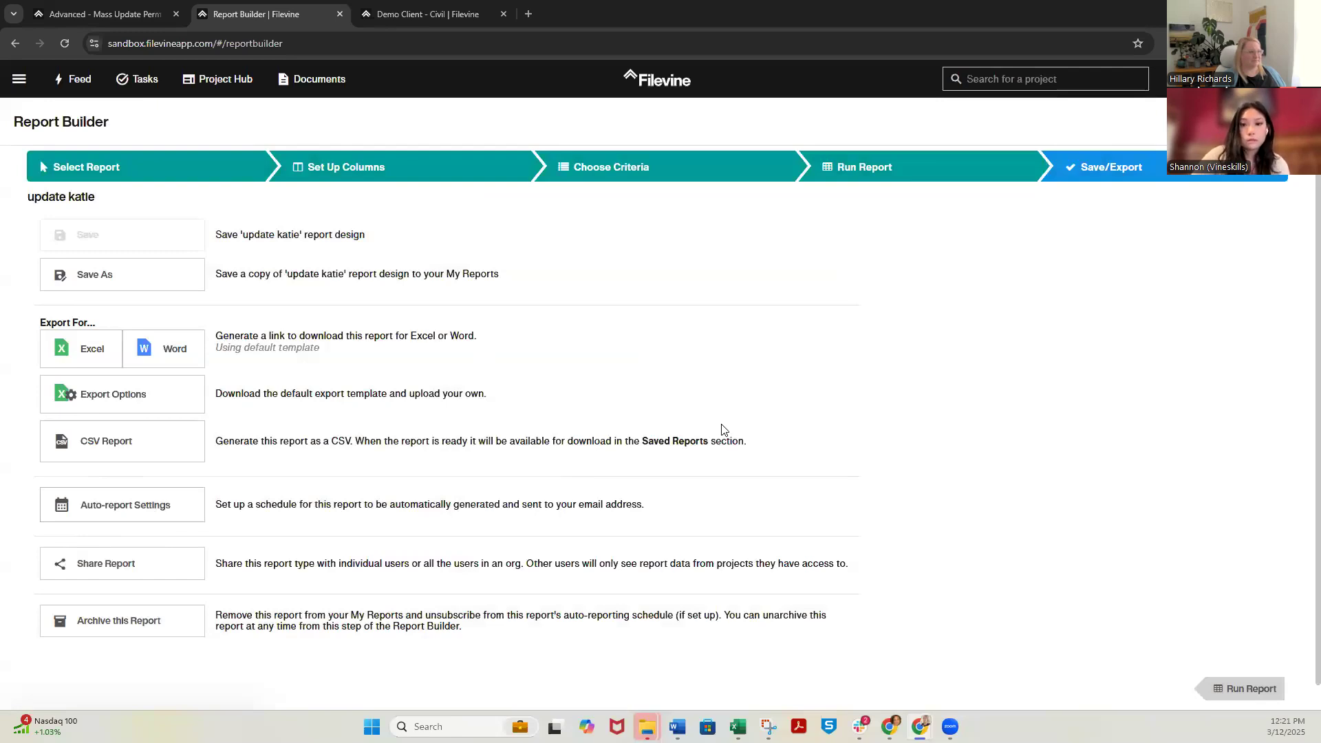
# Try out the Weekly schedule frequency in the report's auto-report settings, and cancel
pyautogui.click(112, 516)
pyautogui.click(509, 307)
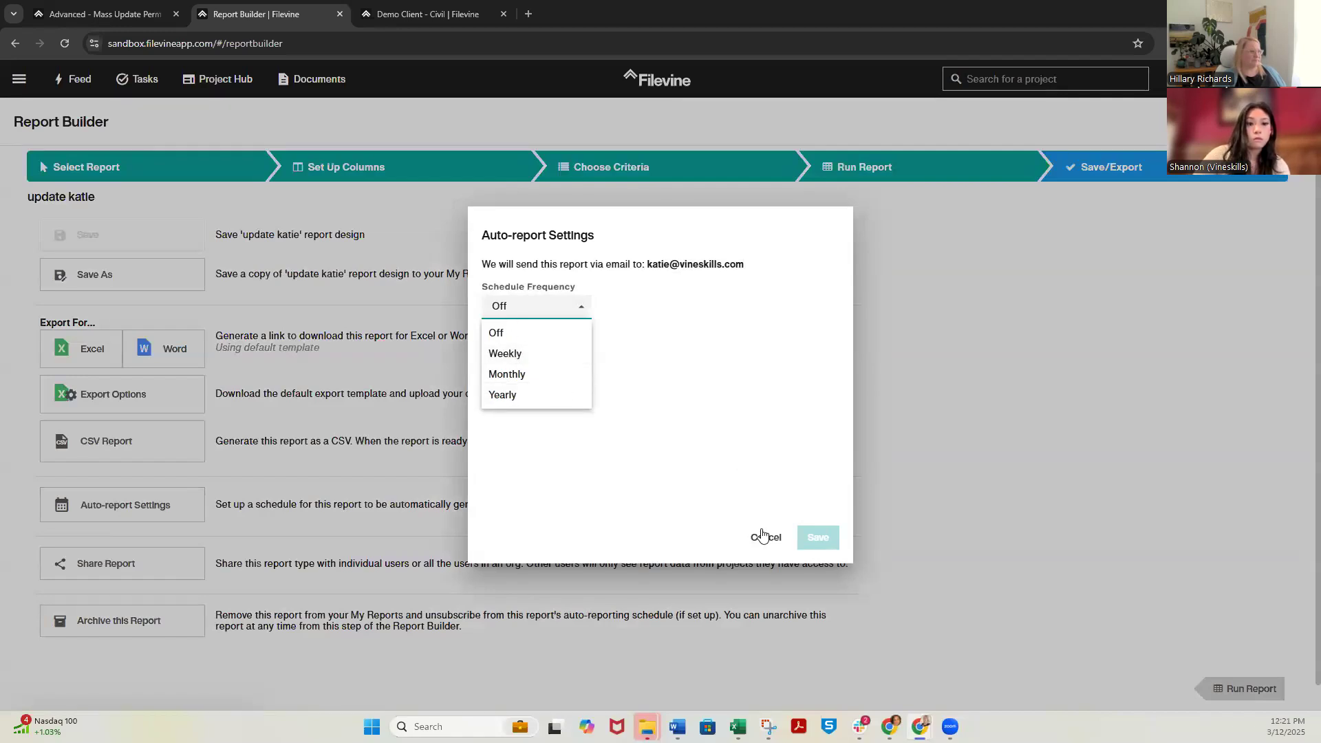
pyautogui.click(536, 353)
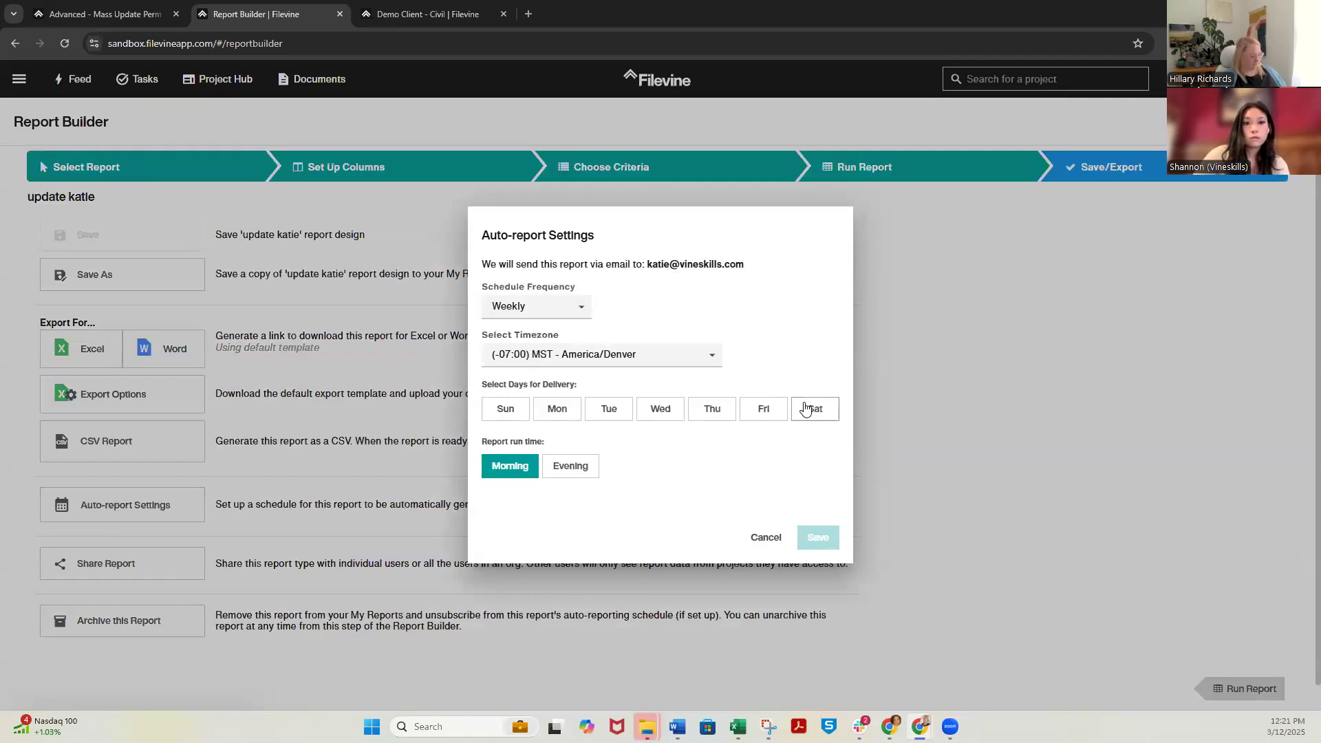
pyautogui.click(765, 537)
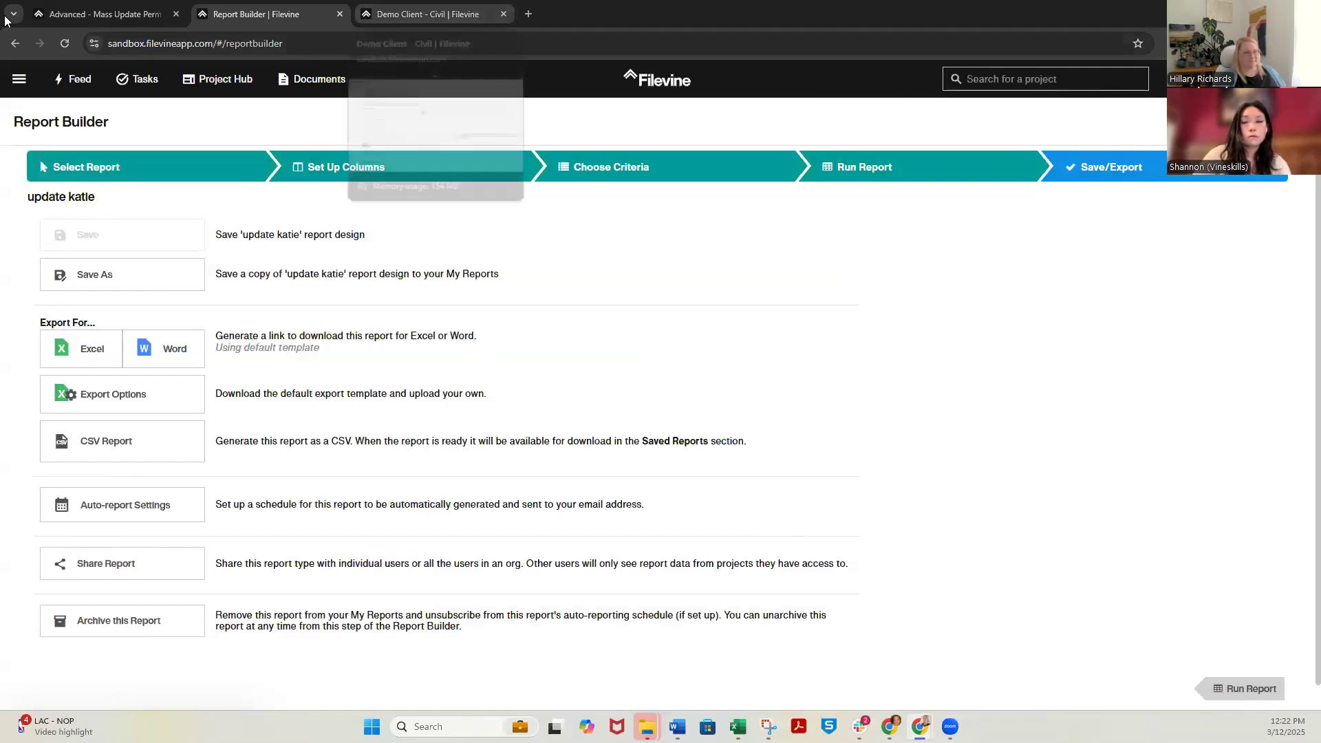
# Start a Mass Update Permission/Roles/Primary in Mass Permissions for the replacement member, granting the Admin permission
pyautogui.click(103, 14)
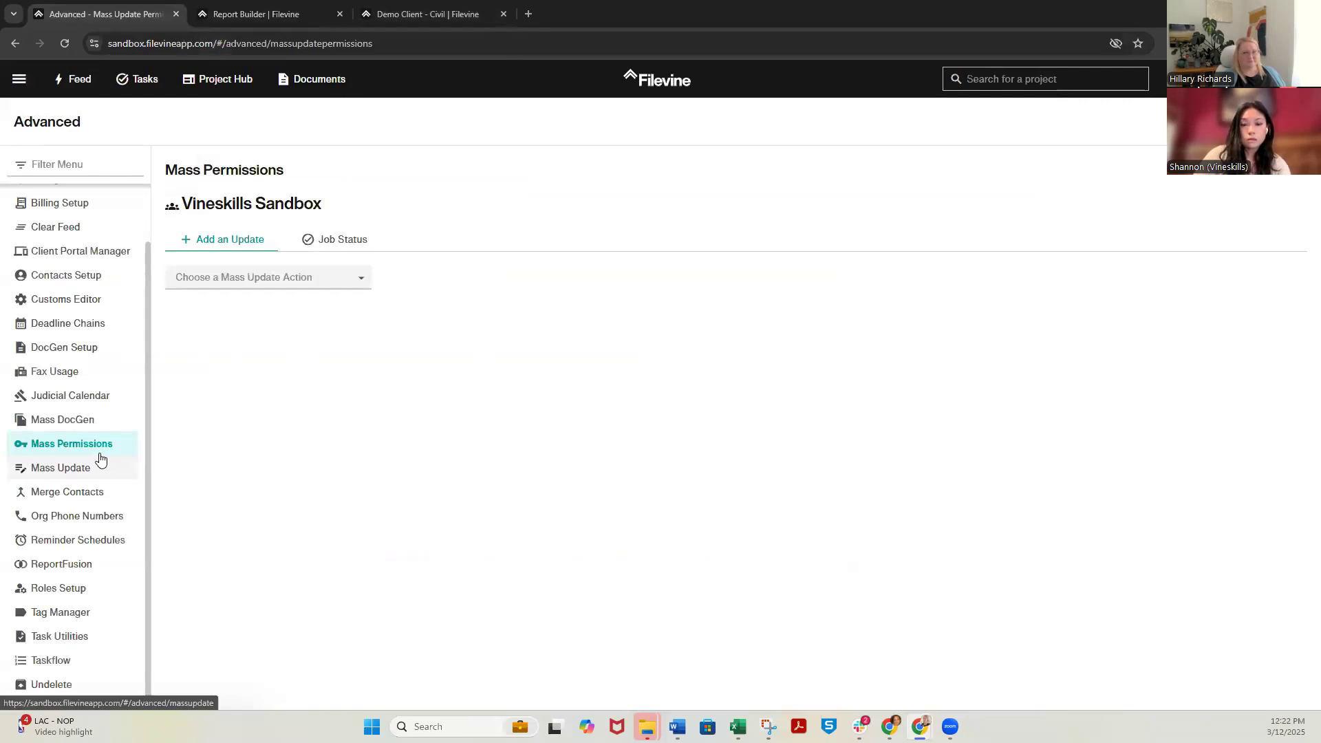
pyautogui.click(235, 279)
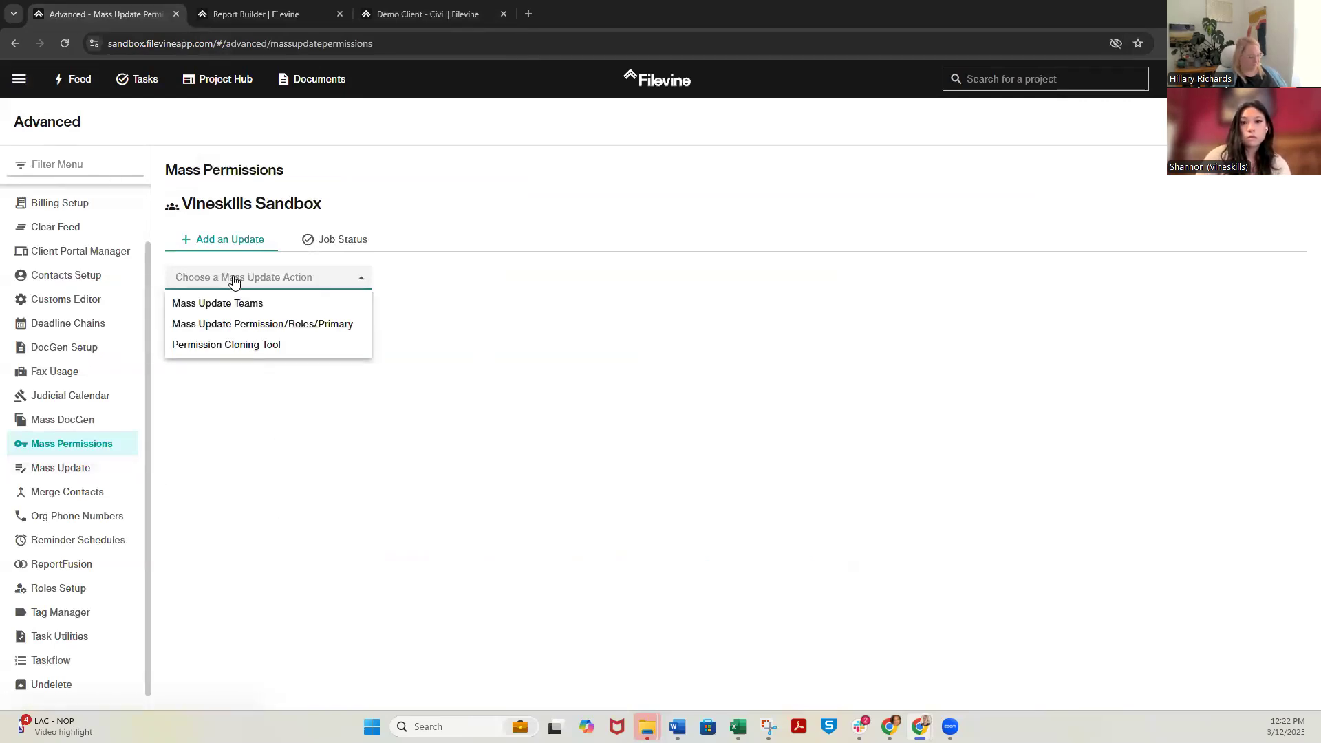
pyautogui.click(238, 331)
pyautogui.click(237, 340)
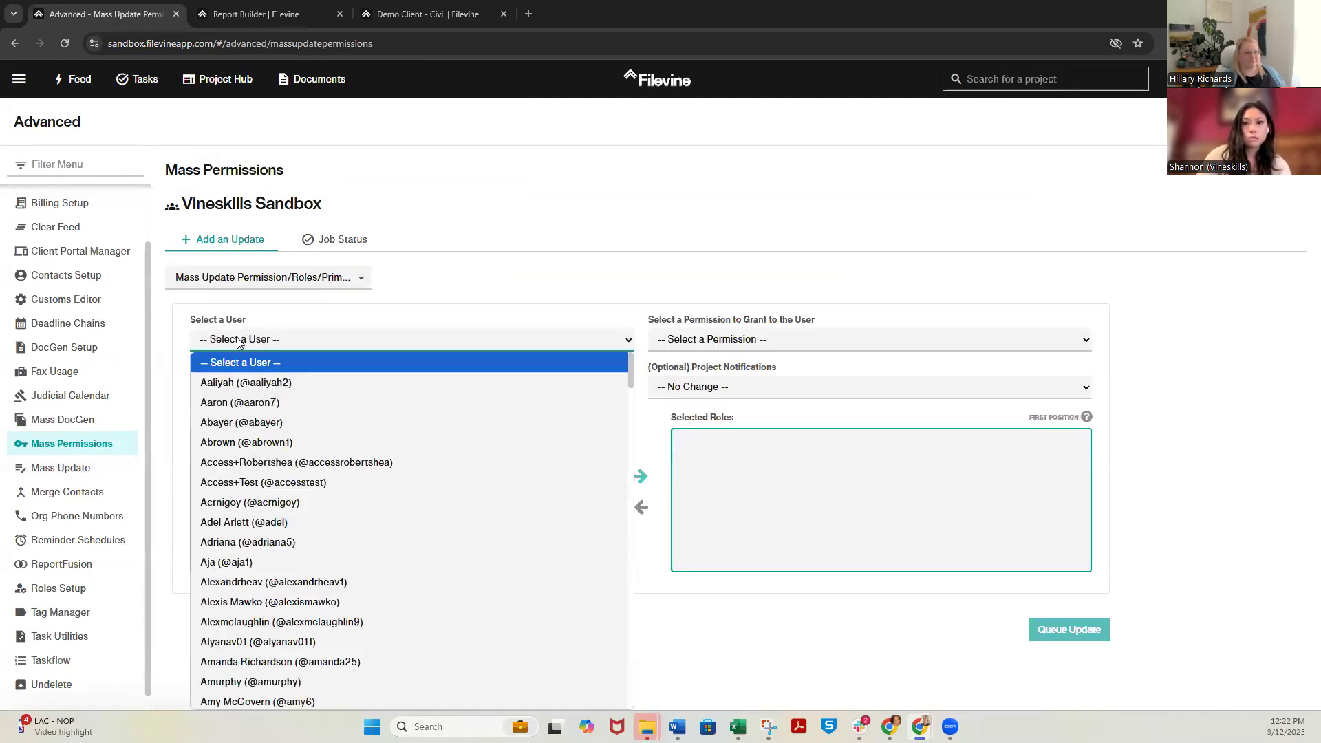
pyautogui.press('k')
pyautogui.press('a')
pyautogui.press('t')
pyautogui.press('Return')
pyautogui.click(741, 348)
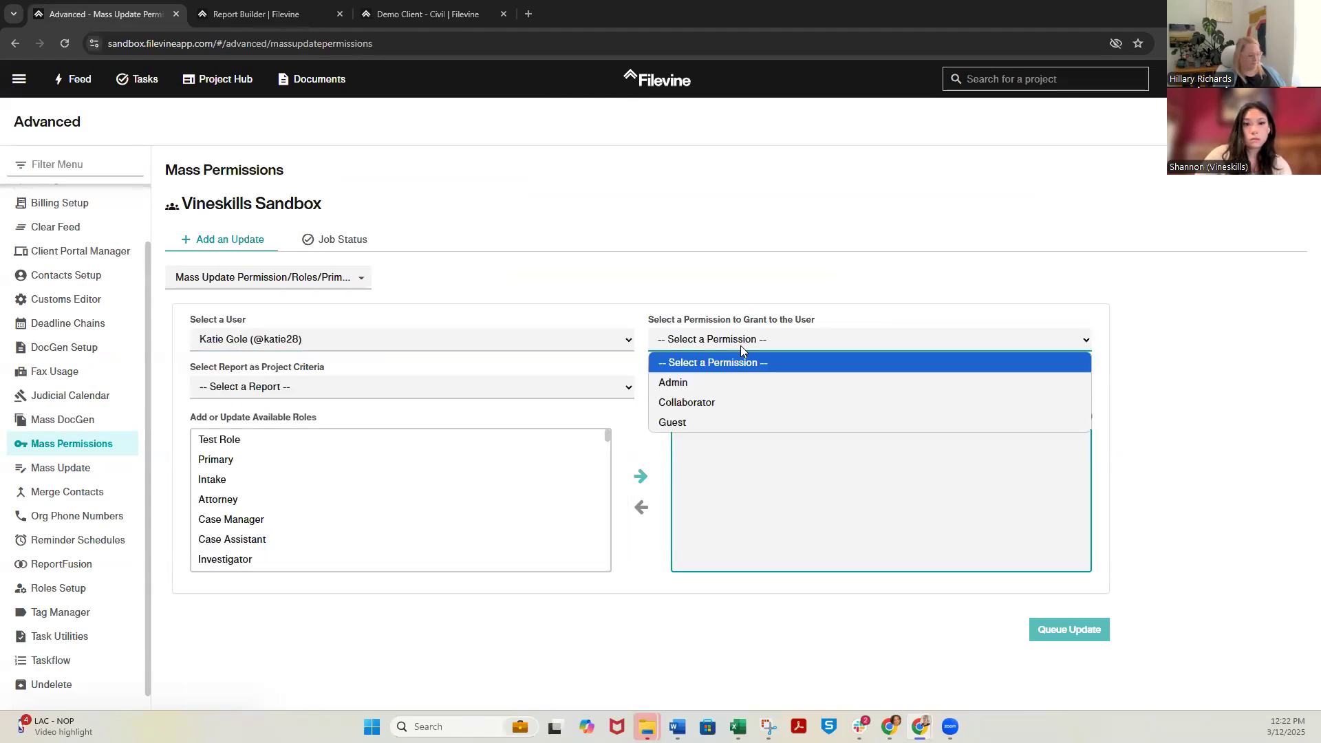
pyautogui.click(733, 384)
# Use the newly saved "update" report as the project criteria and set project notifications to Subscribe
pyautogui.click(560, 394)
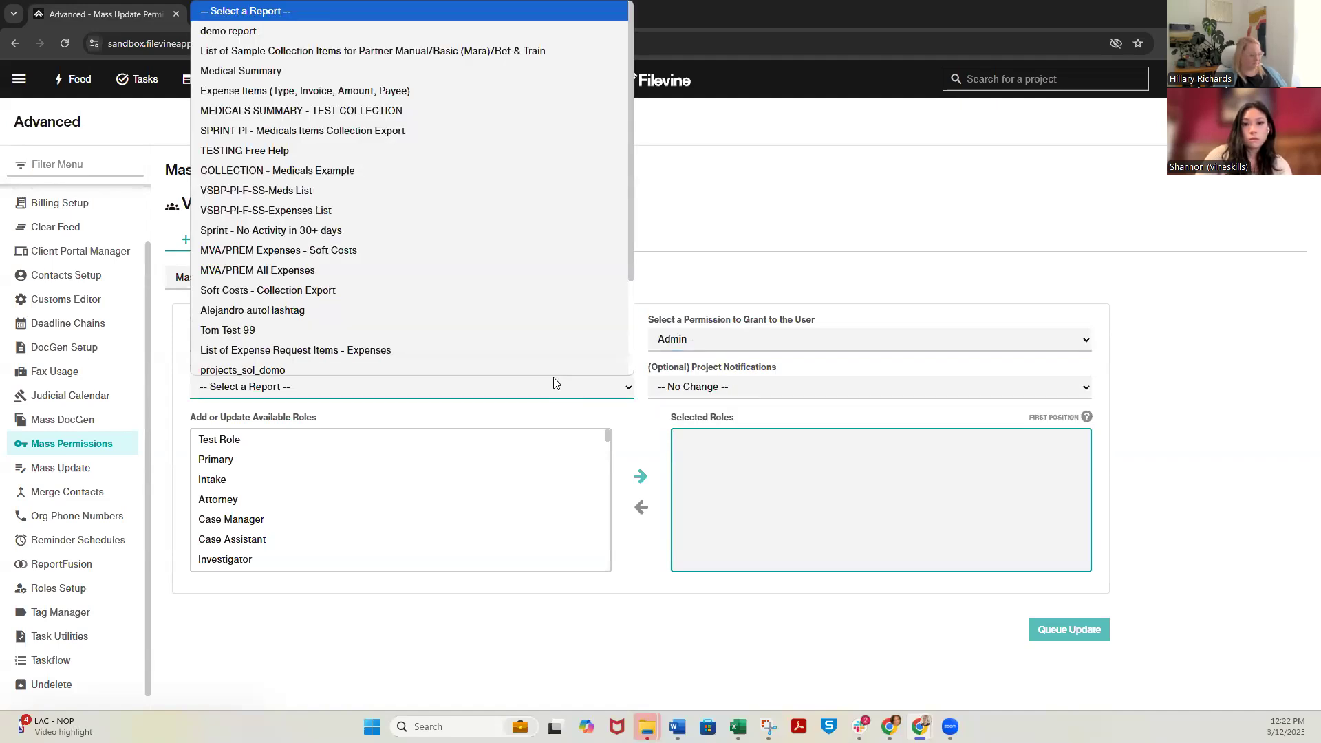
pyautogui.scroll(-2, 413, 254)
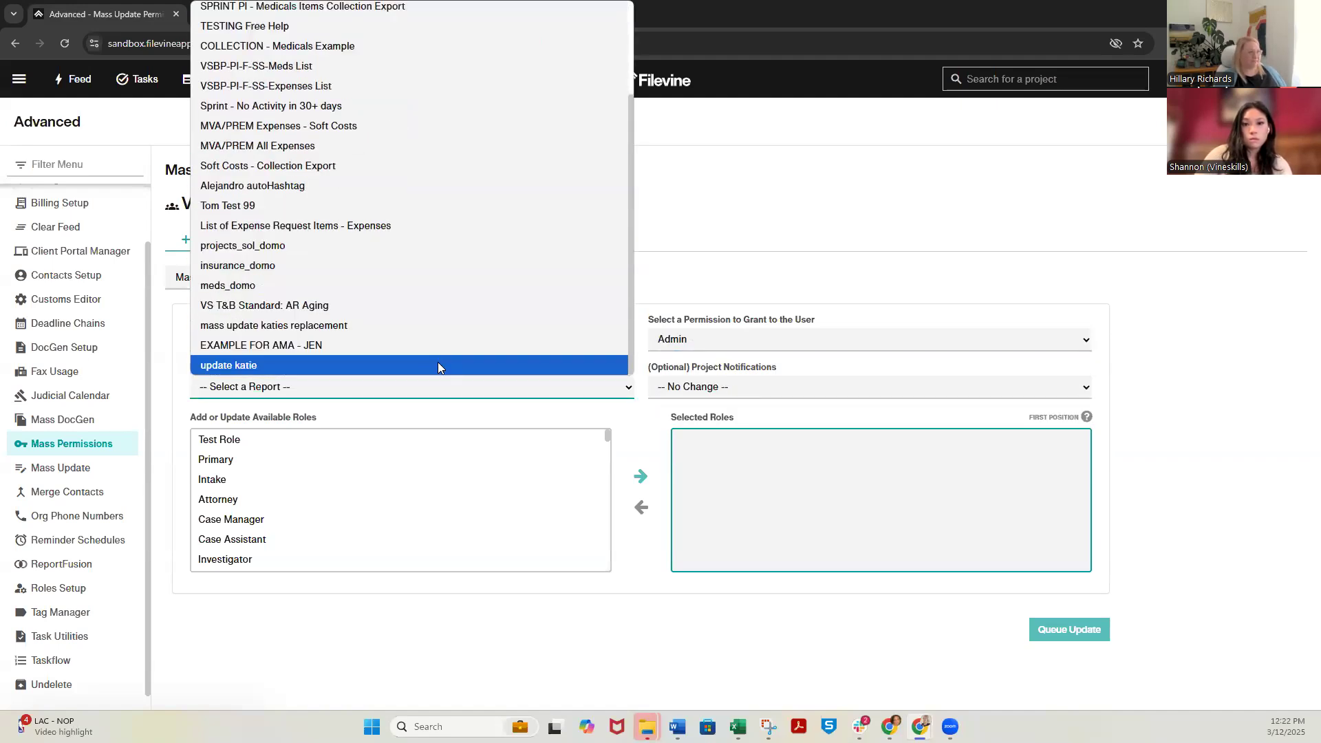
pyautogui.click(438, 365)
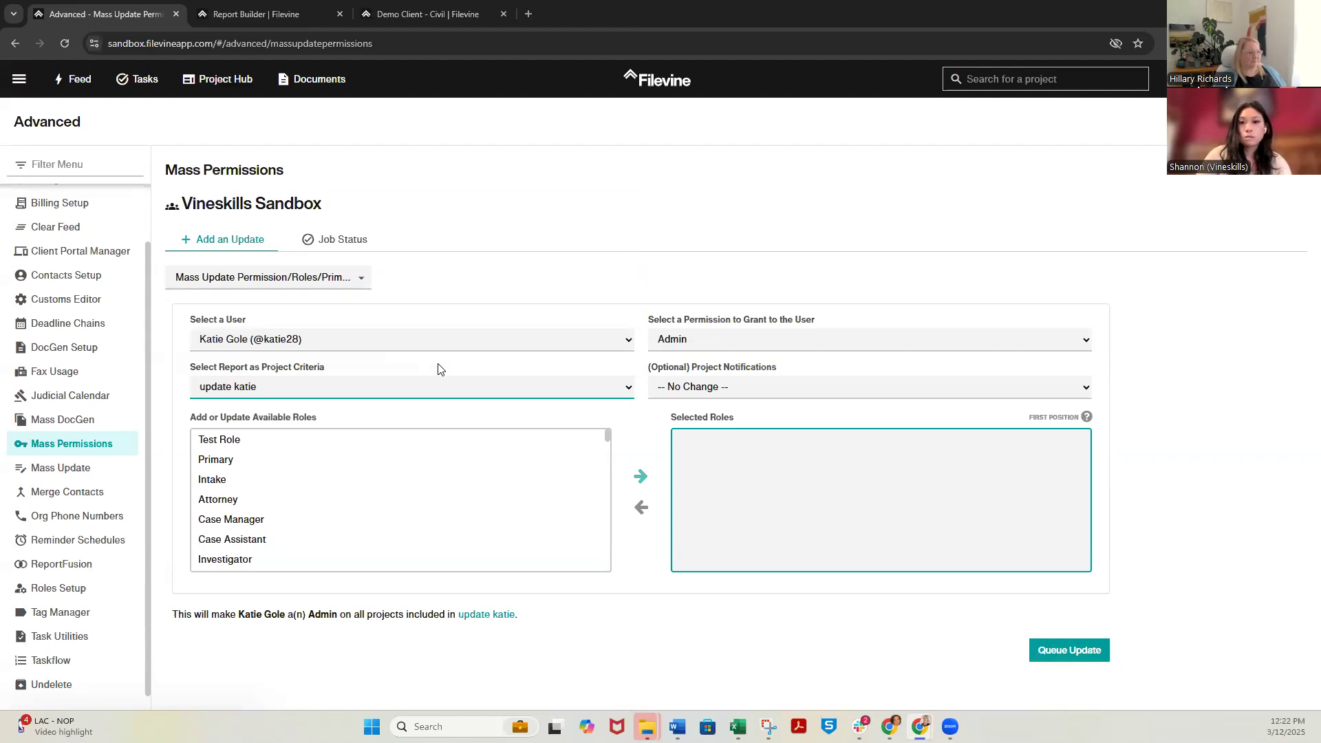
pyautogui.click(718, 391)
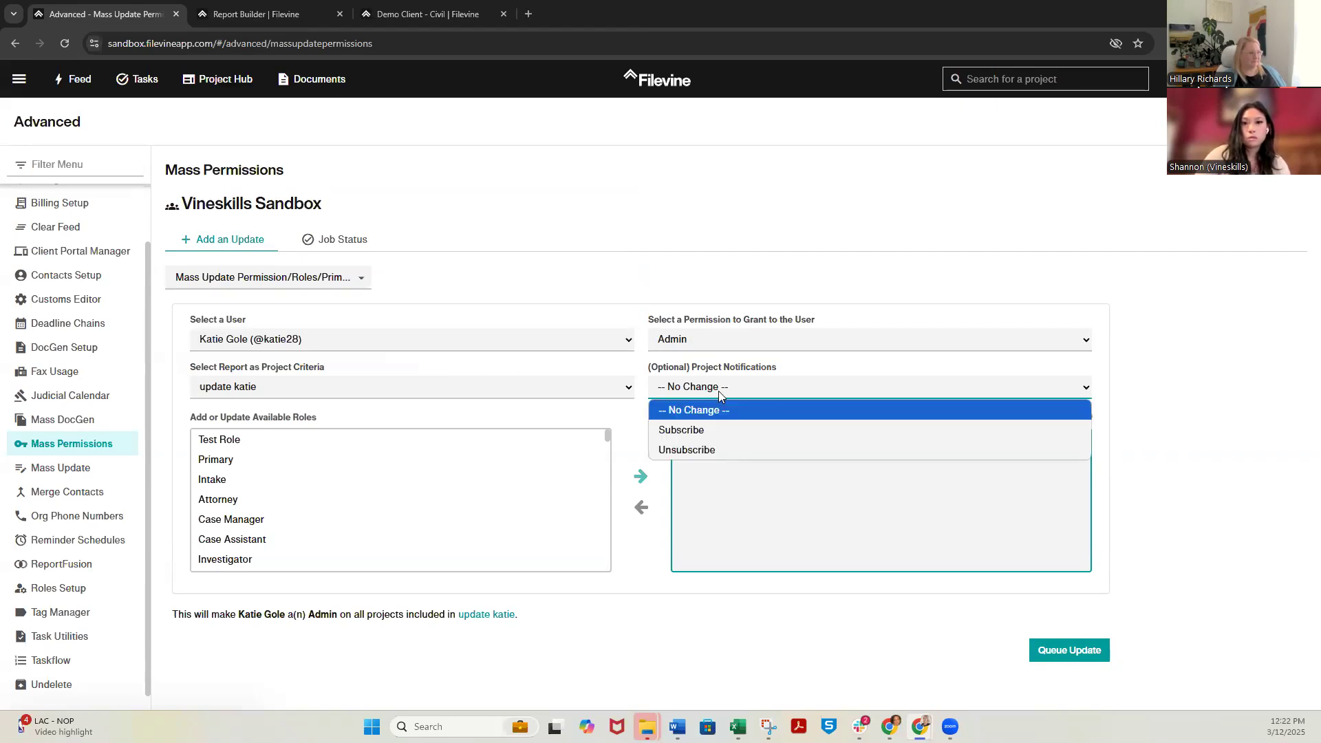
pyautogui.click(728, 437)
# Select the Paralegal role in first position for the replacement member, and queue and confirm the permissions/roles update
pyautogui.scroll(-3, 368, 481)
pyautogui.scroll(2, 366, 481)
pyautogui.click(271, 521)
pyautogui.click(640, 476)
pyautogui.click(1078, 440)
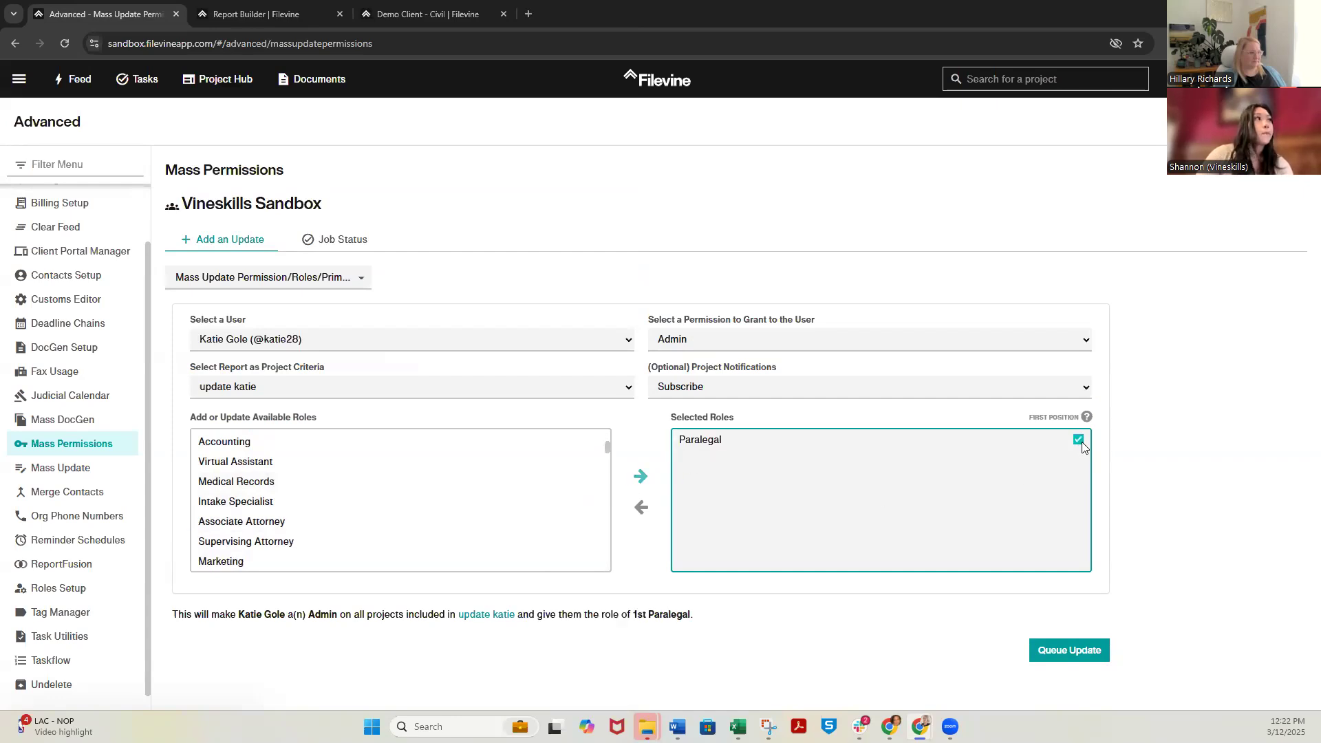
pyautogui.click(1076, 655)
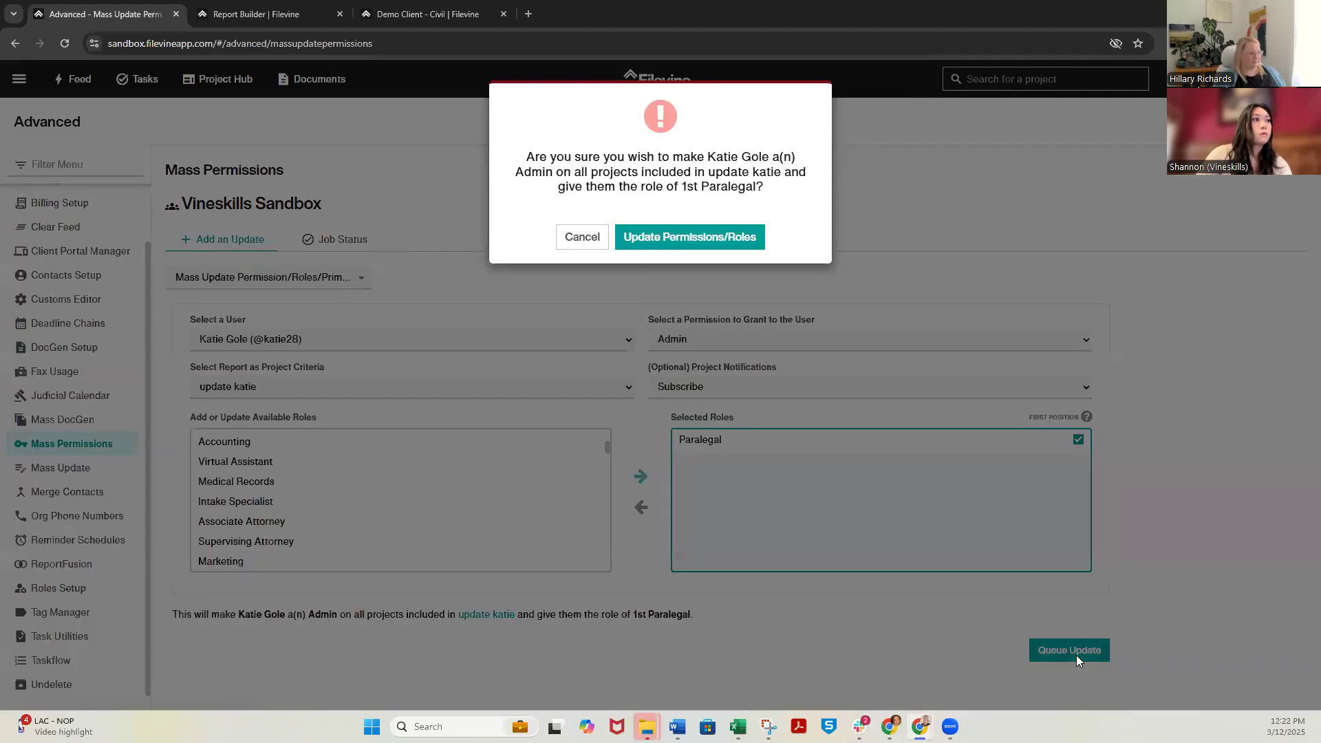
pyautogui.click(688, 236)
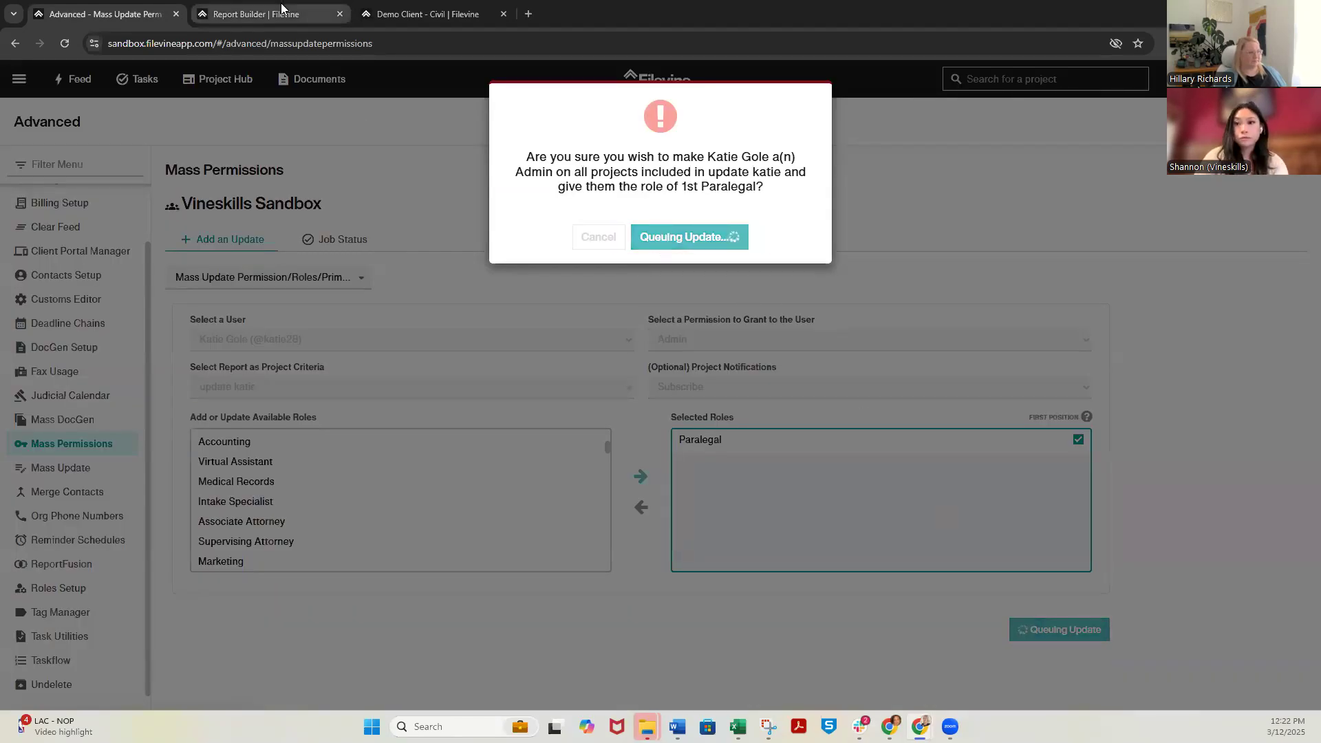
# Examine the team roles in the Role Assignment section of the Demo Client - Civil project
pyautogui.click(261, 12)
pyautogui.click(427, 9)
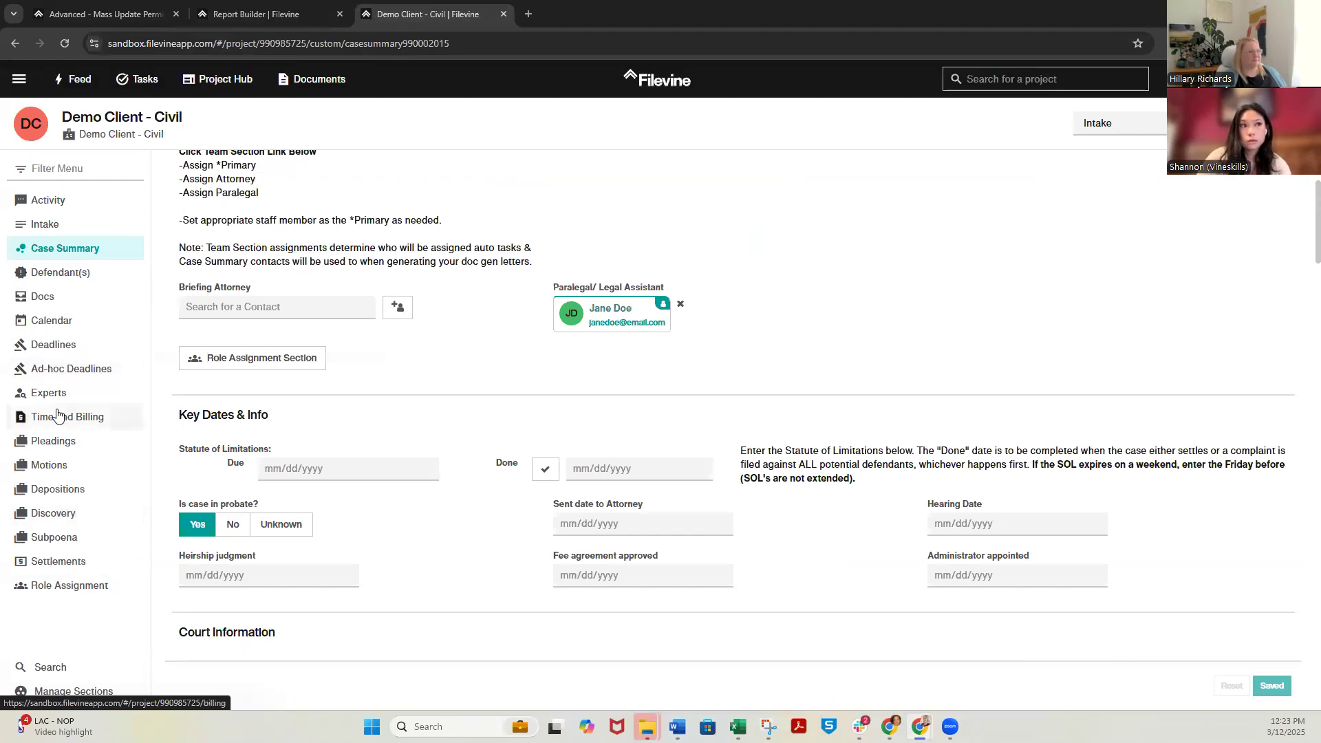
pyautogui.click(77, 585)
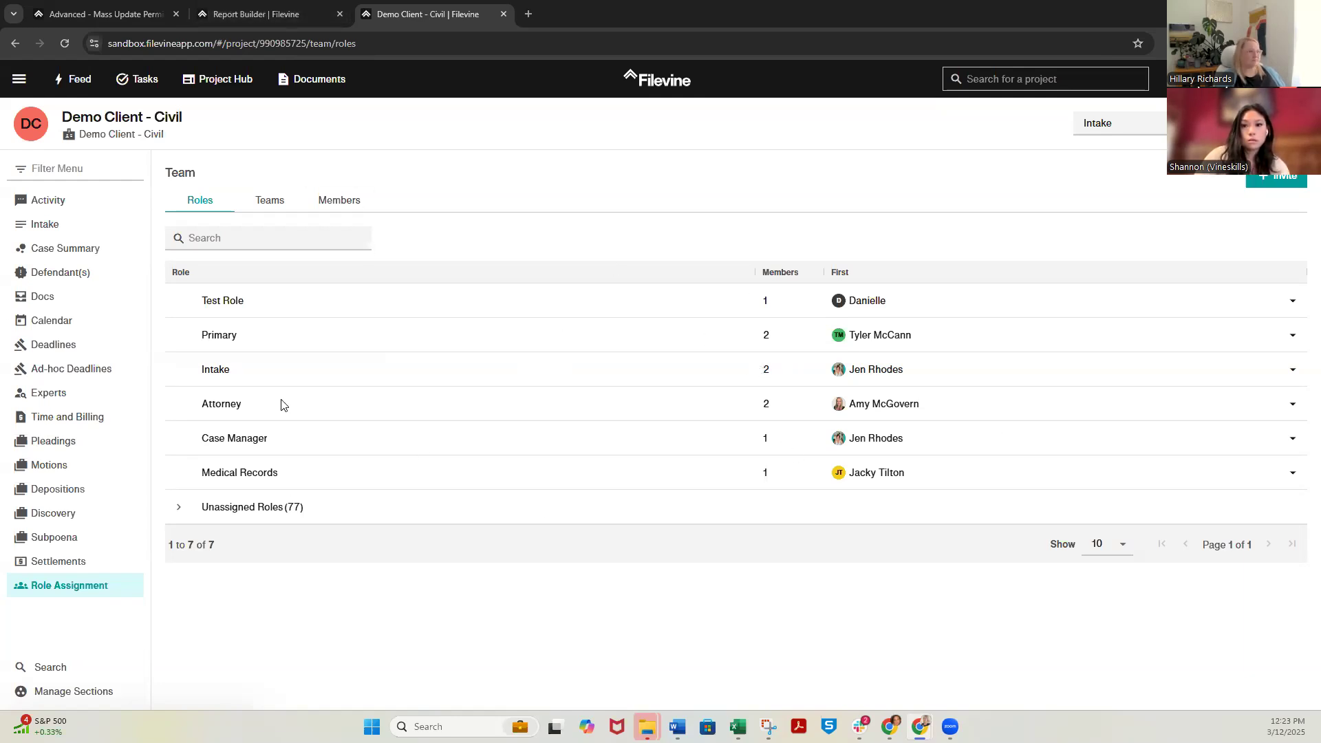
# Refresh the Mass Permissions job status and examine the staff assignments in the Demo Client - Civil Case Summary
pyautogui.click(276, 15)
pyautogui.click(153, 15)
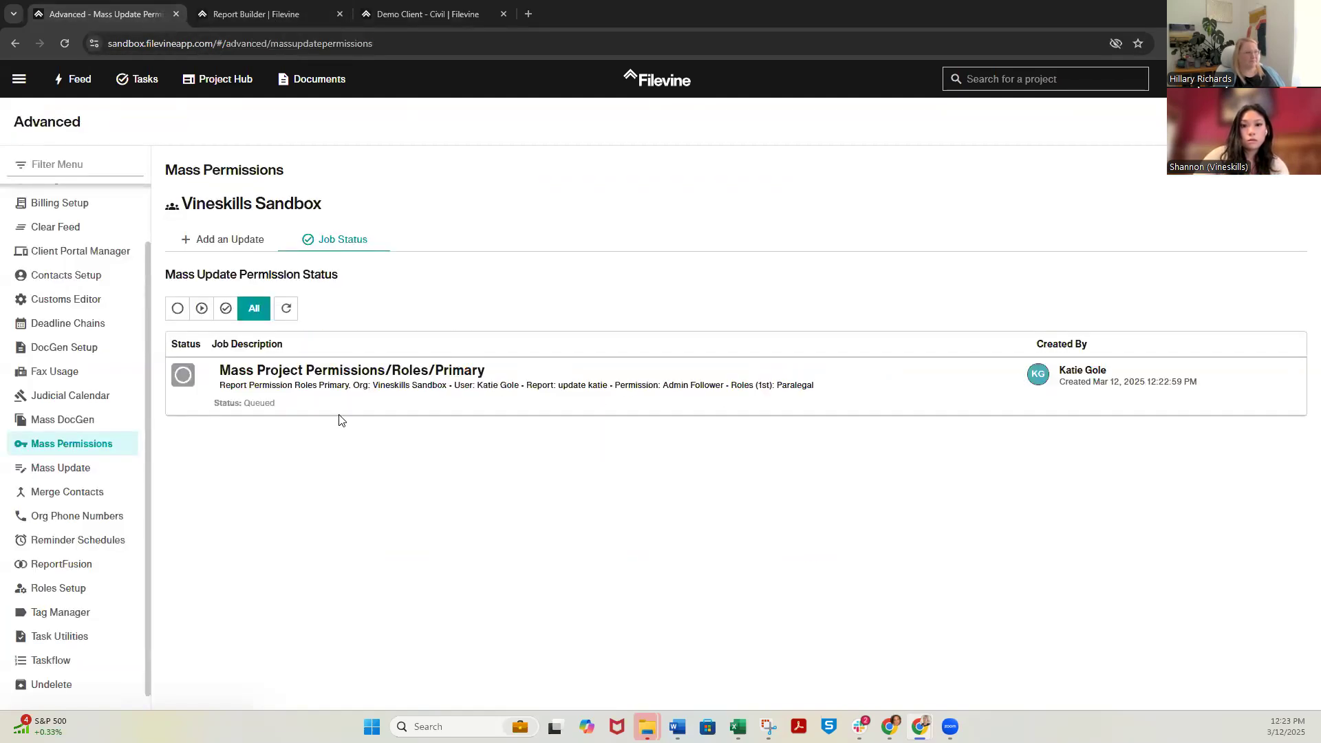
pyautogui.click(286, 308)
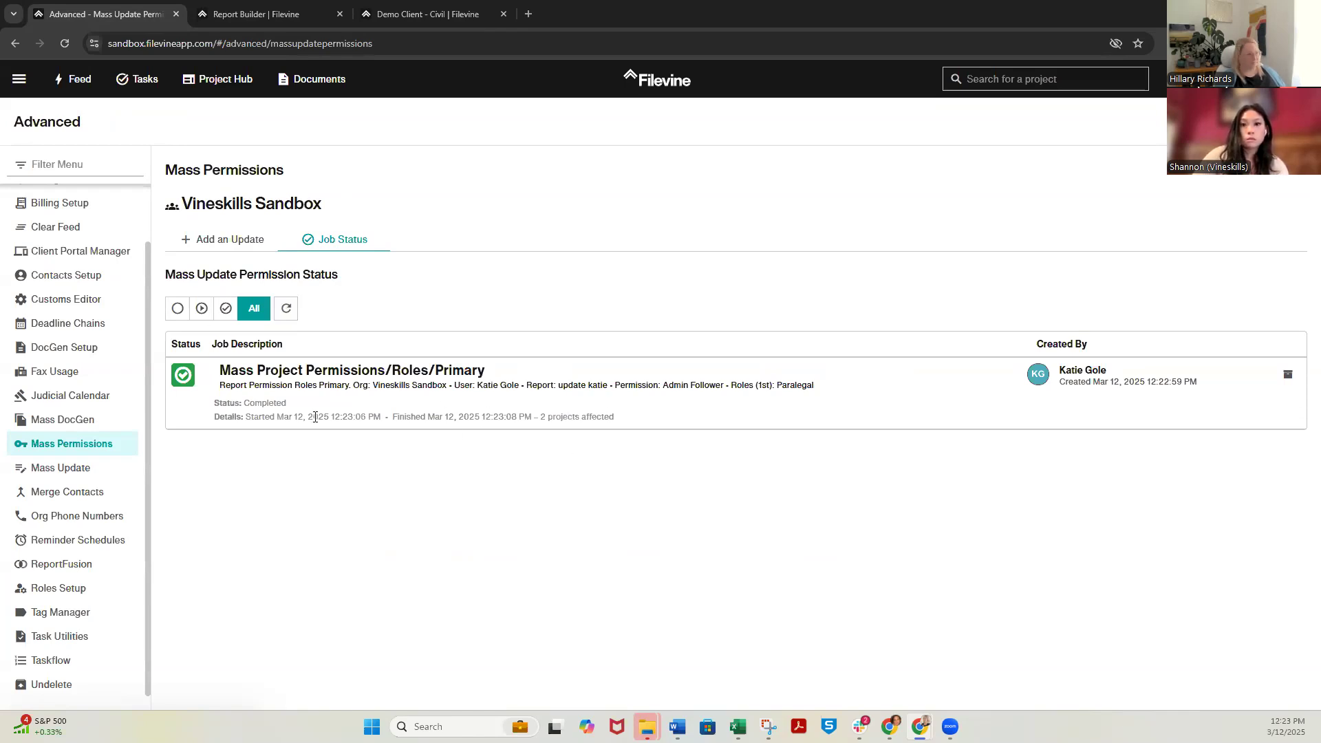
pyautogui.click(427, 14)
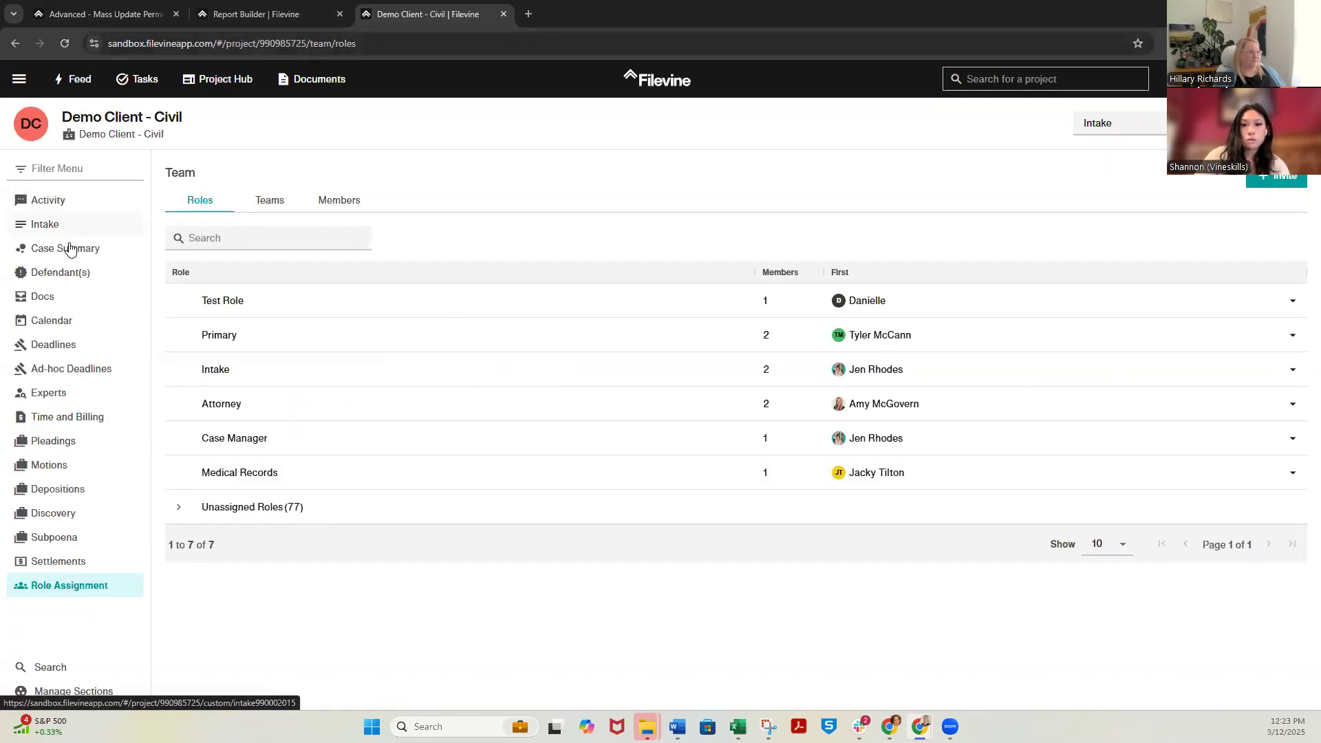
pyautogui.click(104, 248)
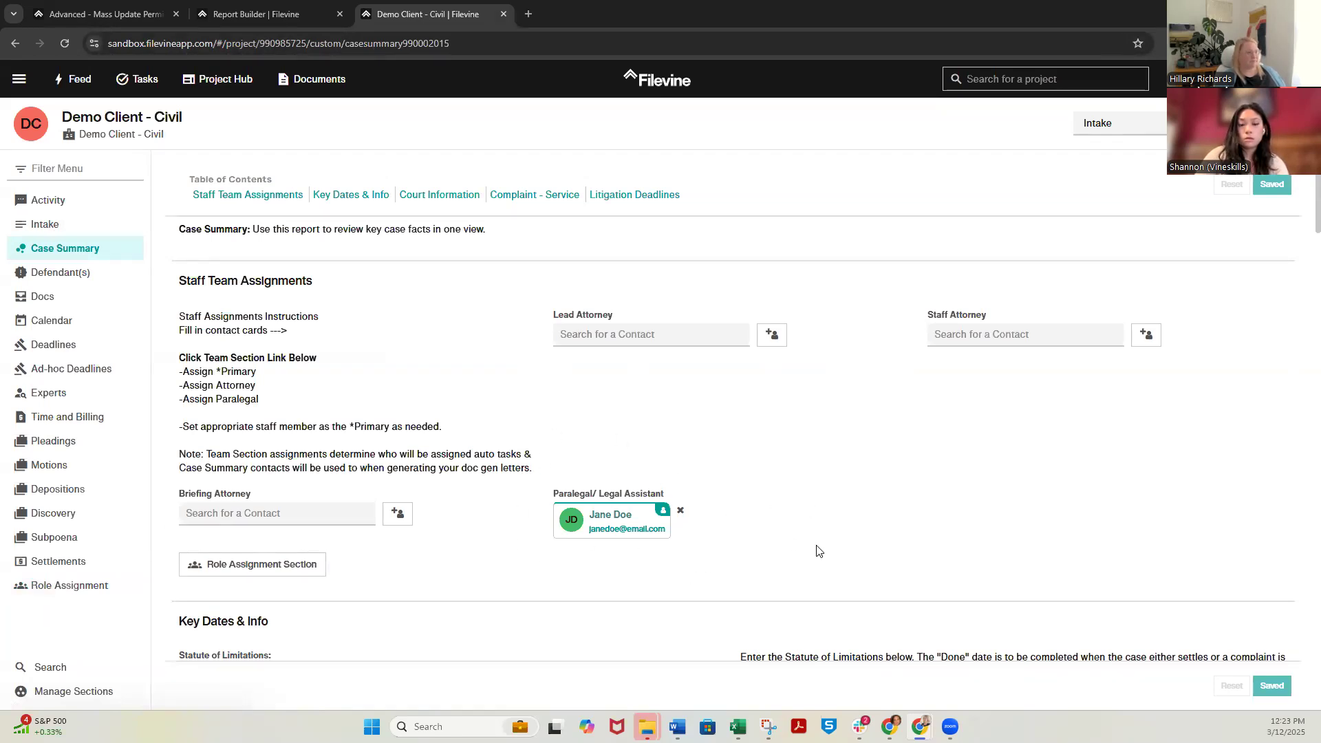
# Start a mass update that edits a field in a project section for the VSBP: Civil Template project type
pyautogui.click(133, 14)
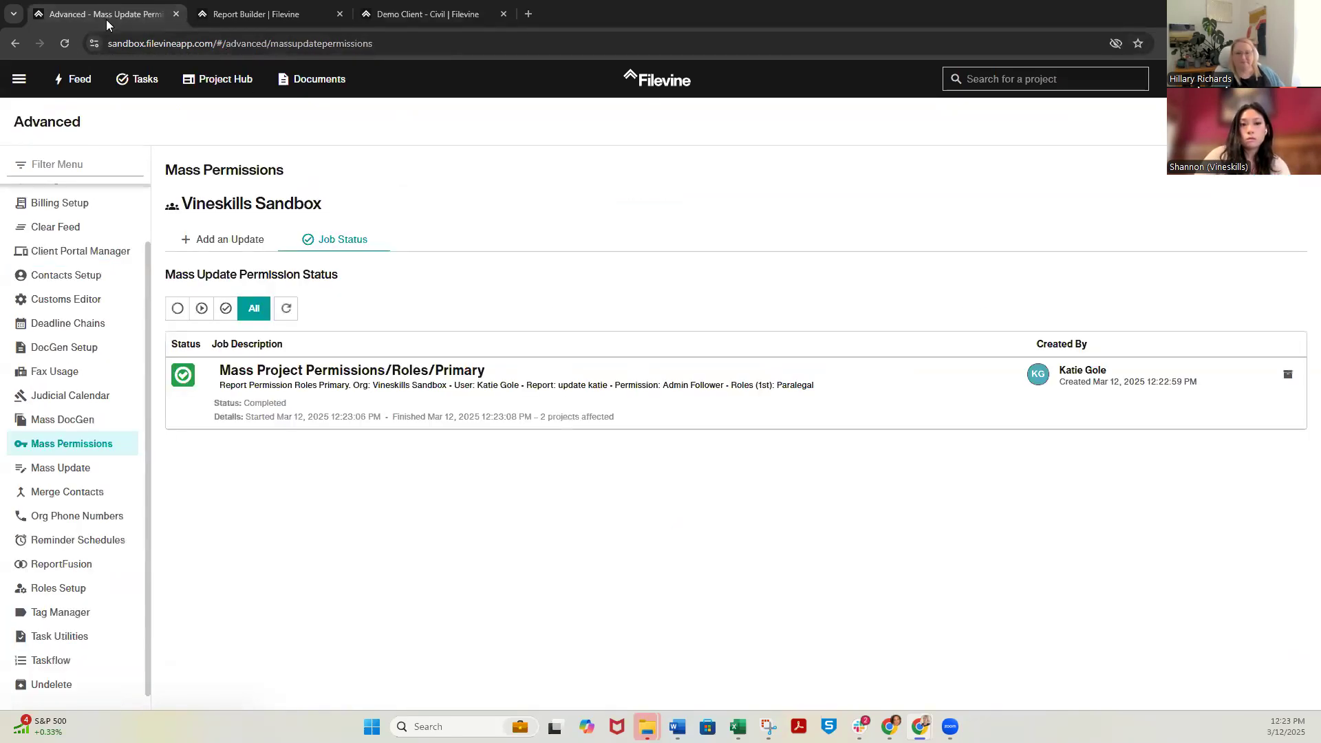
pyautogui.click(86, 473)
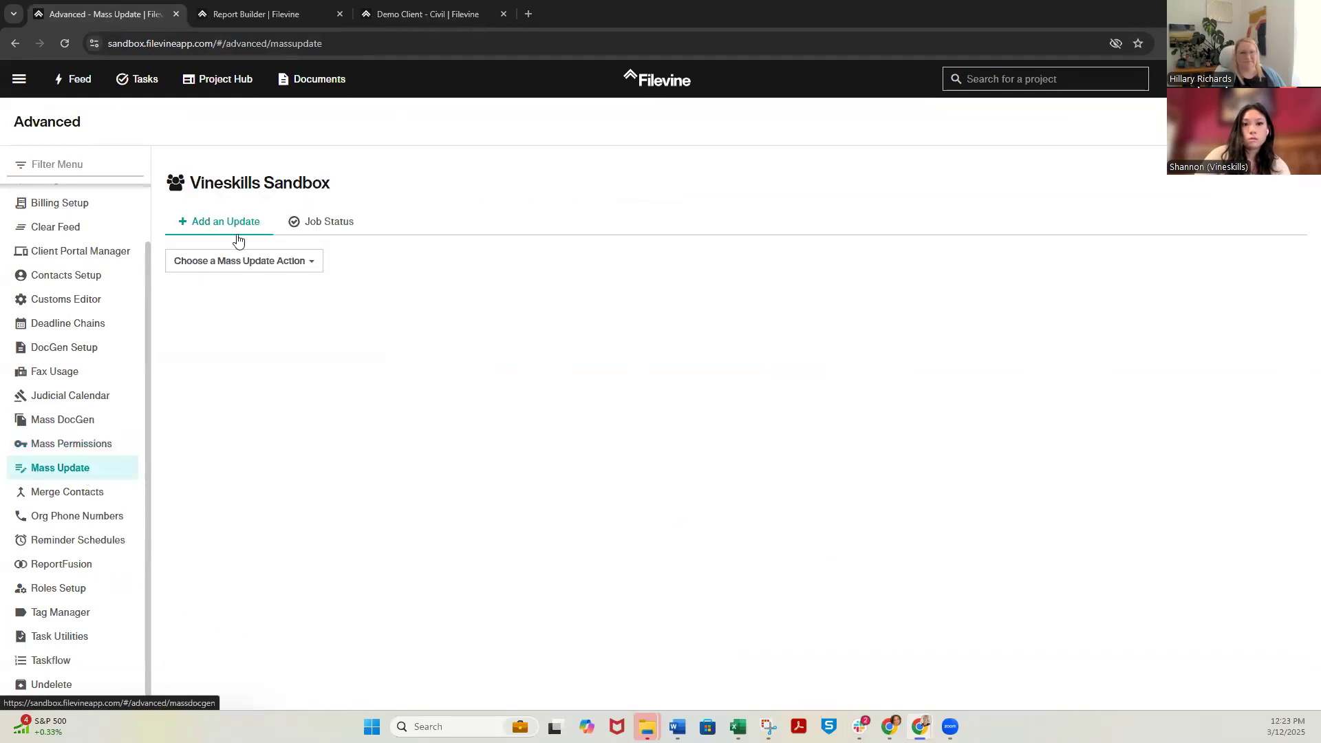
pyautogui.click(238, 271)
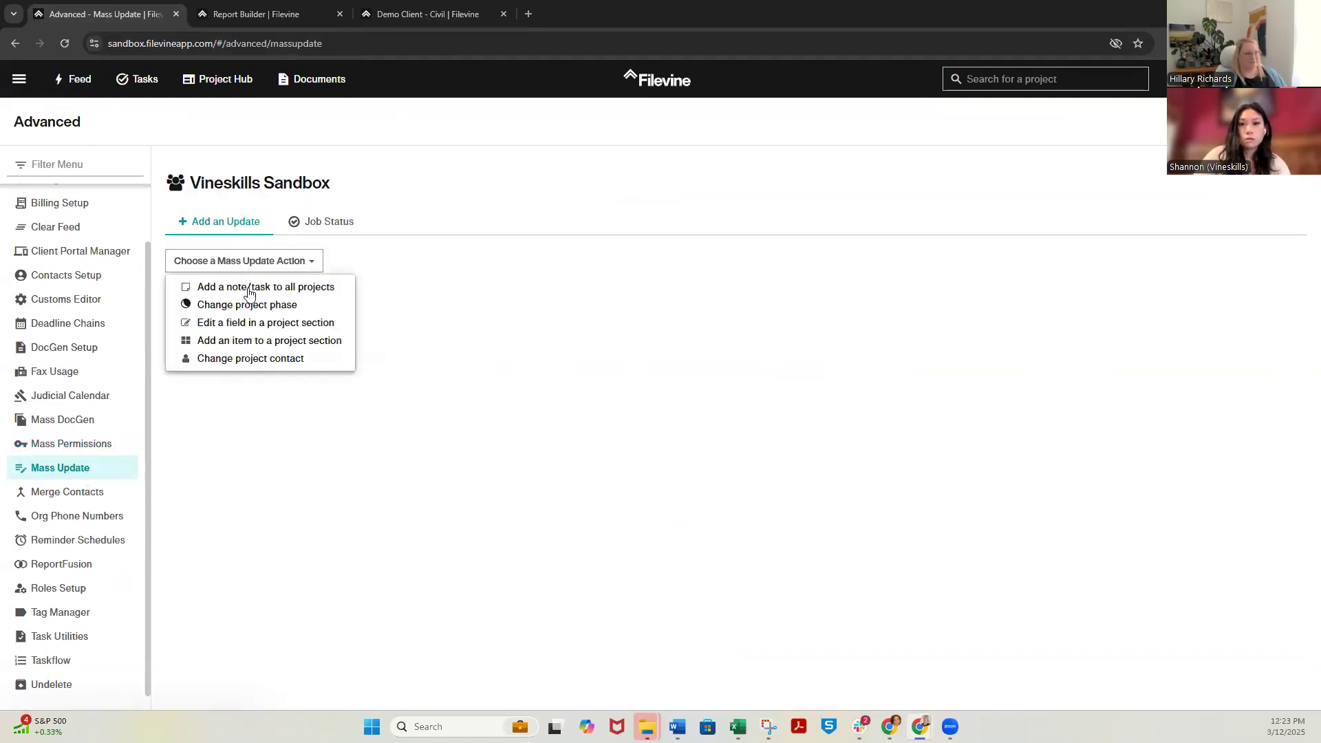
pyautogui.click(266, 329)
pyautogui.click(345, 269)
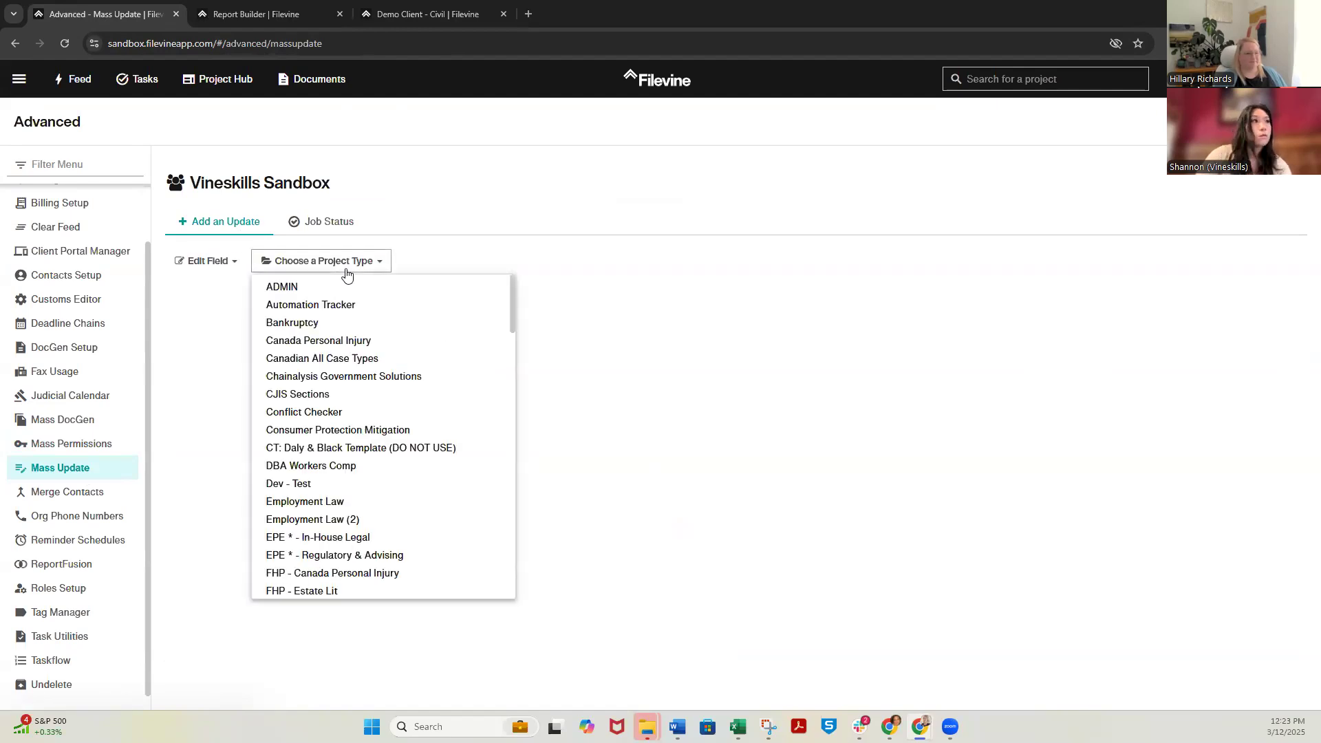
pyautogui.scroll(-5, 413, 516)
pyautogui.scroll(-5, 422, 513)
pyautogui.scroll(-6, 422, 513)
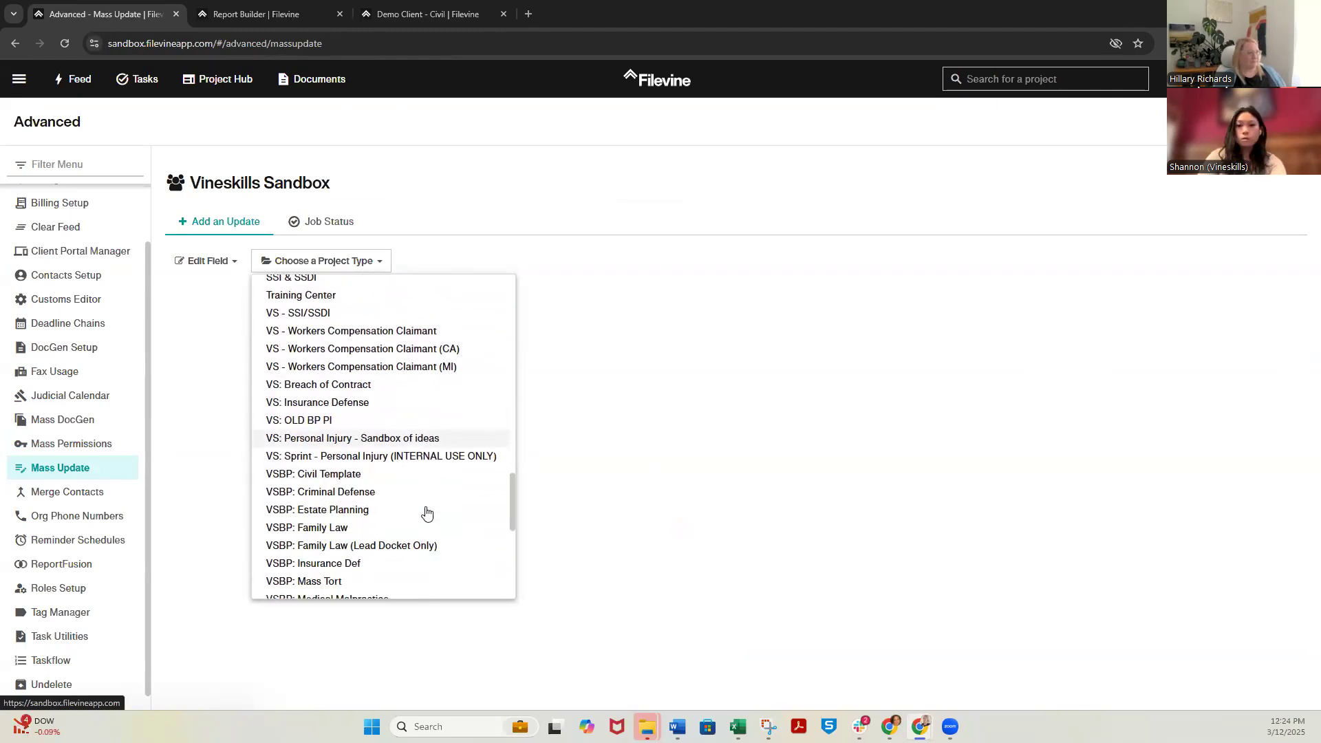
pyautogui.click(385, 475)
# Use the saved "update" report as criteria and choose the Case Summary section's Paralegal/ Legal Assistant field to edit
pyautogui.click(461, 265)
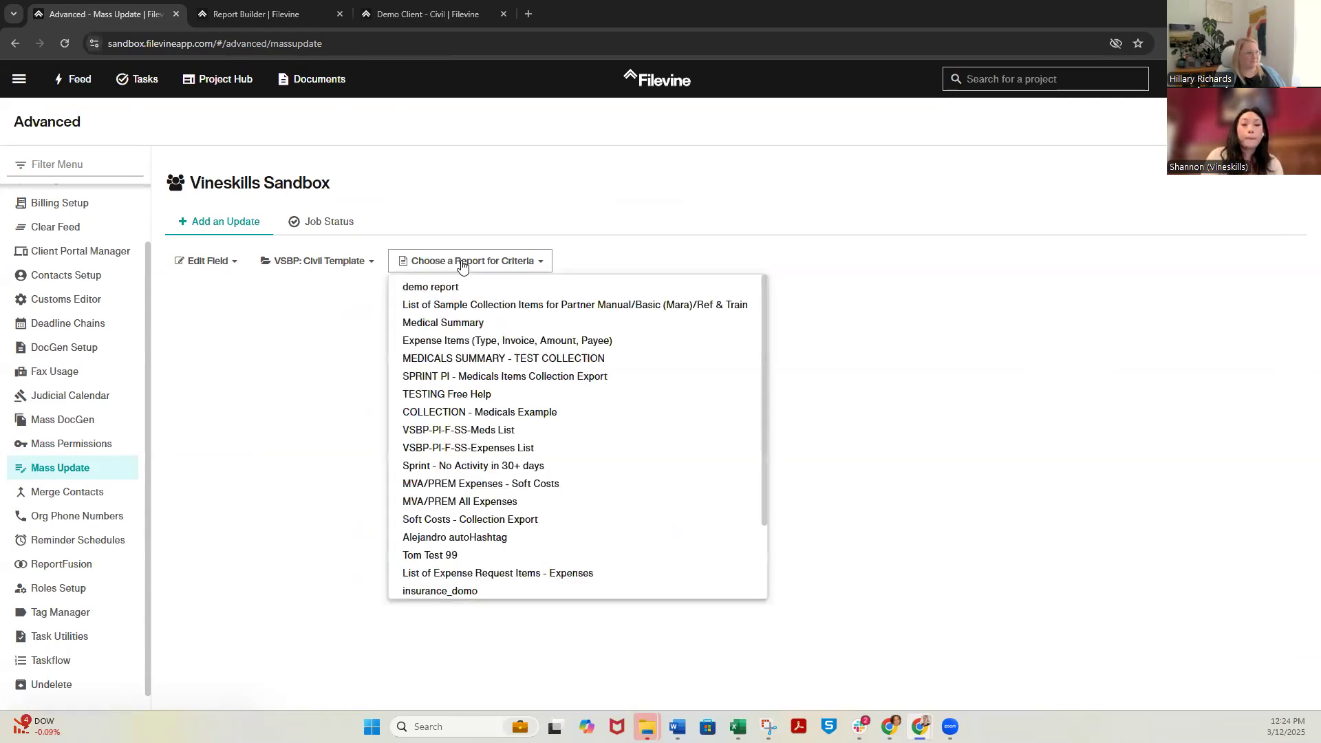
pyautogui.scroll(-2, 589, 531)
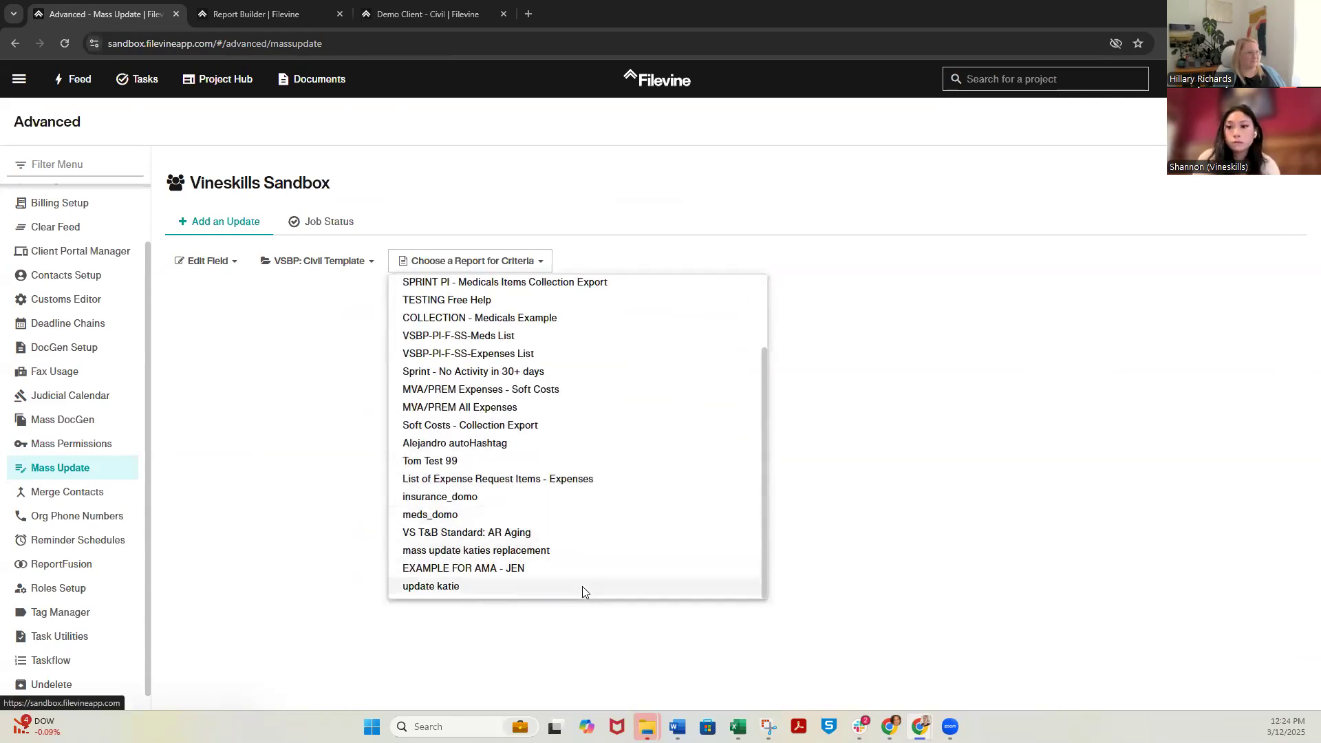
pyautogui.click(584, 588)
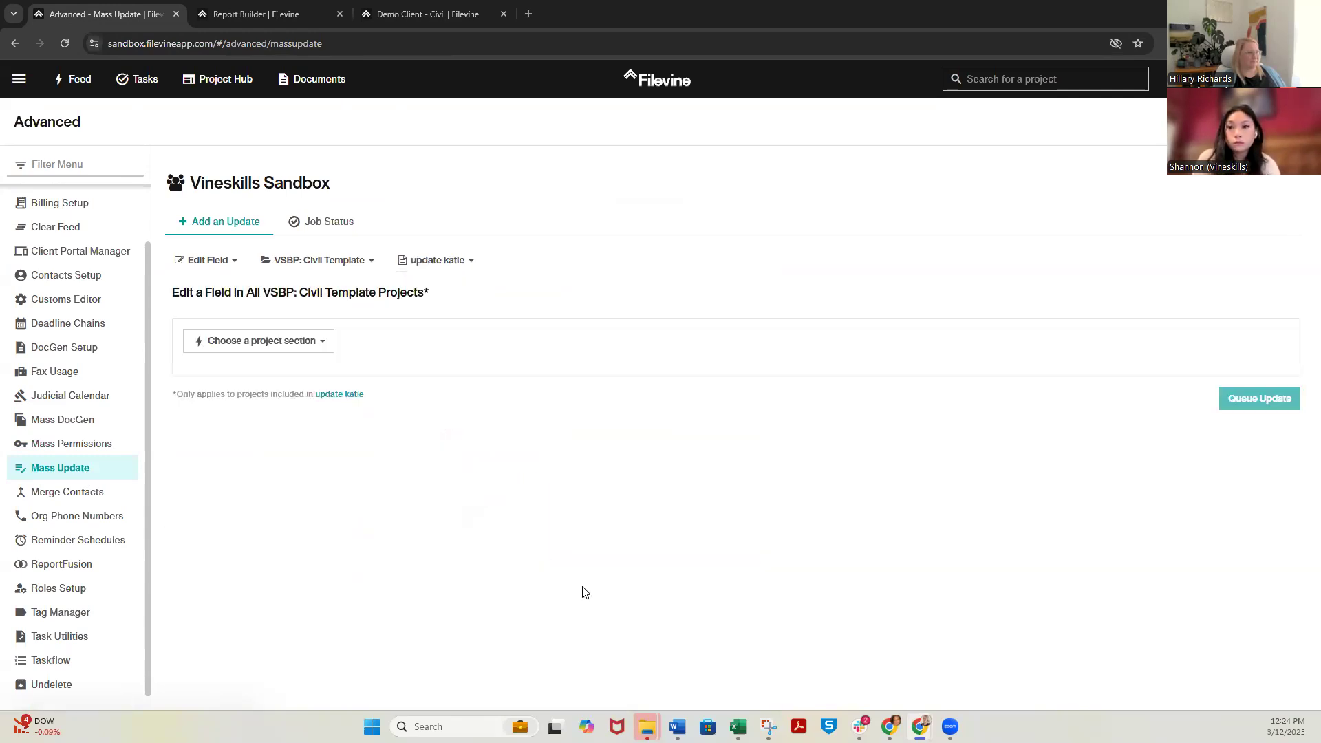
pyautogui.click(295, 352)
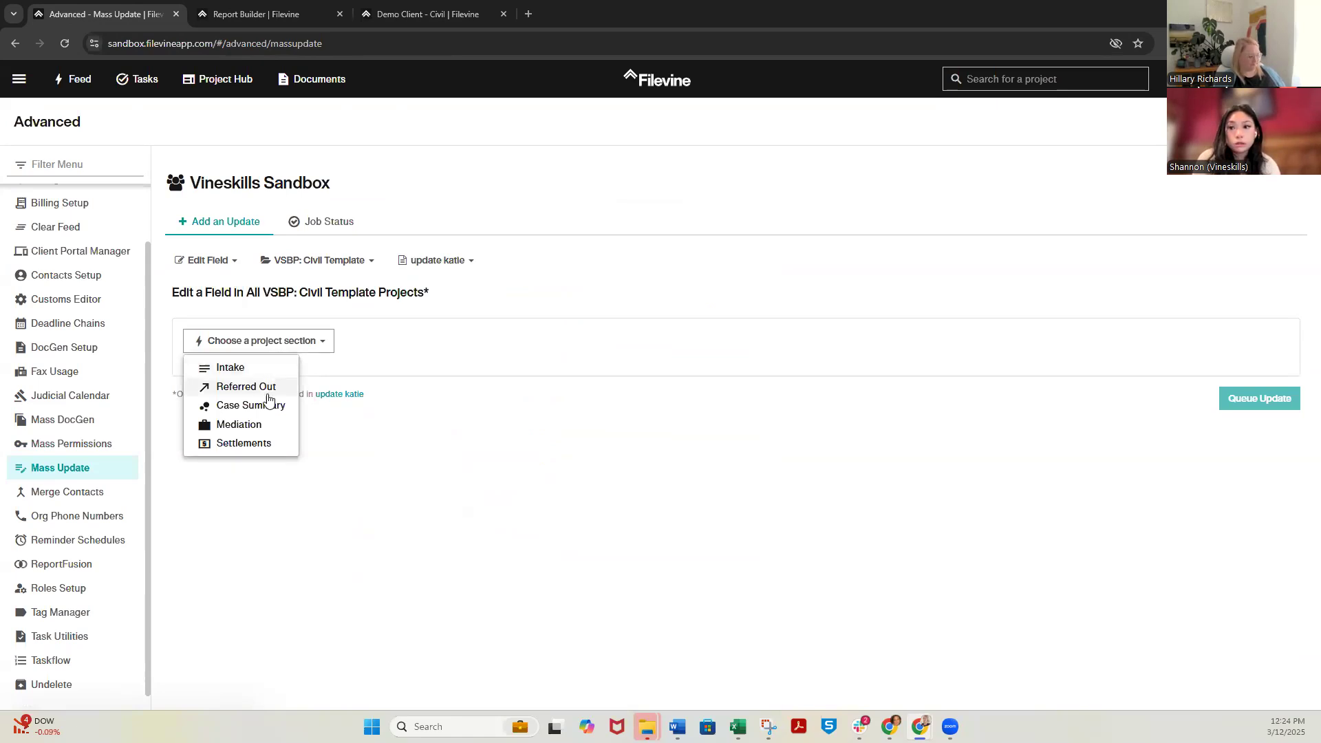
pyautogui.click(269, 413)
pyautogui.click(358, 340)
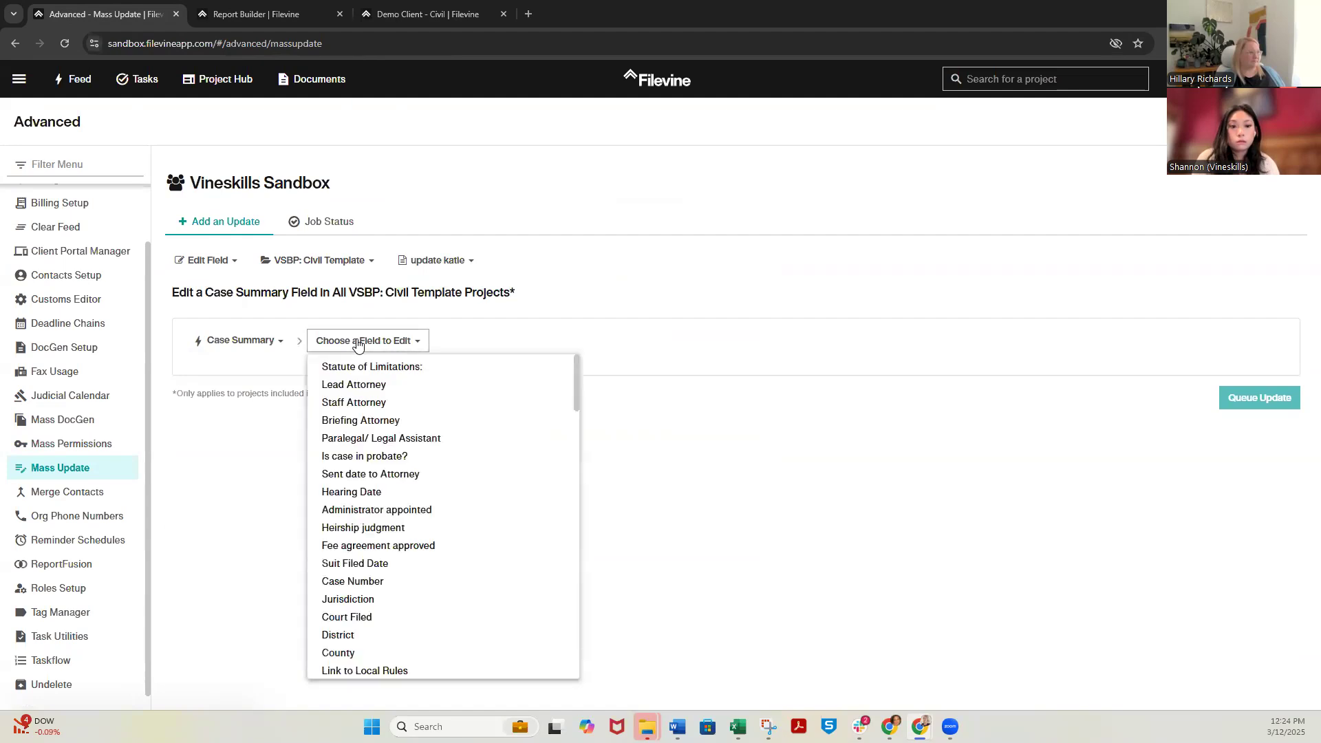
pyautogui.click(459, 441)
# Look up the replacement member's contact by name and set it as the Paralegal/ Legal Assistant value
pyautogui.click(288, 404)
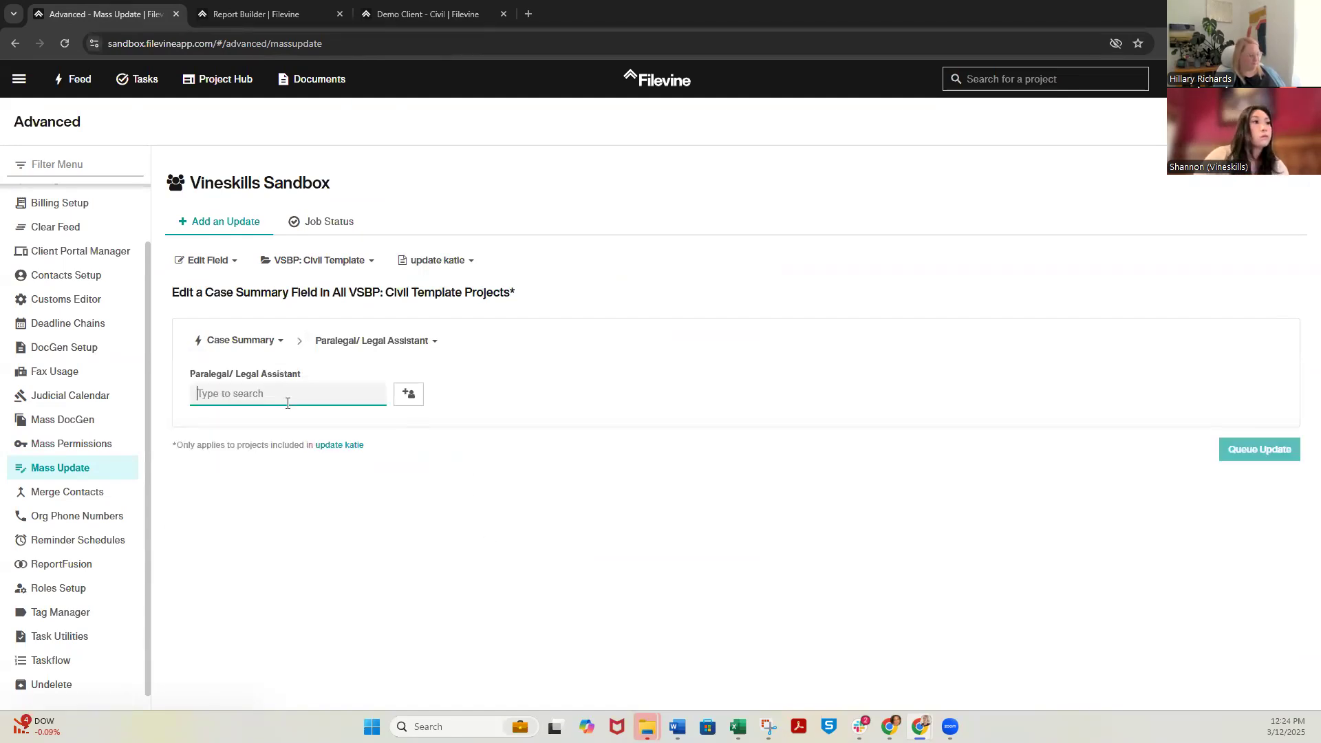
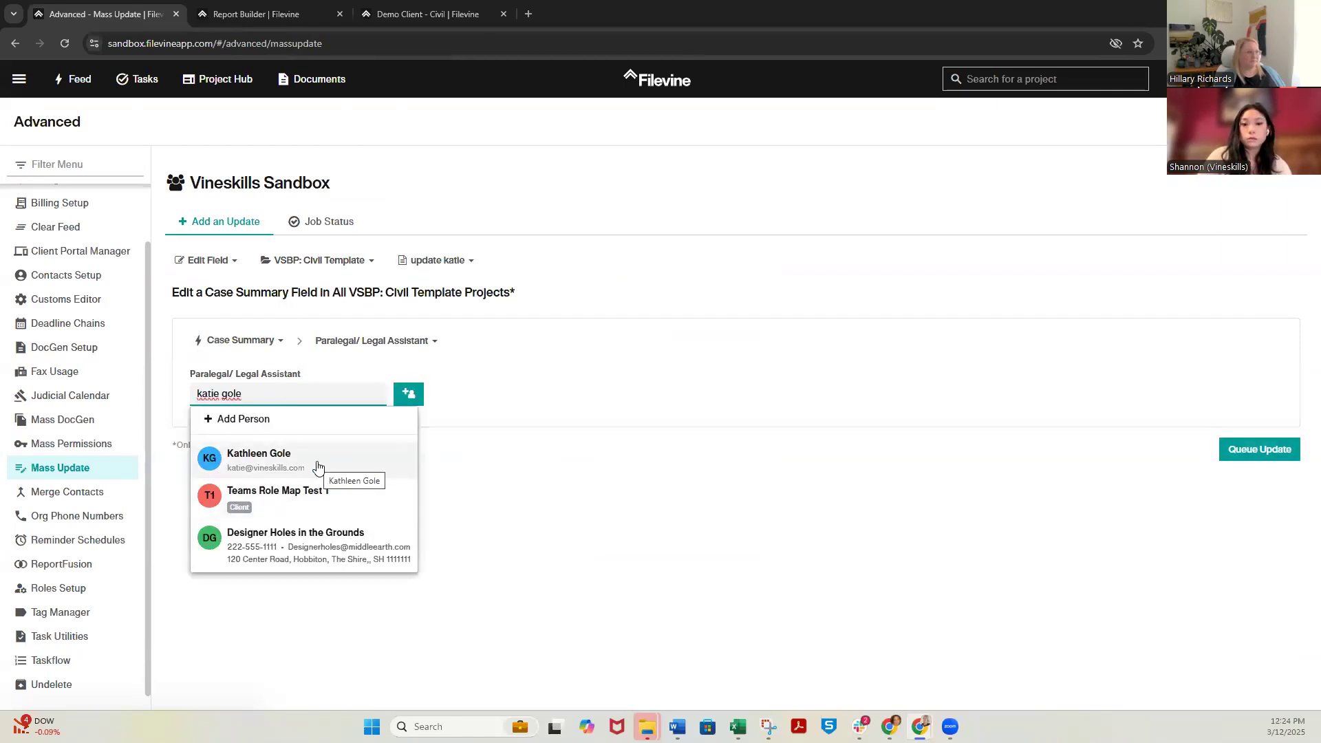
pyautogui.click(317, 468)
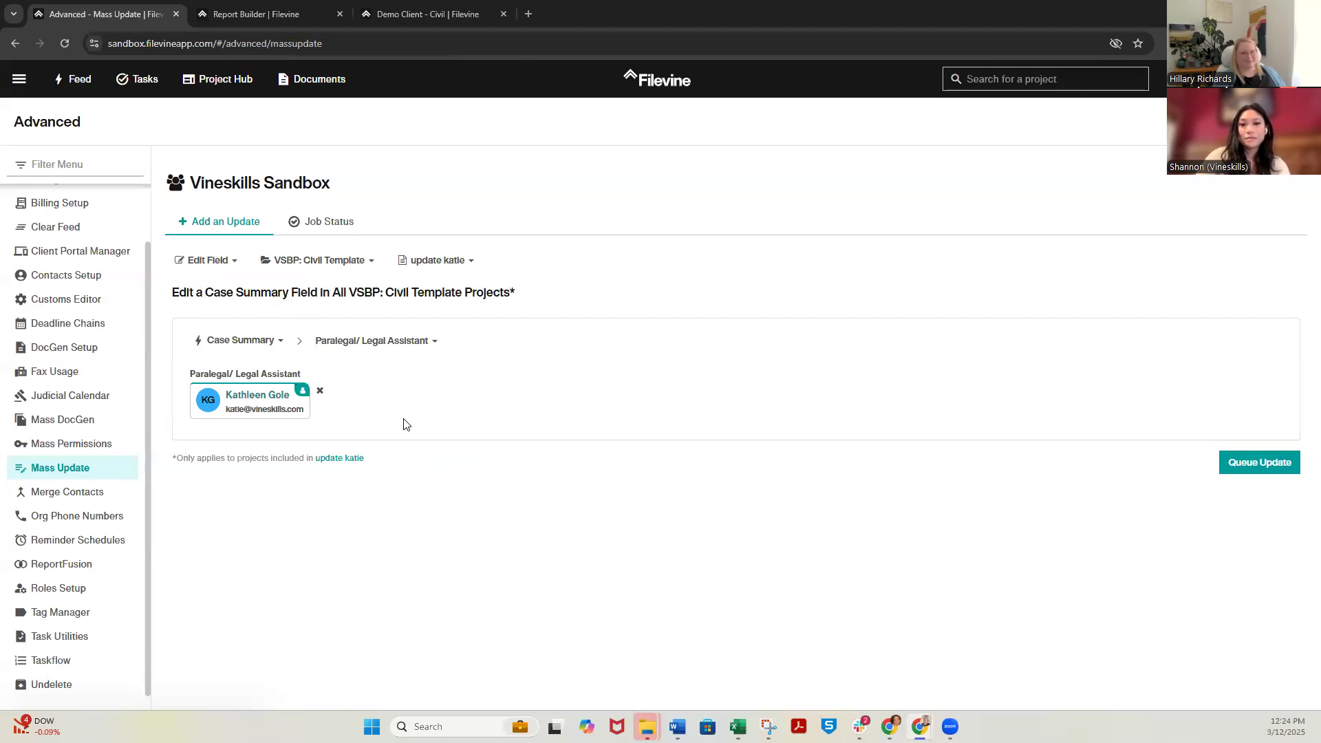
# Check the Paralegal/ Legal Assistant contact in the Demo Client - Civil Case Summary, and return to the mass update
pyautogui.click(465, 4)
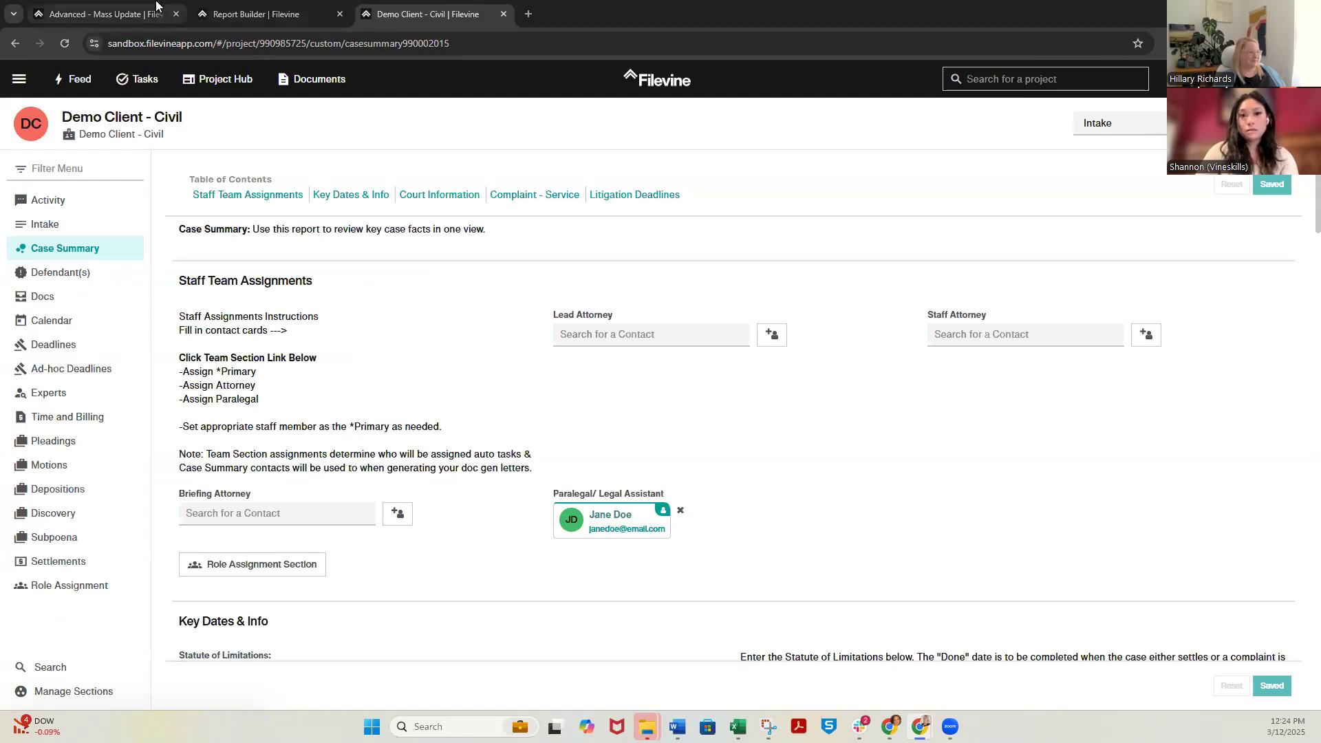
pyautogui.click(302, 9)
pyautogui.click(29, 5)
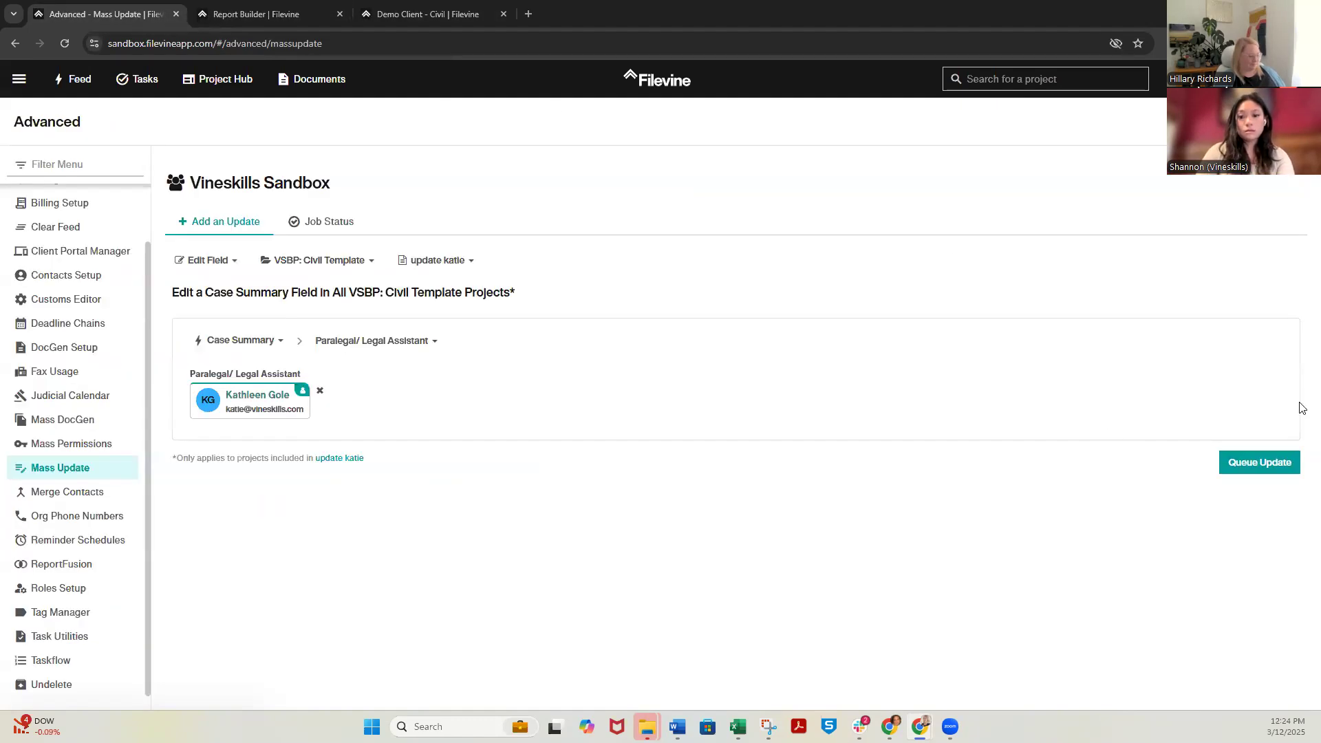
# Queue and confirm the Case Summary field update, and refresh the mass update job status
pyautogui.click(1236, 467)
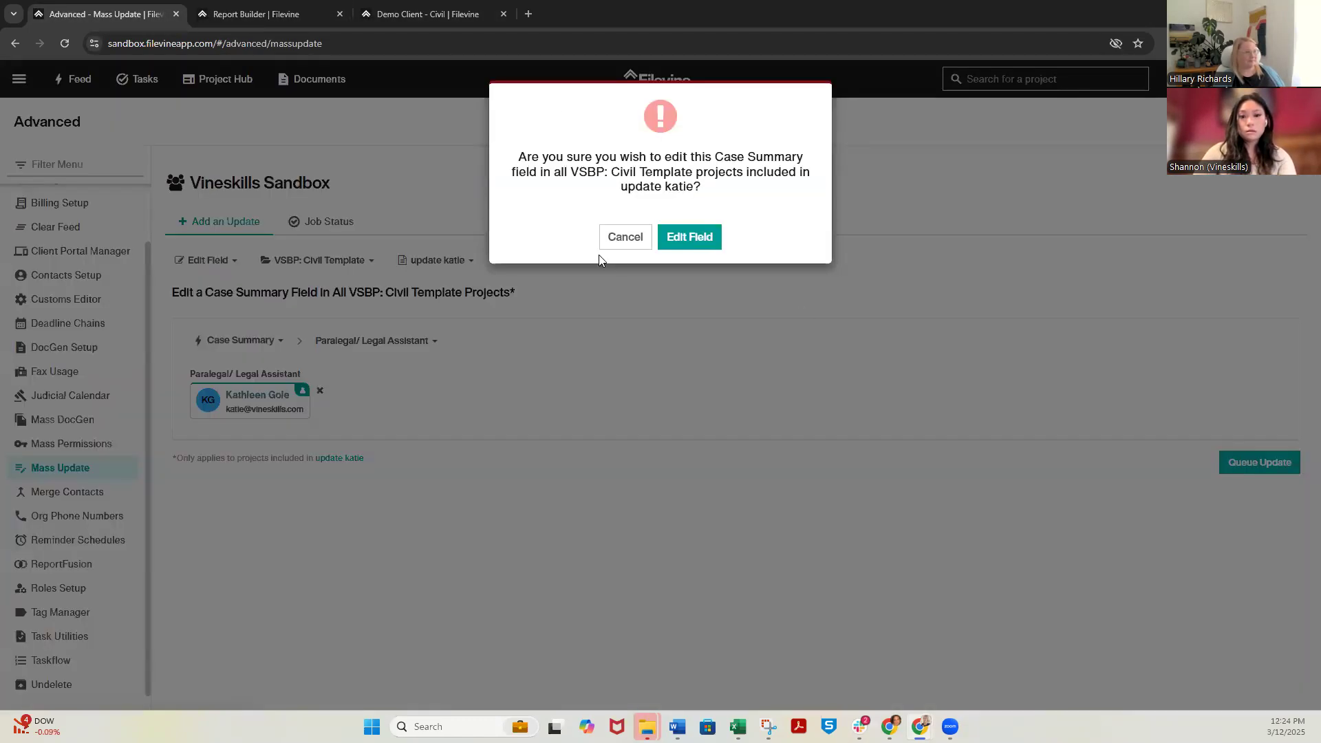
pyautogui.click(690, 238)
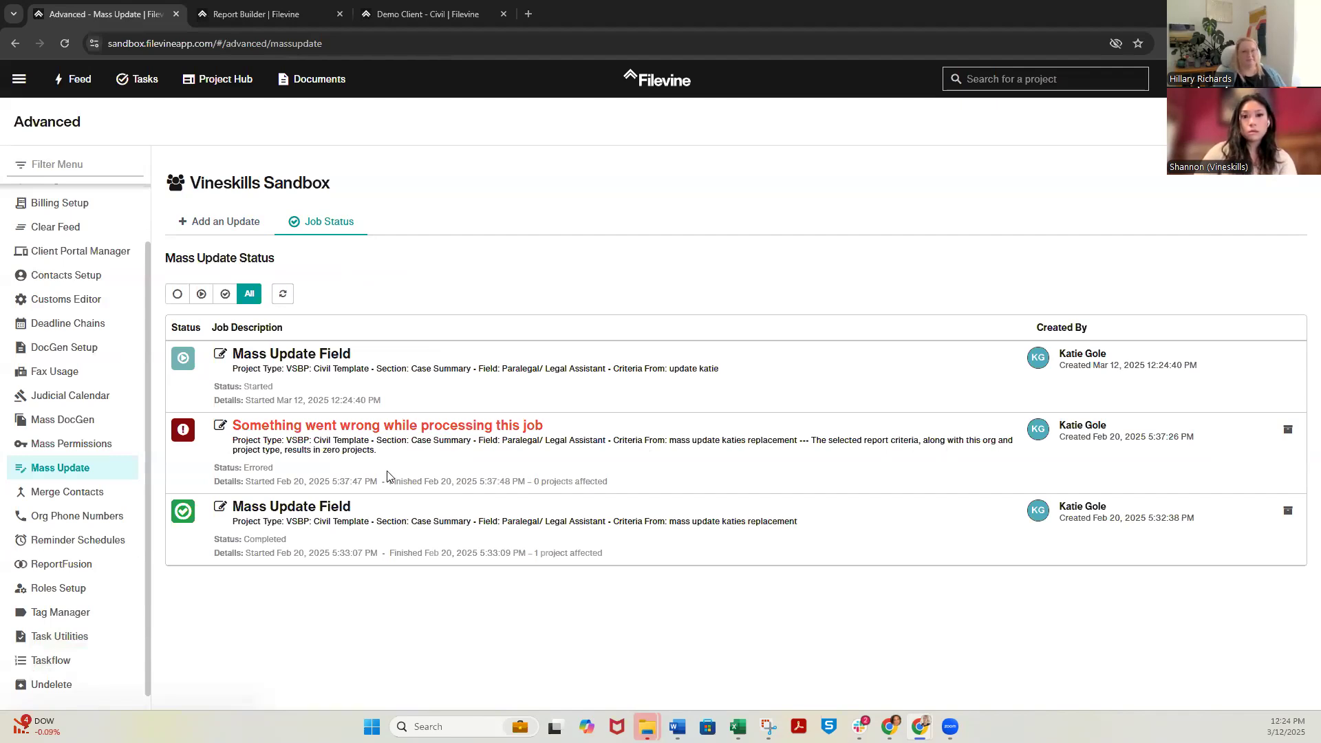
pyautogui.click(284, 295)
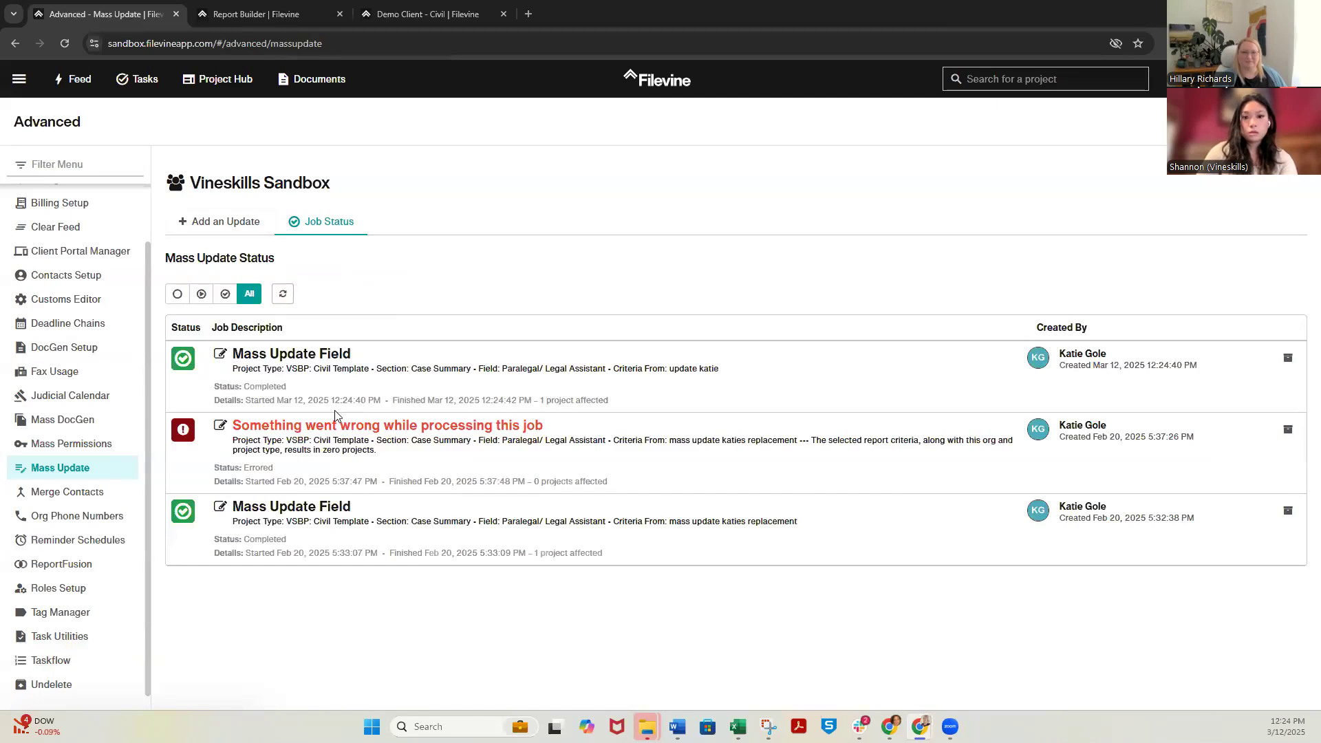
# Reload the Demo Client - Civil Case Summary to check its Paralegal/ Legal Assistant field
pyautogui.click(421, 13)
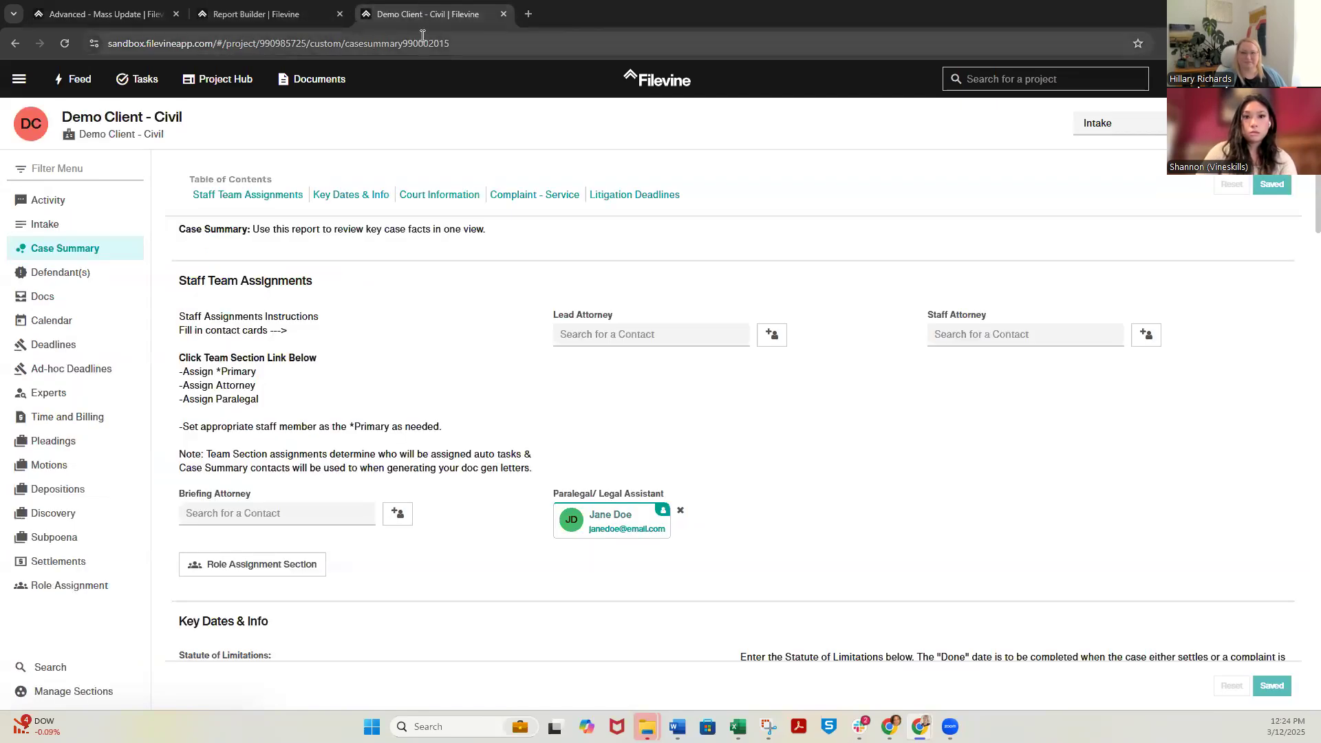
pyautogui.click(64, 43)
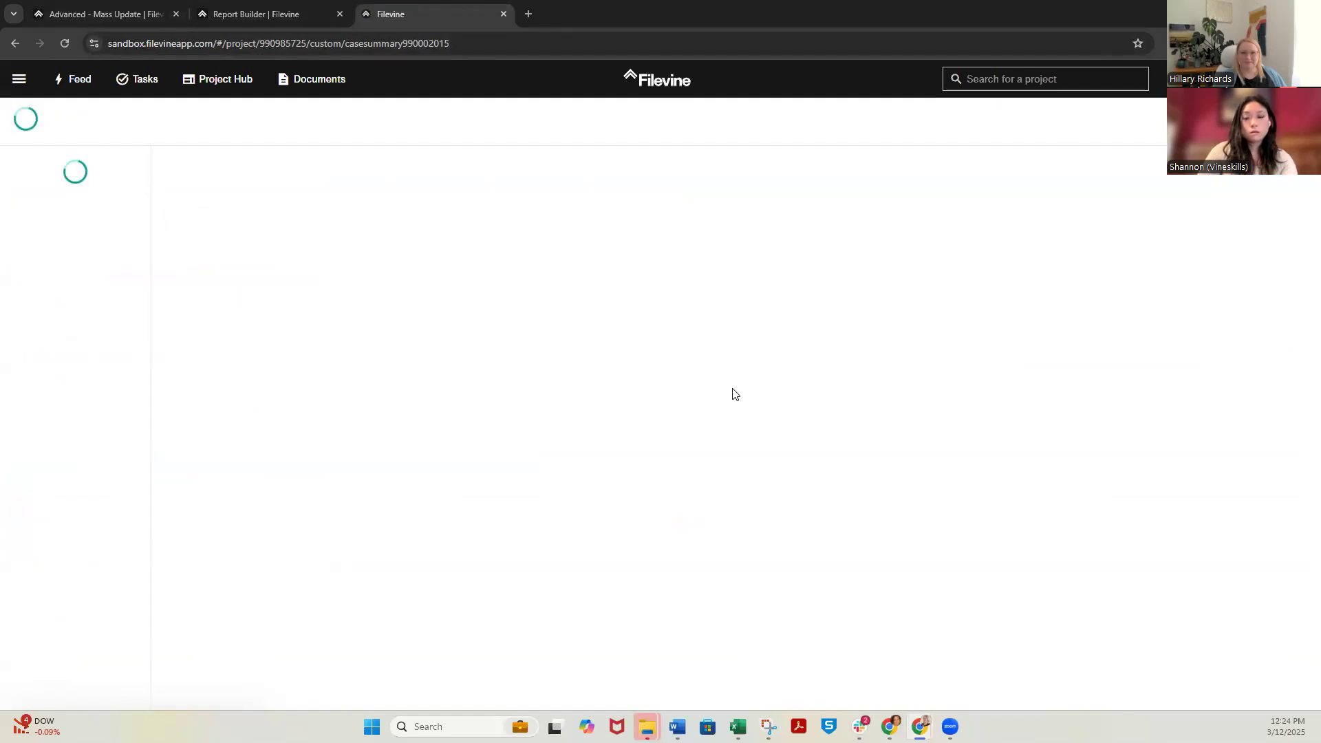